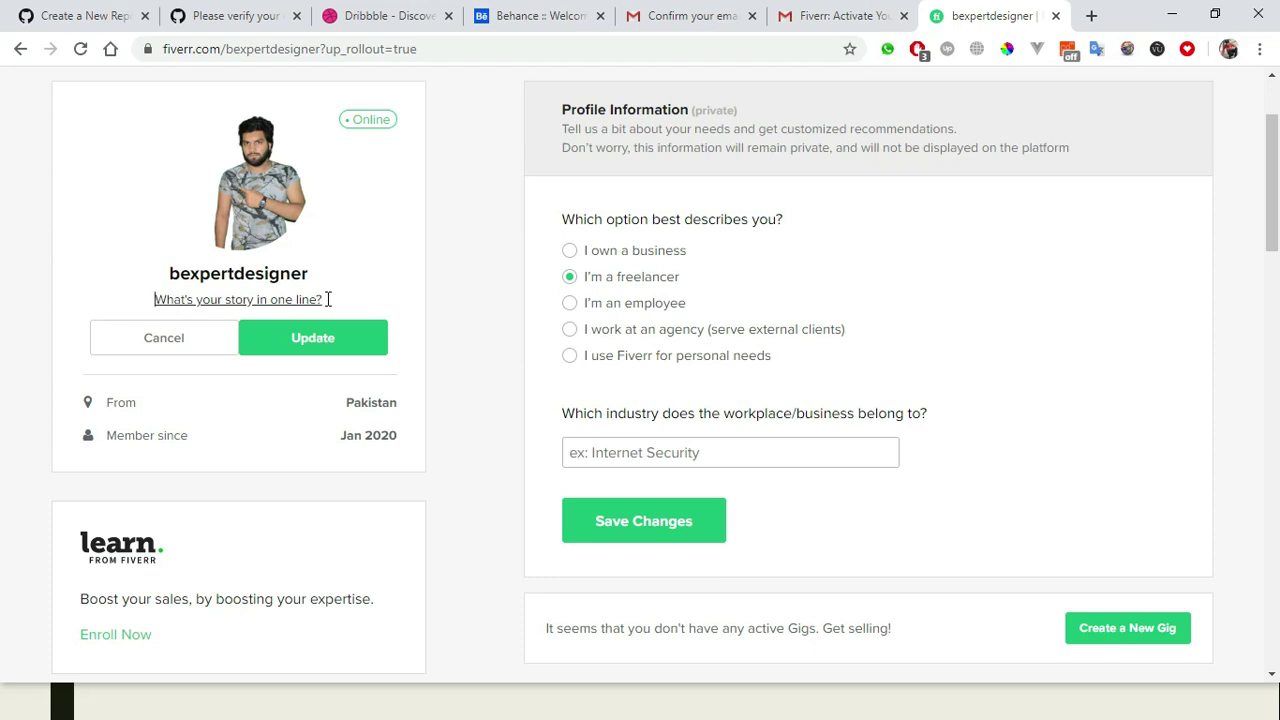
Set the profile's one-line story to "We Design Your Idea's" and save it
{"action": "type", "text": "We"}
{"action": "key", "text": "ctrl+a"}
{"action": "key", "text": "BackSpace"}
{"action": "type", "text": "We Design Your Idea's"}
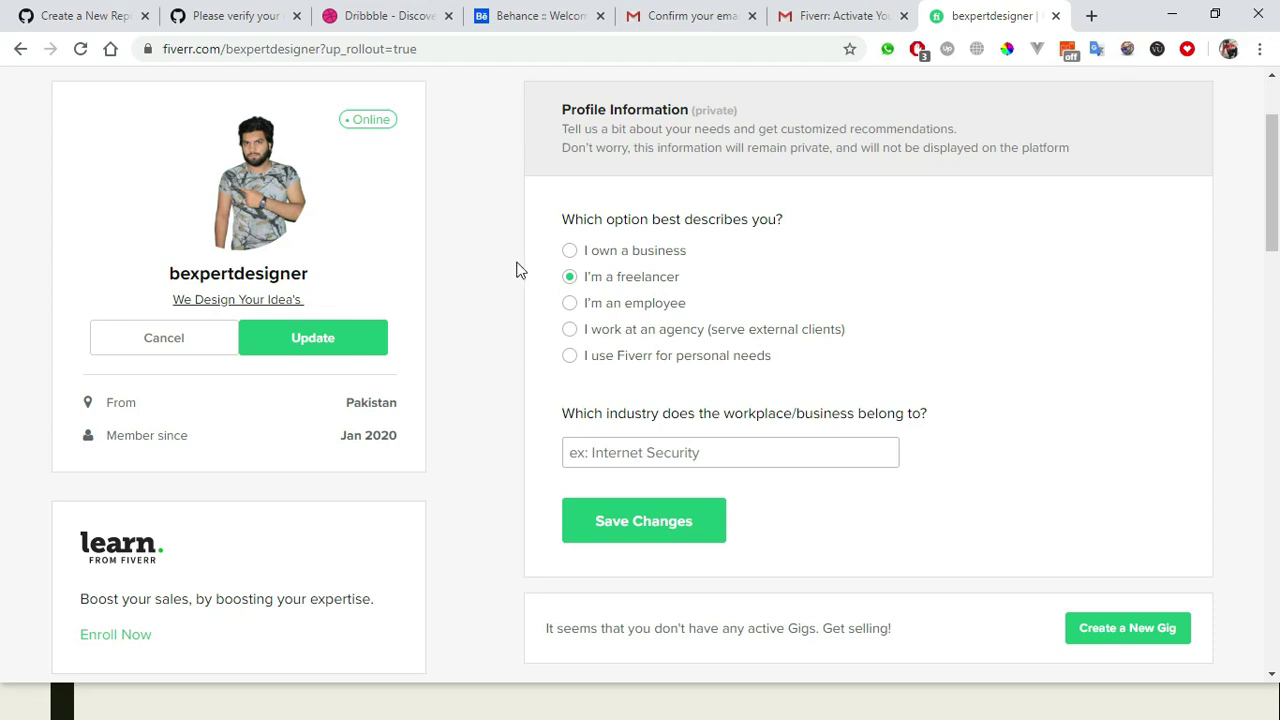
{"action": "left_click", "coordinate": [293, 341]}
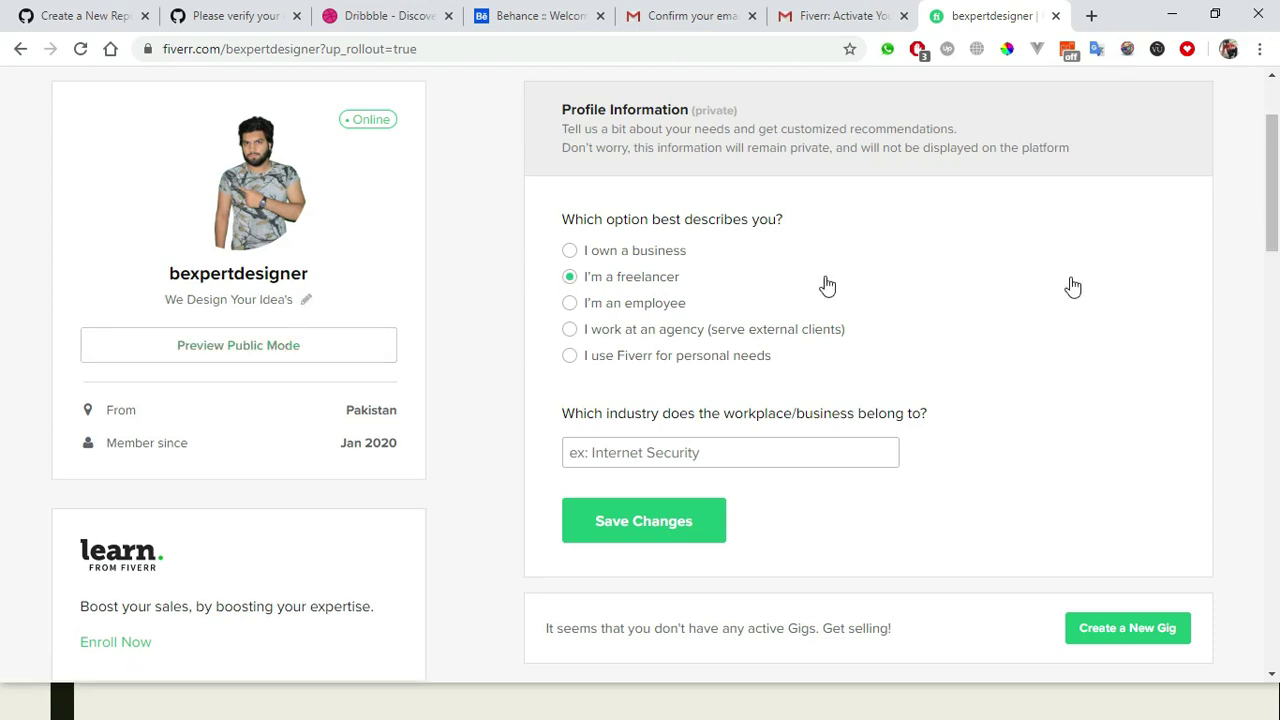
Minimize the blank Notepad, Chrome and Filmora9 windows and end the running slide show
{"action": "scroll", "coordinate": [2, 310], "scroll_direction": "down", "scroll_amount": 3}
{"action": "scroll", "coordinate": [2, 320], "scroll_direction": "down", "scroll_amount": 3}
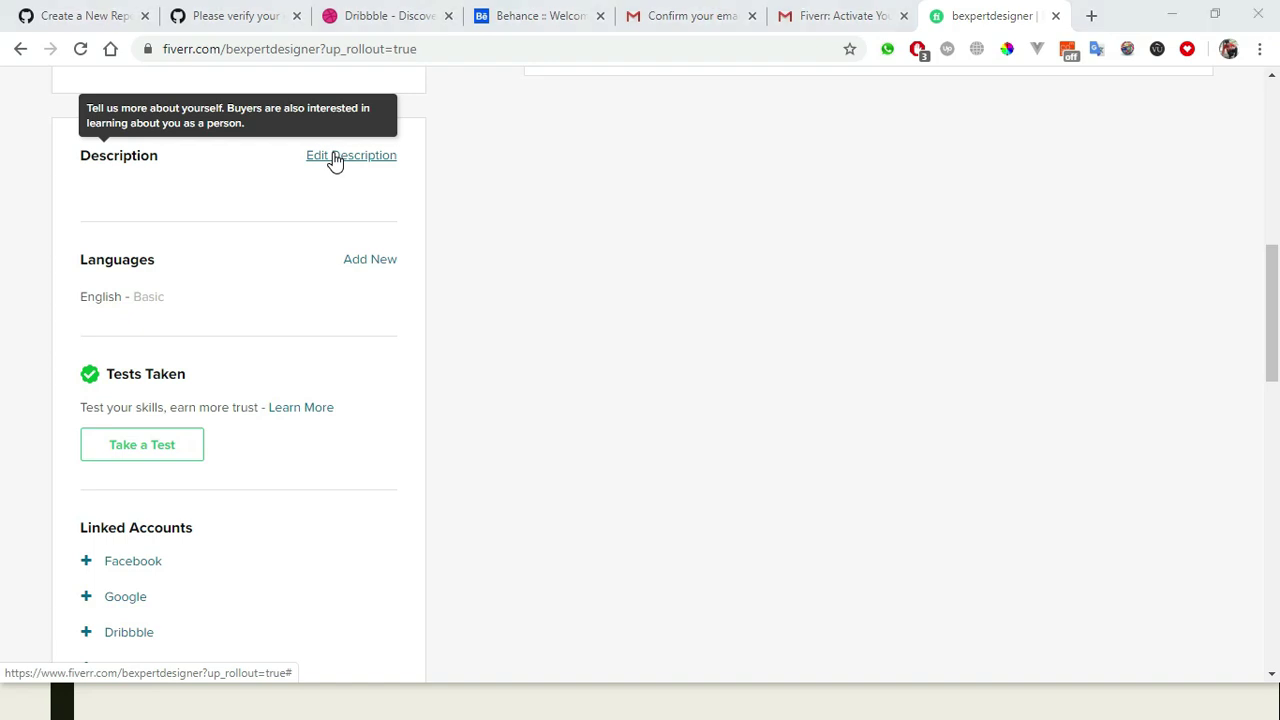
{"action": "key", "text": "alt+Tab"}
{"action": "key", "text": "alt+Tab"}
{"action": "key", "text": "alt+Tab"}
{"action": "key", "text": "alt+Tab"}
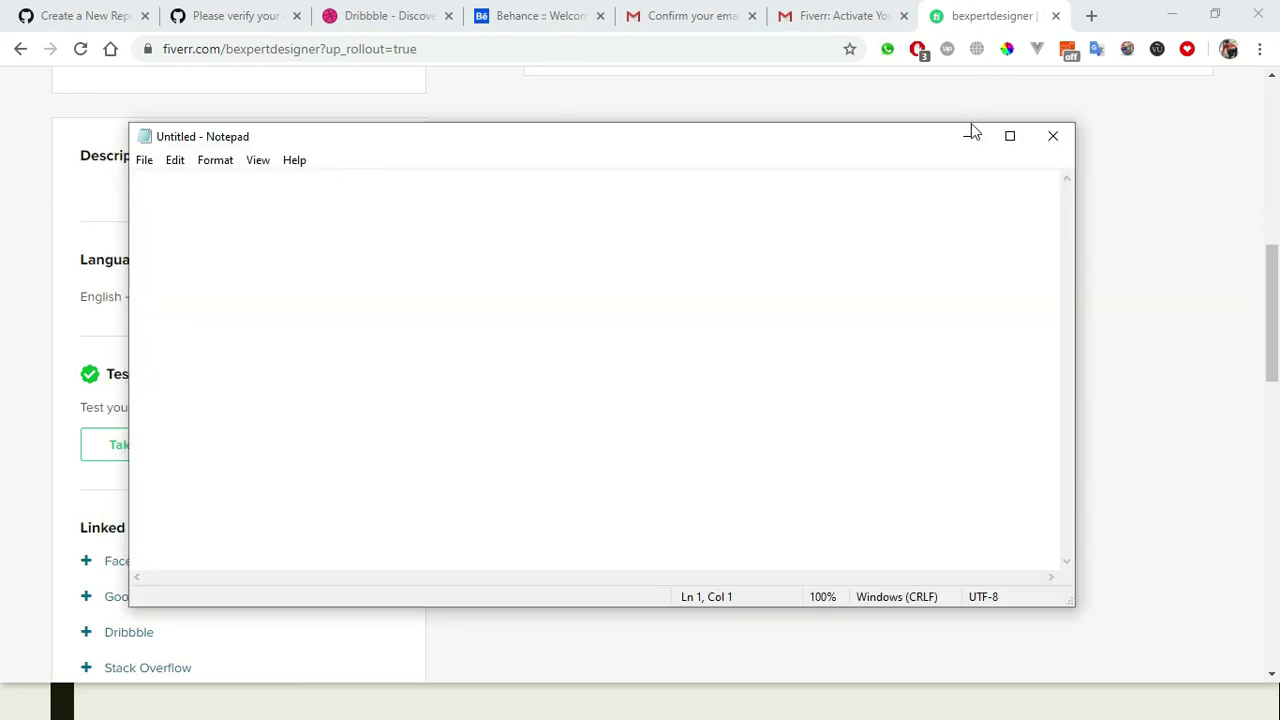
{"action": "left_click", "coordinate": [969, 137]}
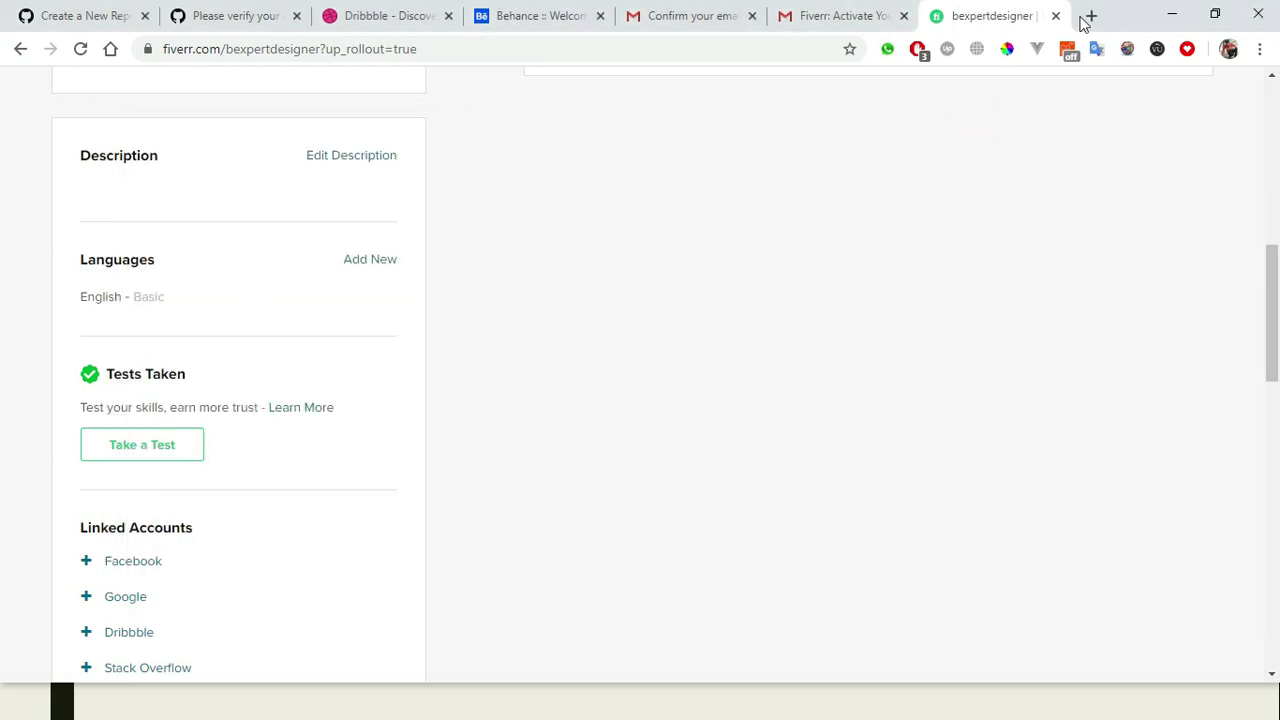
{"action": "left_click", "coordinate": [1172, 14]}
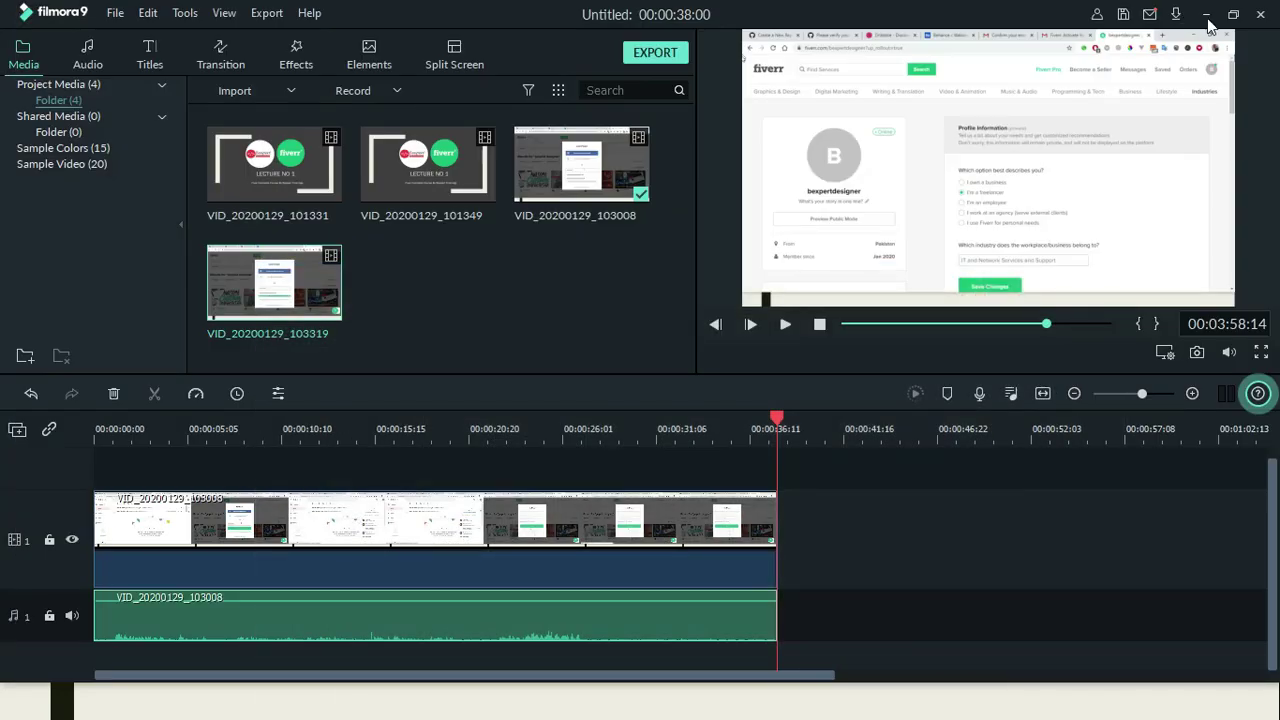
{"action": "left_click", "coordinate": [1207, 16]}
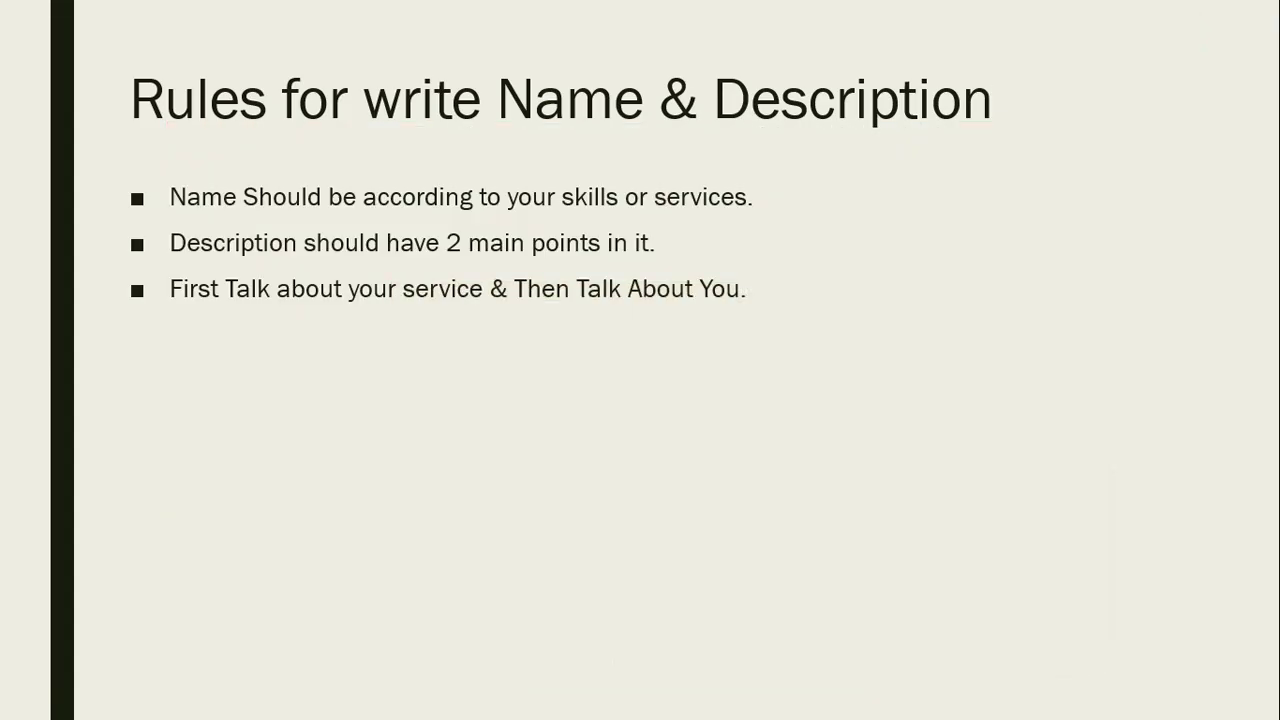
{"action": "key", "text": "alt+Tab"}
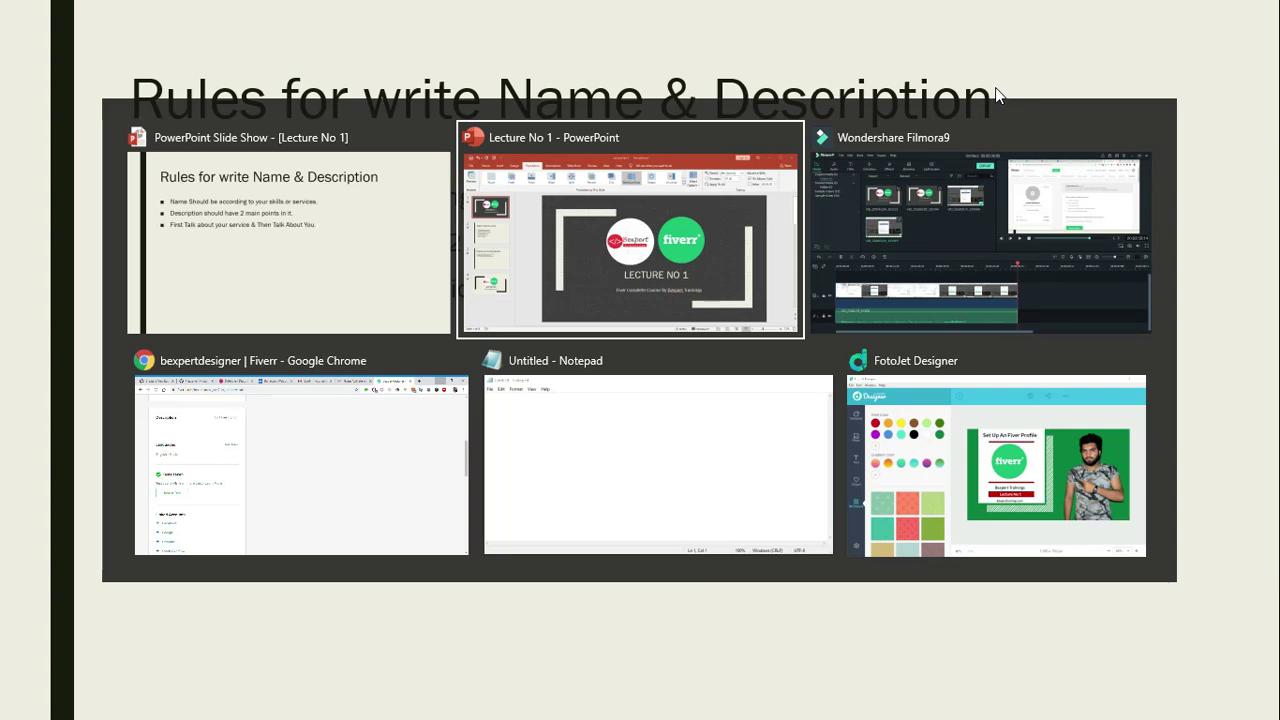
{"action": "key", "text": "alt+Tab"}
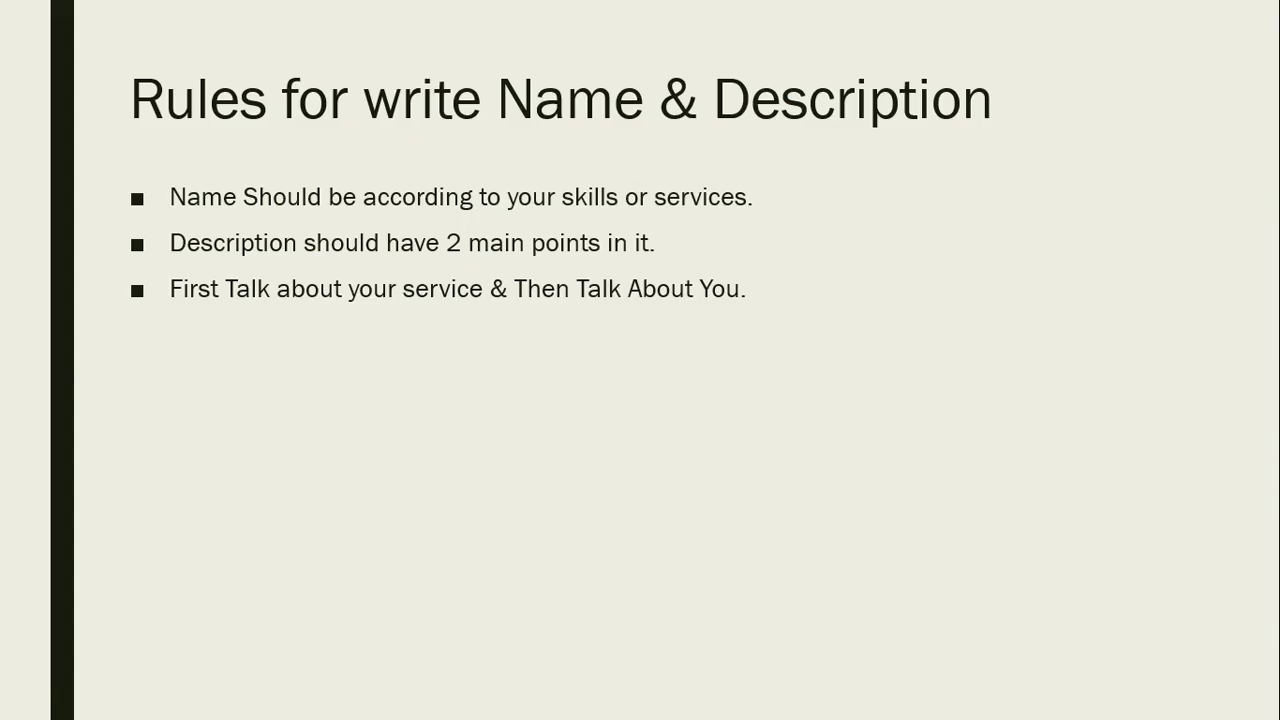
{"action": "key", "text": "Escape"}
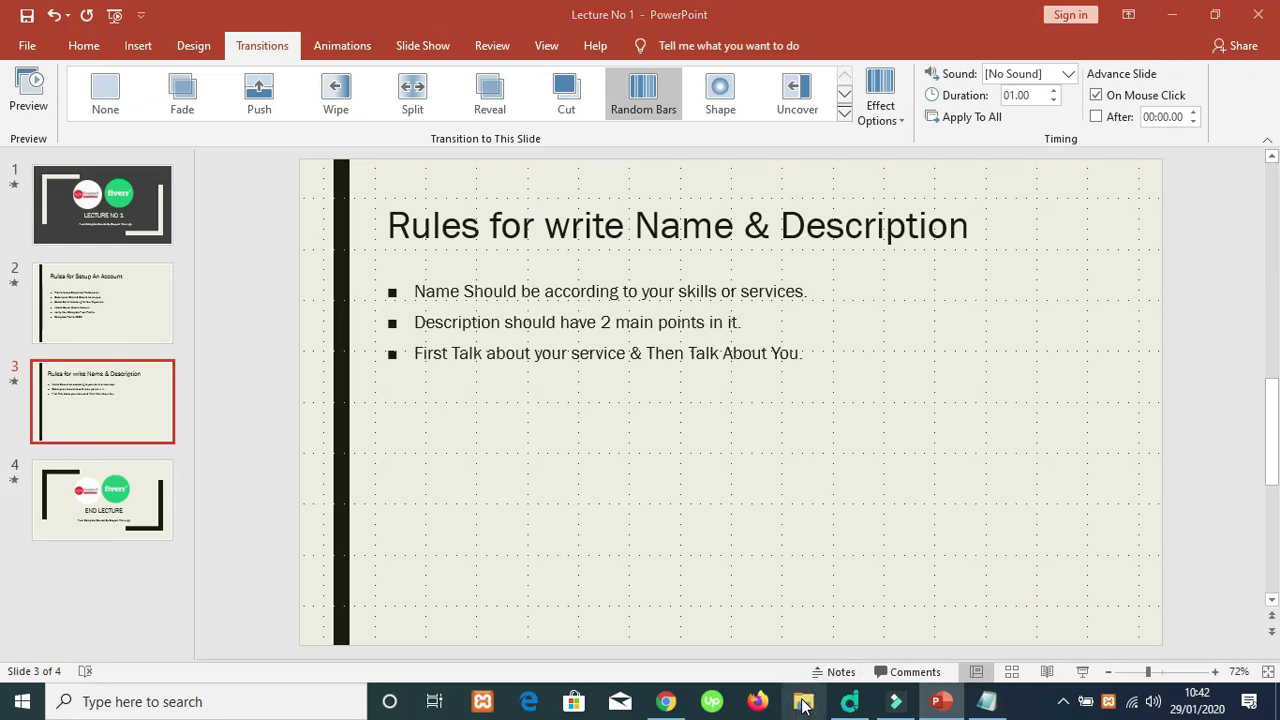
Switch to File Explorer and open the bexpert Designer folder on the Desktop
{"action": "left_click", "coordinate": [803, 703]}
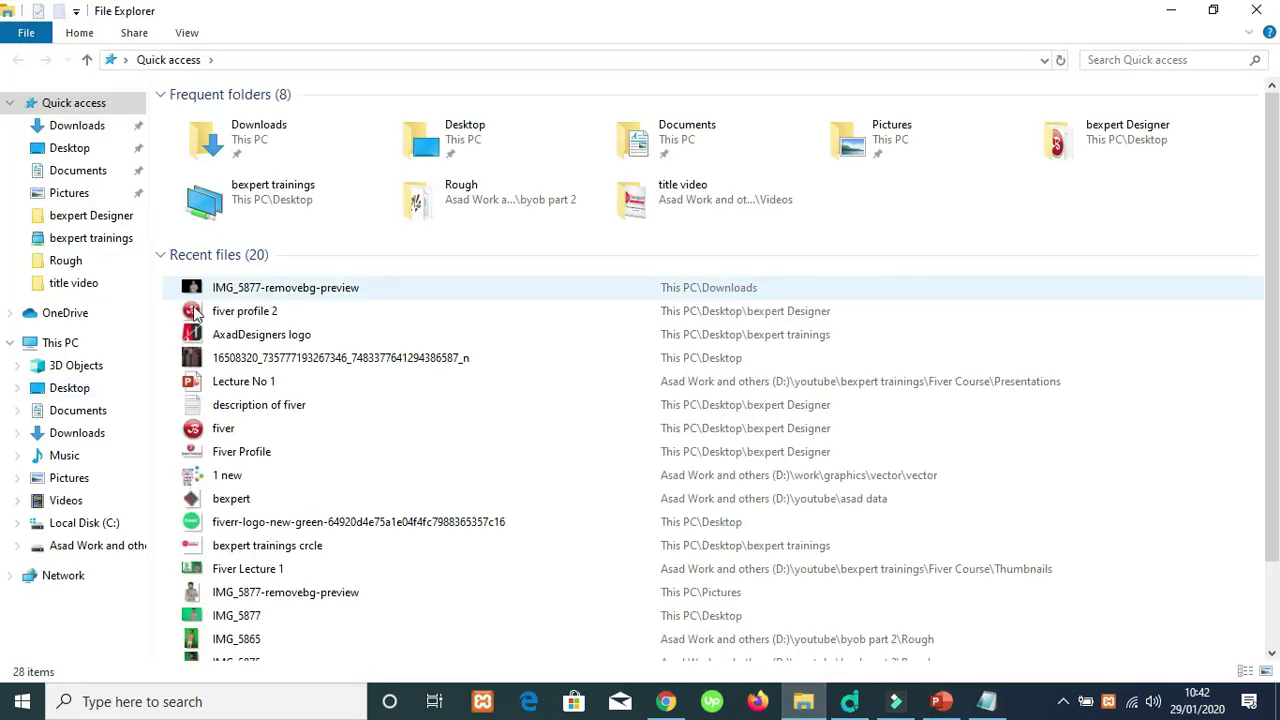
{"action": "left_click", "coordinate": [72, 343]}
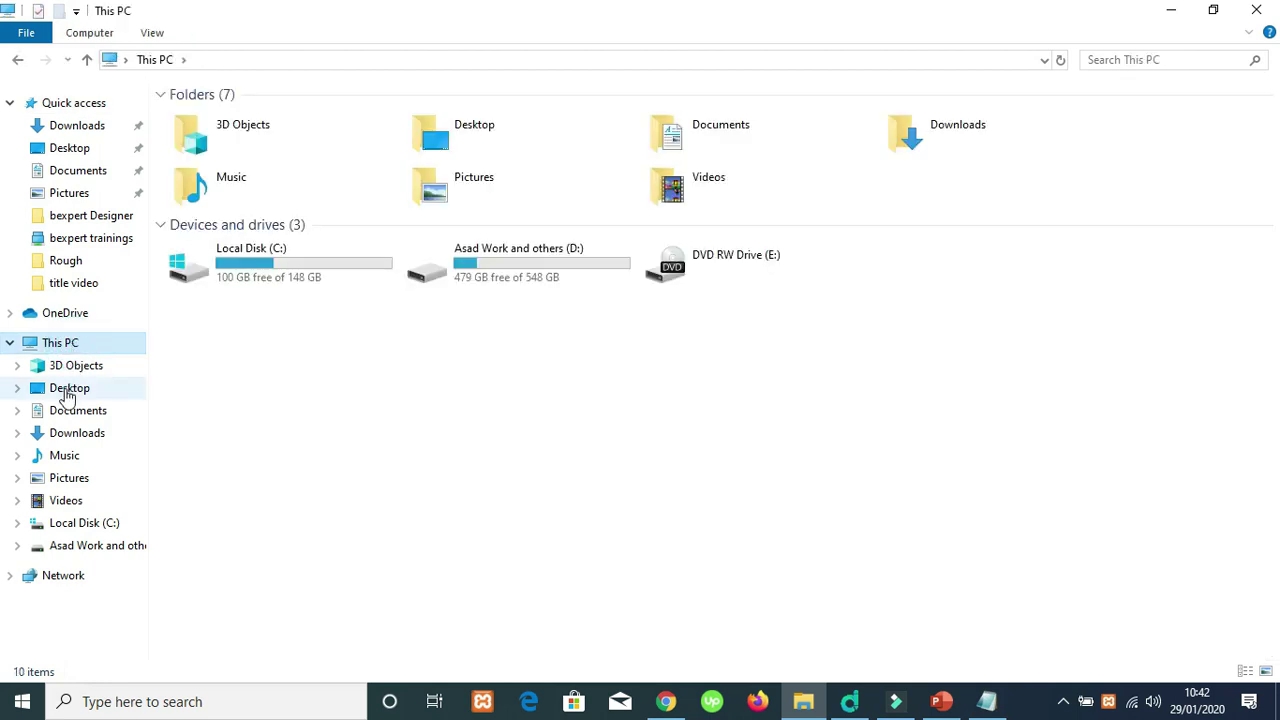
{"action": "left_click", "coordinate": [67, 392]}
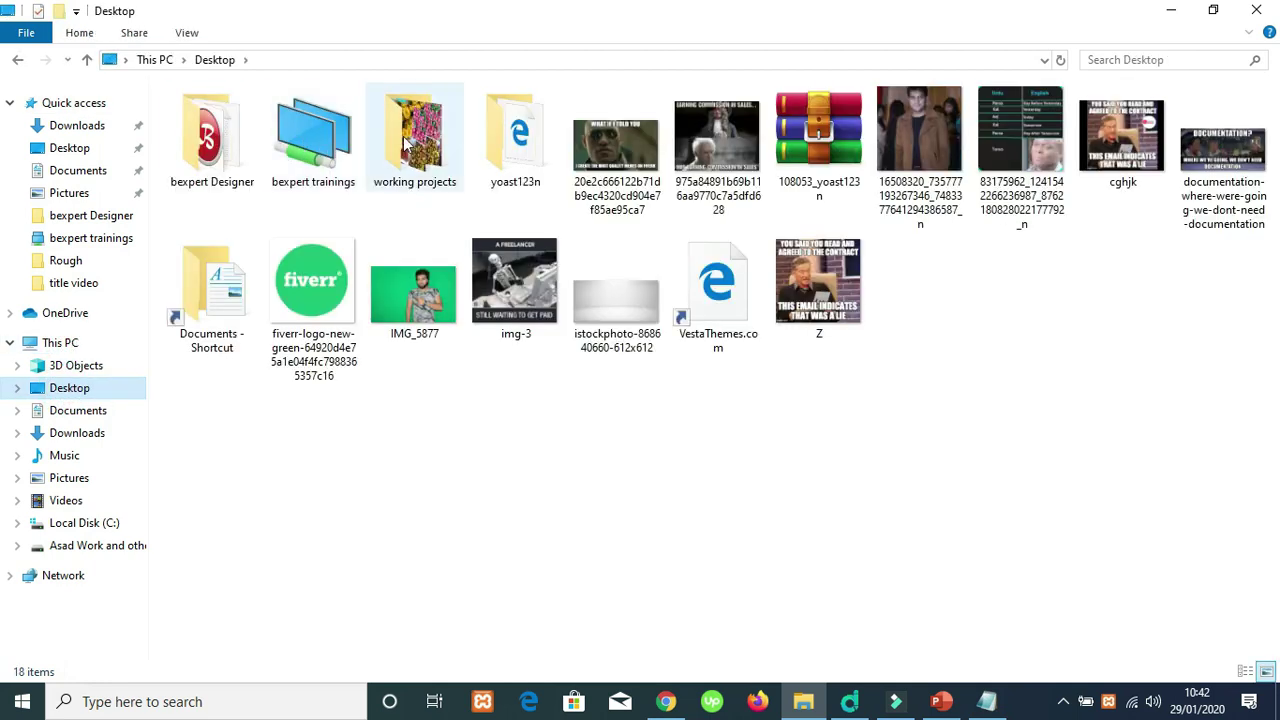
{"action": "left_click", "coordinate": [405, 143]}
{"action": "key", "text": "Left"}
{"action": "key", "text": "Left"}
{"action": "key", "text": "Right"}
{"action": "key", "text": "Left"}
{"action": "key", "text": "Return"}
Open the text file "description of fiver" in Notepad and maximize its window
{"action": "key", "text": "Right"}
{"action": "key", "text": "Left"}
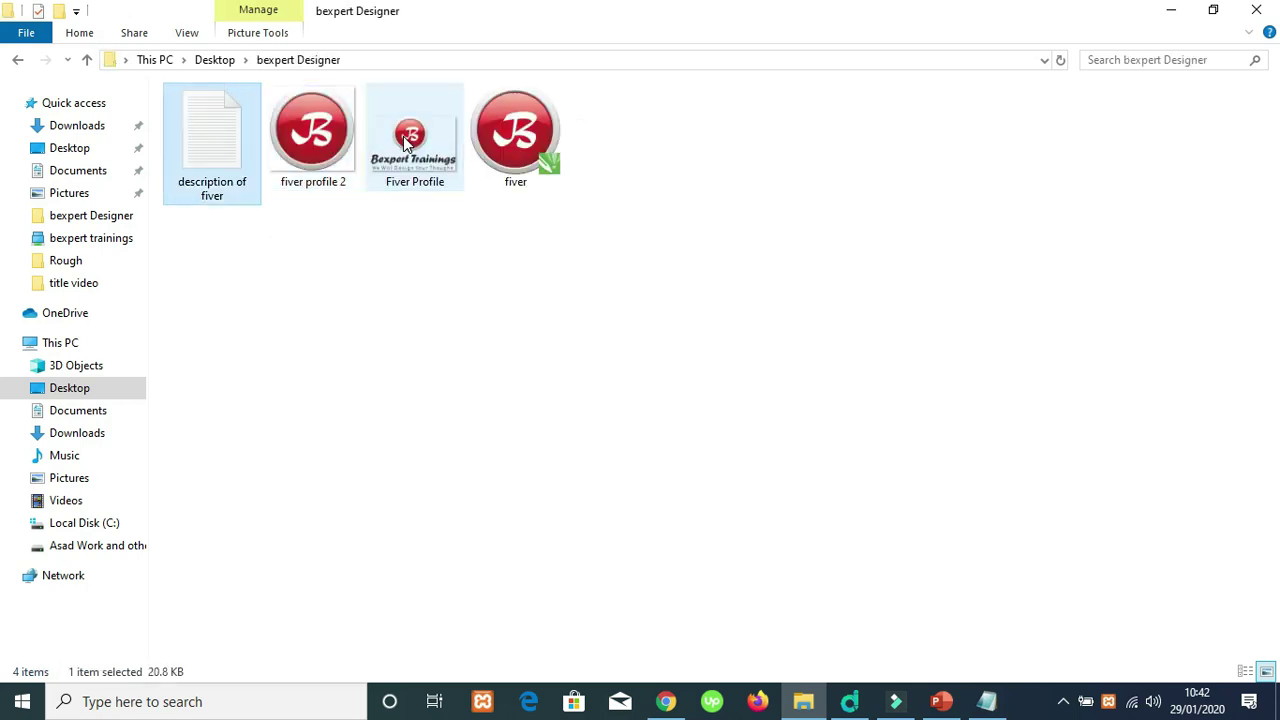
{"action": "key", "text": "Right"}
{"action": "key", "text": "Left"}
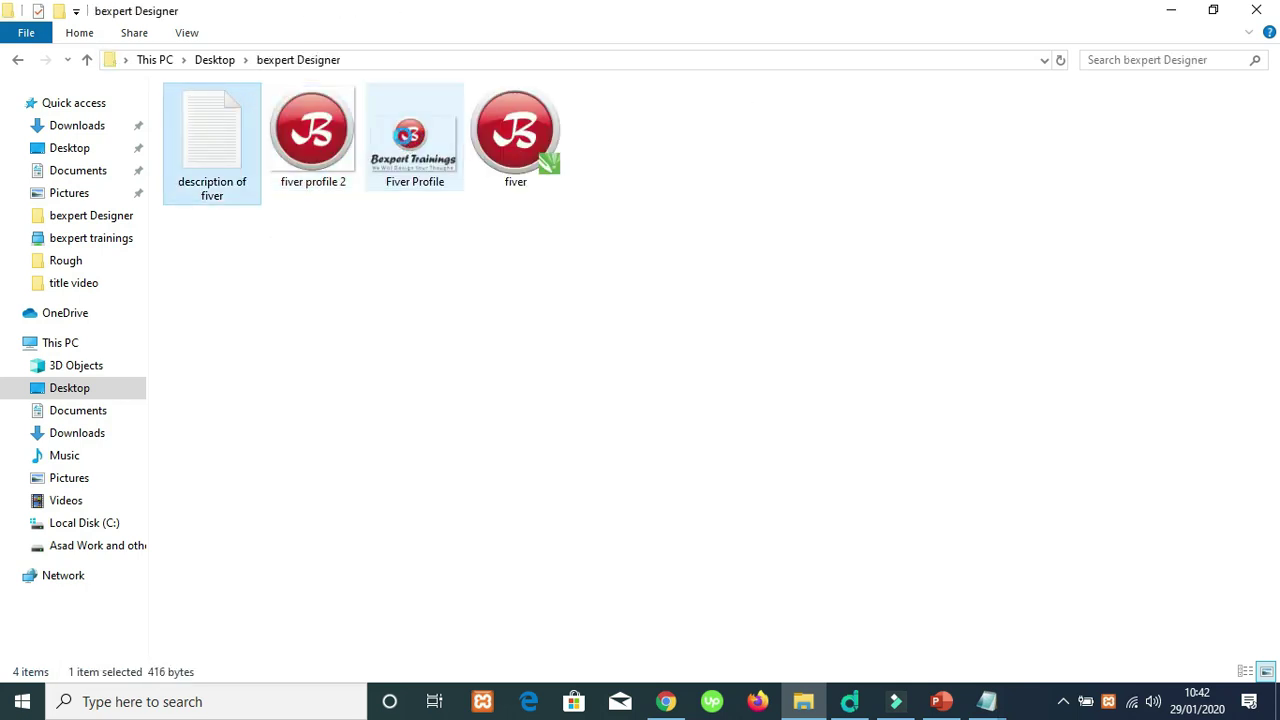
{"action": "key", "text": "Return"}
{"action": "left_click", "coordinate": [495, 151]}
{"action": "double_click", "coordinate": [427, 135]}
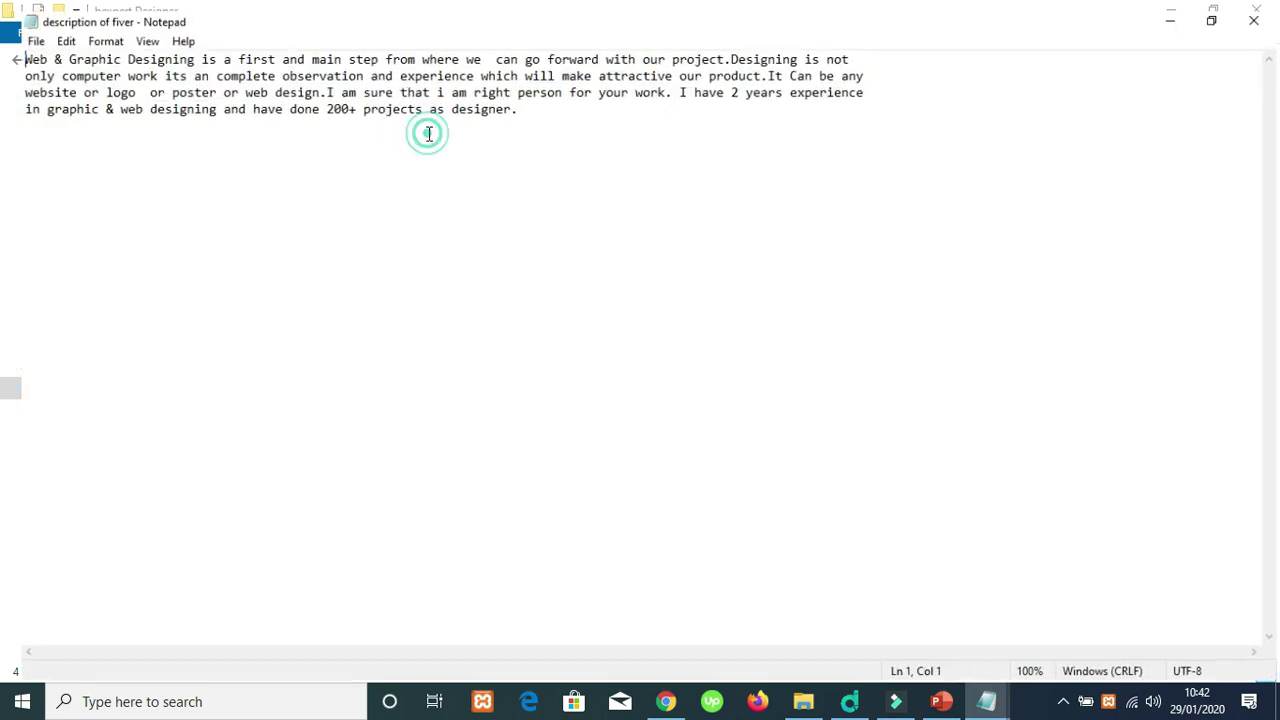
Examine the description's opening sentence about web and graphic designing by highlighting it, then clear the selection
{"action": "left_click_drag", "start_coordinate": [4, 49], "coordinate": [464, 48]}
{"action": "left_click", "coordinate": [464, 49]}
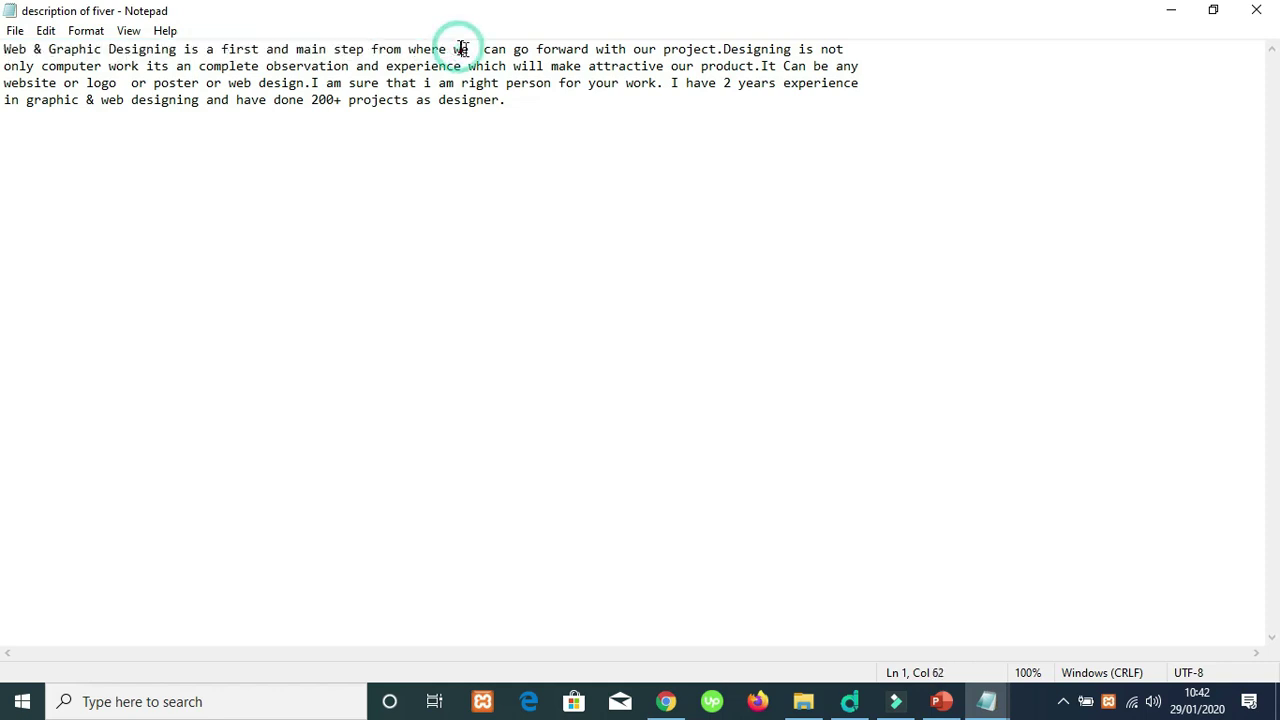
{"action": "left_click", "coordinate": [722, 49]}
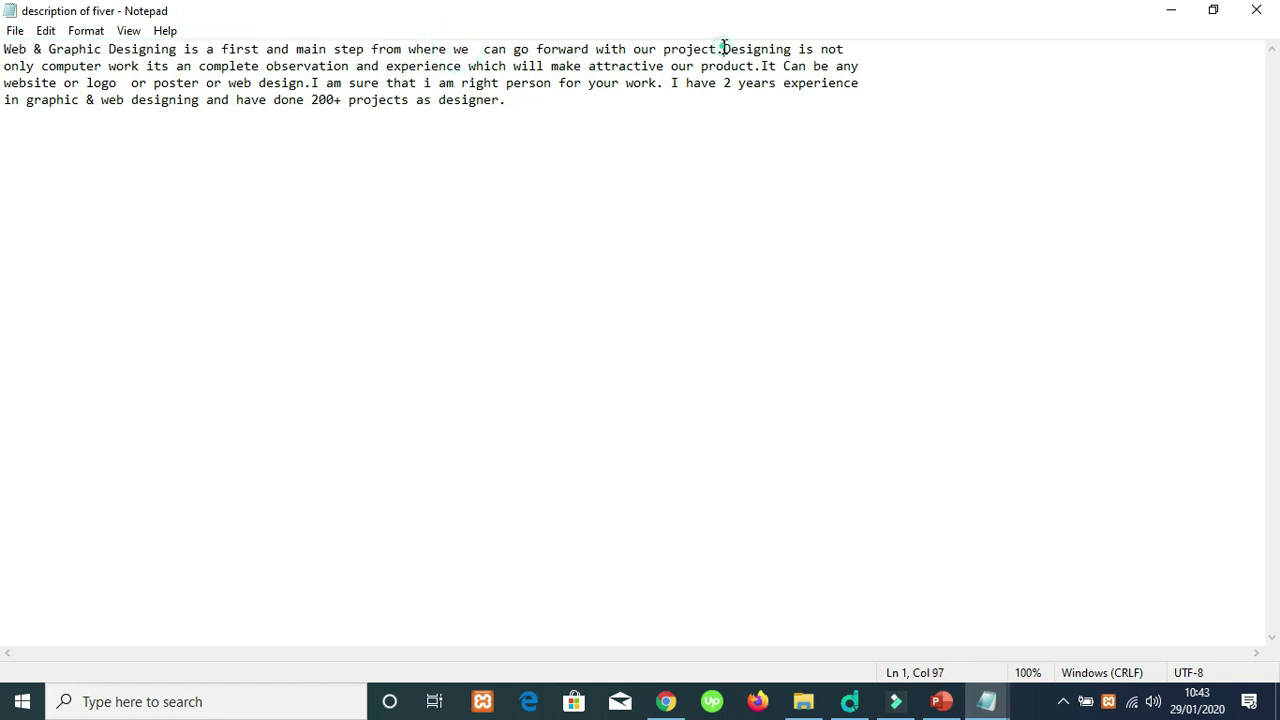
{"action": "left_click_drag", "start_coordinate": [722, 49], "coordinate": [3, 18]}
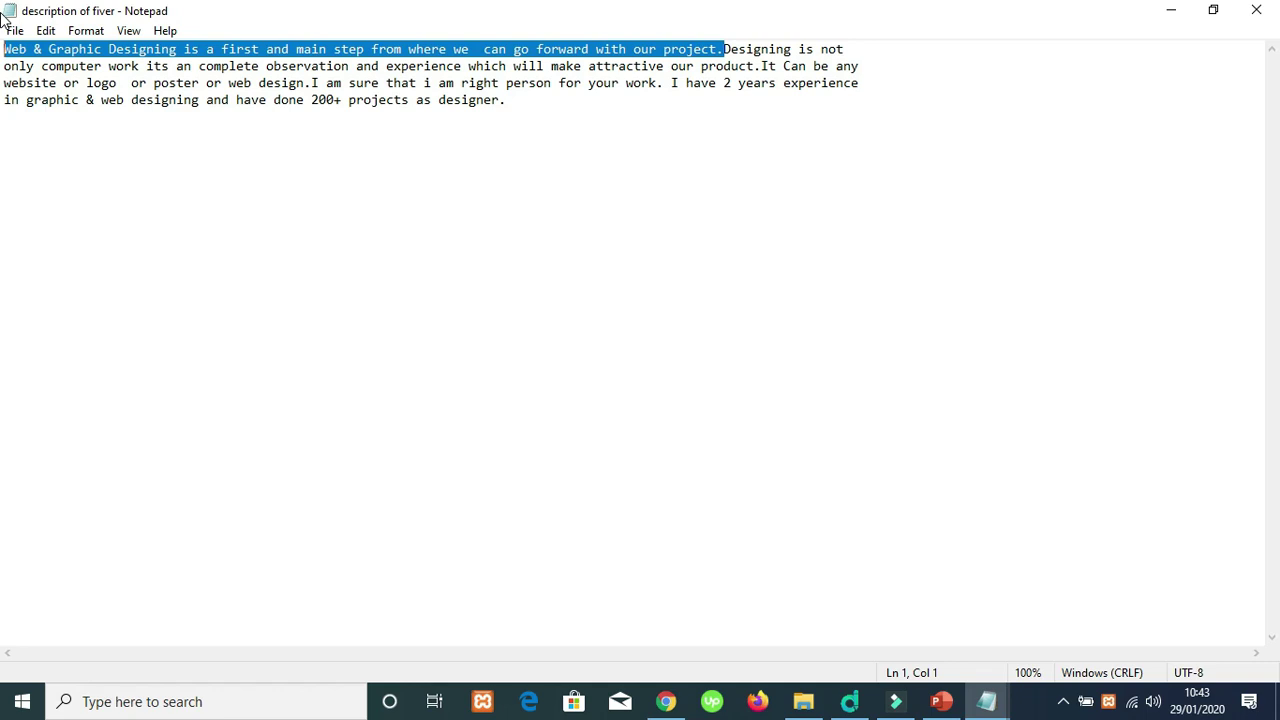
{"action": "key", "text": "Right"}
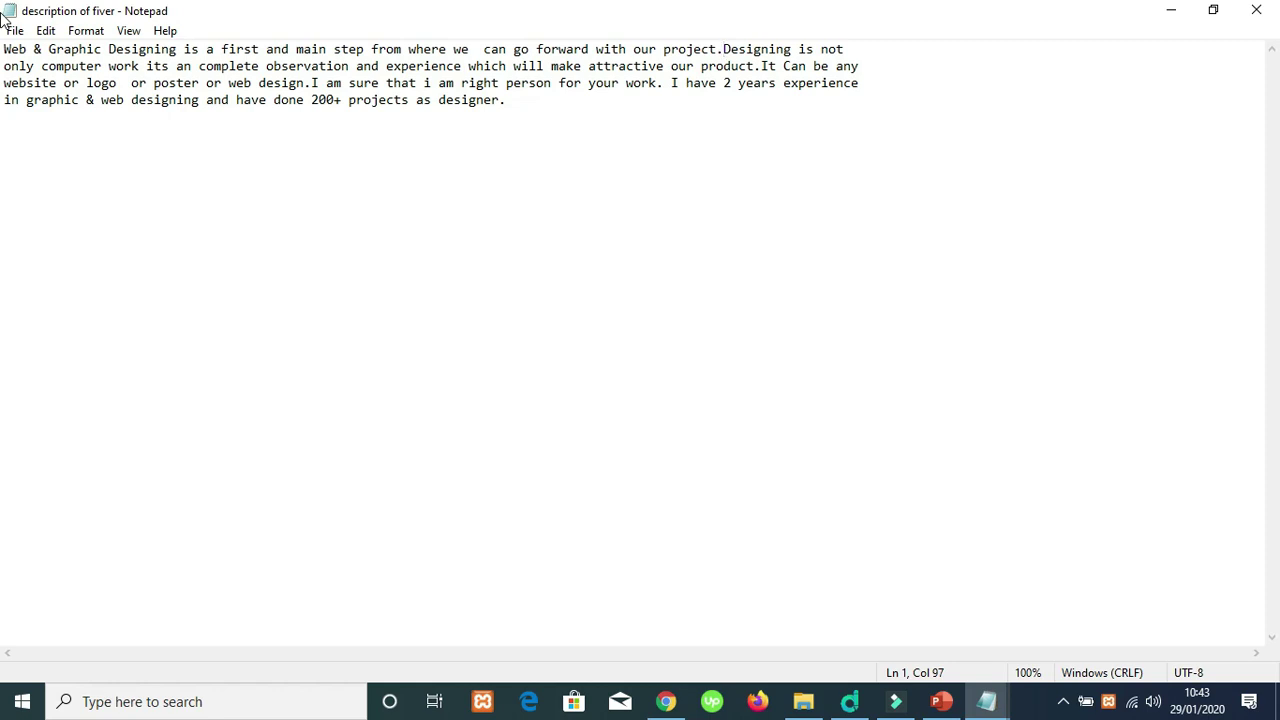
Read through the rest of the description in the text file, following the words with the text cursor
{"action": "key", "text": "Right"}
{"action": "key", "text": "Right"}
{"action": "key", "text": "Right"}
{"action": "key", "text": "Right"}
{"action": "key", "text": "Right"}
{"action": "key", "text": "Right"}
{"action": "key", "text": "Right"}
{"action": "key", "text": "Right"}
{"action": "key", "text": "Right"}
{"action": "key", "text": "Right"}
{"action": "key", "text": "Right"}
{"action": "key", "text": "Right"}
{"action": "key", "text": "Right"}
{"action": "key", "text": "Right"}
{"action": "key", "text": "Right"}
{"action": "key", "text": "Right"}
{"action": "key", "text": "Right"}
{"action": "key", "text": "Right"}
{"action": "key", "text": "Right"}
{"action": "key", "text": "Right"}
{"action": "key", "text": "Right"}
{"action": "key", "text": "Right"}
{"action": "key", "text": "Right"}
{"action": "key", "text": "Right"}
{"action": "key", "text": "Right"}
{"action": "key", "text": "Right"}
{"action": "key", "text": "Right"}
{"action": "key", "text": "Right"}
{"action": "key", "text": "Right"}
{"action": "key", "text": "Right"}
{"action": "key", "text": "Right"}
{"action": "key", "text": "Right"}
{"action": "key", "text": "Right"}
{"action": "key", "text": "Right"}
{"action": "key", "text": "Right"}
{"action": "key", "text": "Right"}
{"action": "key", "text": "Right"}
{"action": "key", "text": "Right"}
{"action": "key", "text": "Right"}
{"action": "key", "text": "Right"}
{"action": "key", "text": "Right"}
{"action": "key", "text": "Right"}
{"action": "key", "text": "Right"}
{"action": "key", "text": "Right"}
{"action": "key", "text": "Right"}
{"action": "key", "text": "Right"}
{"action": "key", "text": "Right"}
{"action": "key", "text": "Right"}
{"action": "key", "text": "Right"}
{"action": "key", "text": "Right"}
{"action": "key", "text": "Right"}
{"action": "key", "text": "Right"}
{"action": "key", "text": "Right"}
{"action": "key", "text": "Right"}
{"action": "key", "text": "Right"}
{"action": "key", "text": "Right"}
{"action": "key", "text": "Right"}
{"action": "key", "text": "Right"}
{"action": "key", "text": "Right"}
{"action": "key", "text": "Right"}
{"action": "key", "text": "Right"}
{"action": "key", "text": "Right"}
{"action": "key", "text": "Right"}
{"action": "key", "text": "Right"}
{"action": "key", "text": "Right"}
{"action": "key", "text": "Right"}
{"action": "key", "text": "Right"}
{"action": "key", "text": "Right"}
{"action": "key", "text": "Right"}
{"action": "key", "text": "Right"}
{"action": "key", "text": "Right"}
{"action": "key", "text": "Right"}
{"action": "key", "text": "Right"}
{"action": "key", "text": "Right"}
{"action": "key", "text": "Right"}
{"action": "key", "text": "Right"}
{"action": "key", "text": "Right"}
{"action": "key", "text": "Right"}
{"action": "key", "text": "Right"}
{"action": "key", "text": "Right"}
{"action": "key", "text": "Right"}
{"action": "key", "text": "Right"}
{"action": "key", "text": "Right"}
{"action": "key", "text": "Right"}
{"action": "key", "text": "Right"}
{"action": "key", "text": "Right"}
{"action": "key", "text": "Right"}
{"action": "key", "text": "Right"}
{"action": "key", "text": "Right"}
{"action": "key", "text": "Right"}
{"action": "key", "text": "Right"}
{"action": "key", "text": "Right"}
{"action": "key", "text": "Right"}
{"action": "key", "text": "Right"}
{"action": "key", "text": "Right"}
{"action": "key", "text": "Right"}
{"action": "key", "text": "Right"}
{"action": "key", "text": "Right"}
{"action": "key", "text": "Right"}
{"action": "key", "text": "Right"}
{"action": "key", "text": "Right"}
{"action": "key", "text": "Right"}
{"action": "key", "text": "Right"}
{"action": "key", "text": "Right"}
{"action": "key", "text": "Right"}
{"action": "key", "text": "Right"}
{"action": "key", "text": "Right"}
{"action": "key", "text": "Right"}
{"action": "key", "text": "Right"}
{"action": "key", "text": "Right"}
{"action": "key", "text": "Right"}
{"action": "key", "text": "Right"}
{"action": "key", "text": "Right"}
{"action": "key", "text": "Right"}
{"action": "key", "text": "Right"}
{"action": "key", "text": "Right"}
{"action": "key", "text": "Right"}
{"action": "key", "text": "Right"}
{"action": "key", "text": "Right"}
{"action": "key", "text": "Right"}
{"action": "key", "text": "Right"}
{"action": "key", "text": "Right"}
{"action": "key", "text": "Right"}
Review the description by highlighting the whole text, its opening sentence, and the part starting "I am sure that i am right person"
{"action": "left_click_drag", "start_coordinate": [535, 97], "coordinate": [8, 30]}
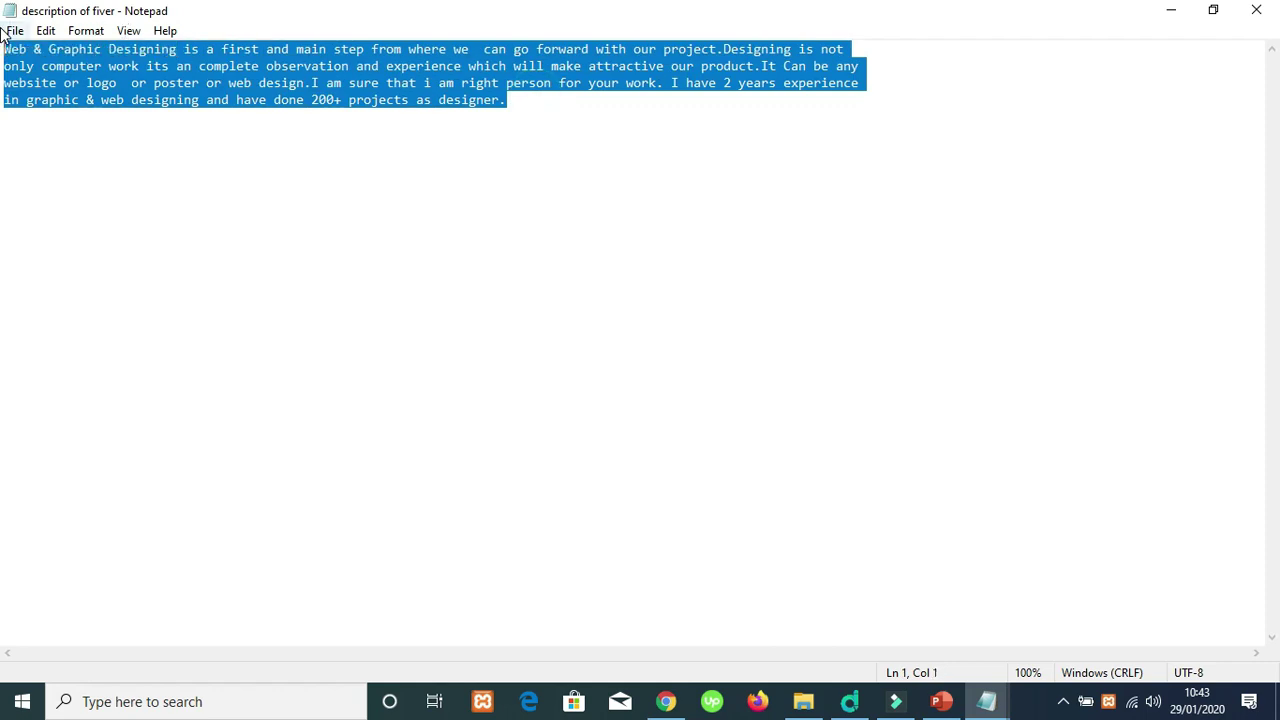
{"action": "left_click", "coordinate": [5, 48]}
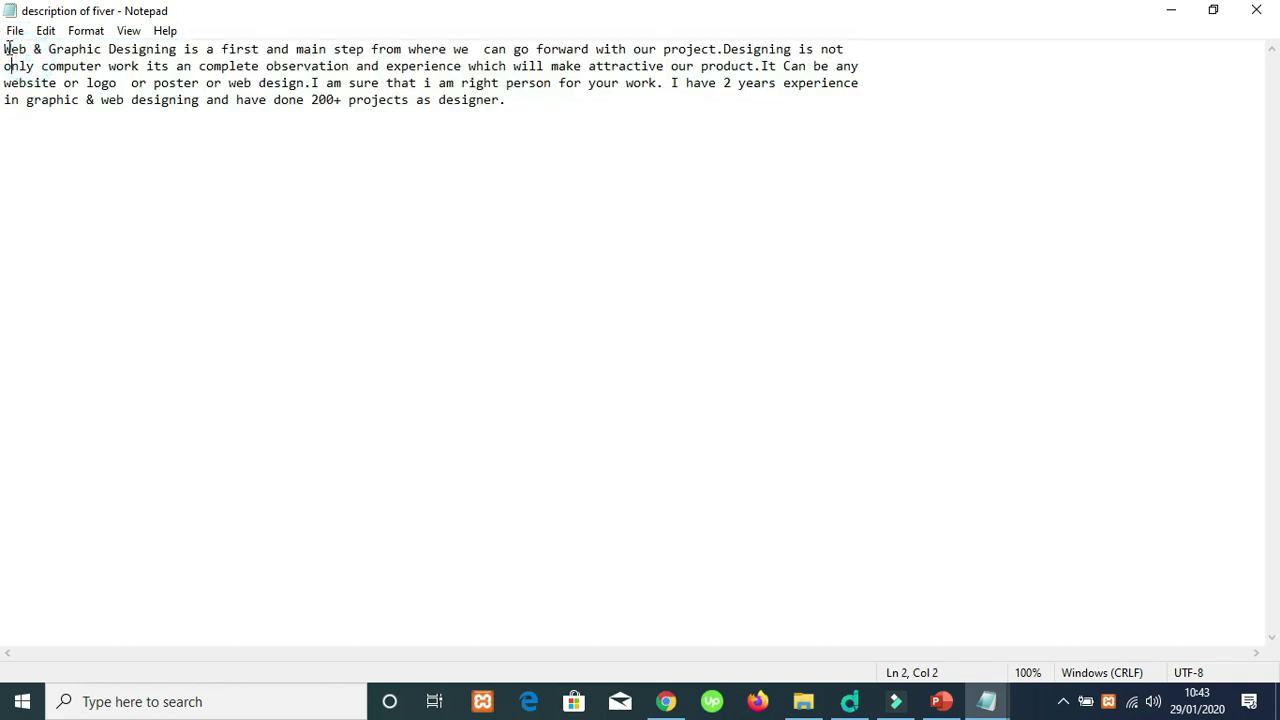
{"action": "left_click_drag", "start_coordinate": [5, 48], "coordinate": [735, 48]}
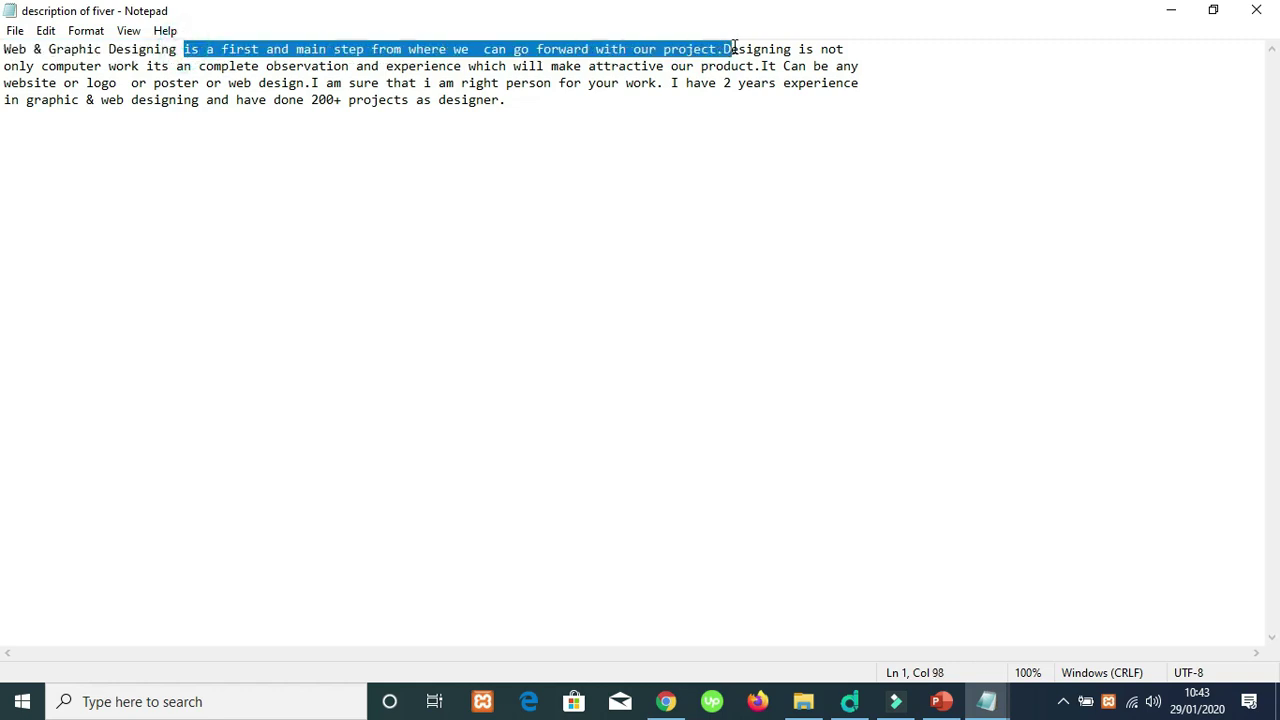
{"action": "left_click_drag", "start_coordinate": [313, 82], "coordinate": [728, 86]}
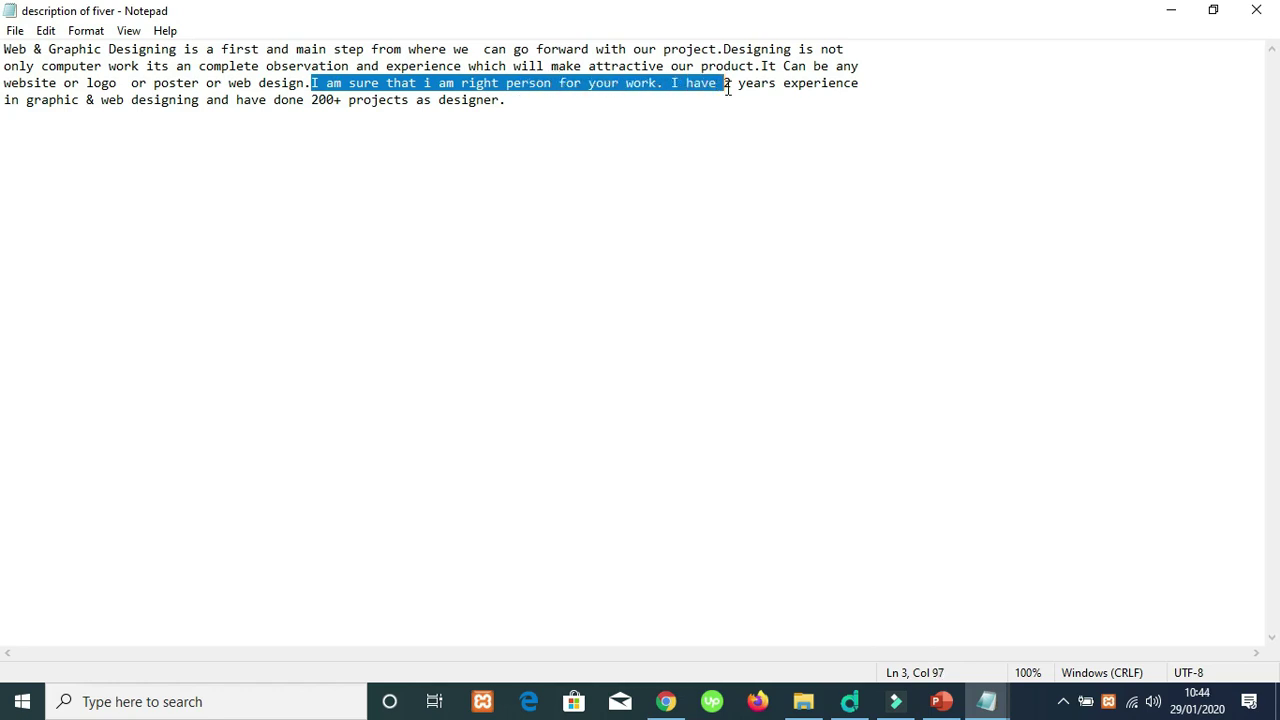
{"action": "left_click", "coordinate": [728, 86]}
Copy the entire description text and switch to the Fiverr profile page in Chrome
{"action": "left_click_drag", "start_coordinate": [645, 102], "coordinate": [7, 47]}
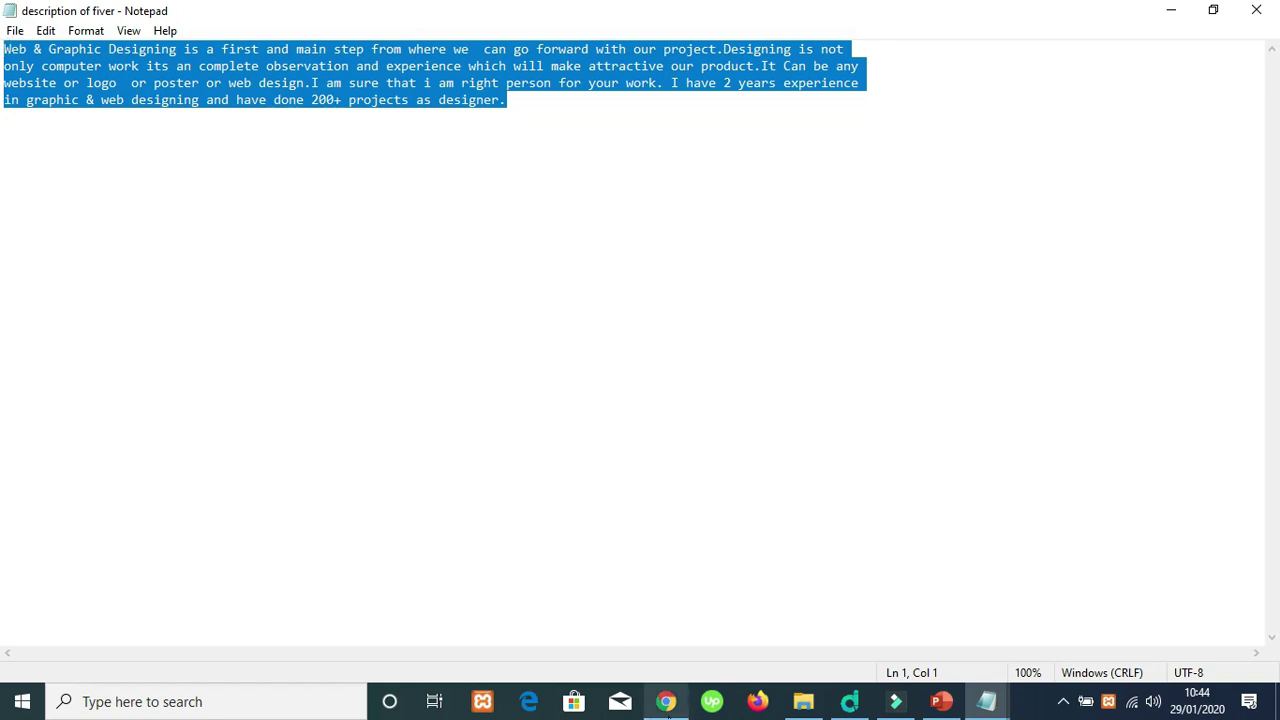
{"action": "mouse_move", "coordinate": [667, 703]}
{"action": "left_click", "coordinate": [686, 586]}
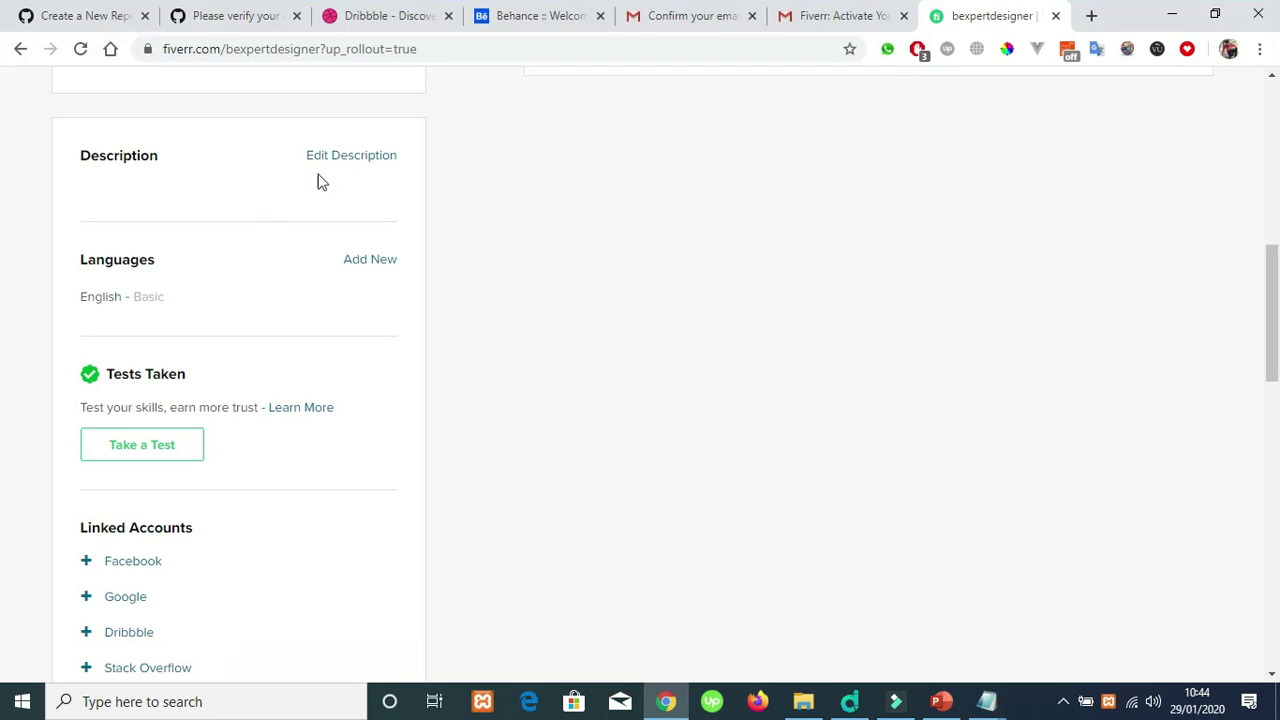
Try to save the copied text as the profile's description
{"action": "left_click", "coordinate": [350, 157]}
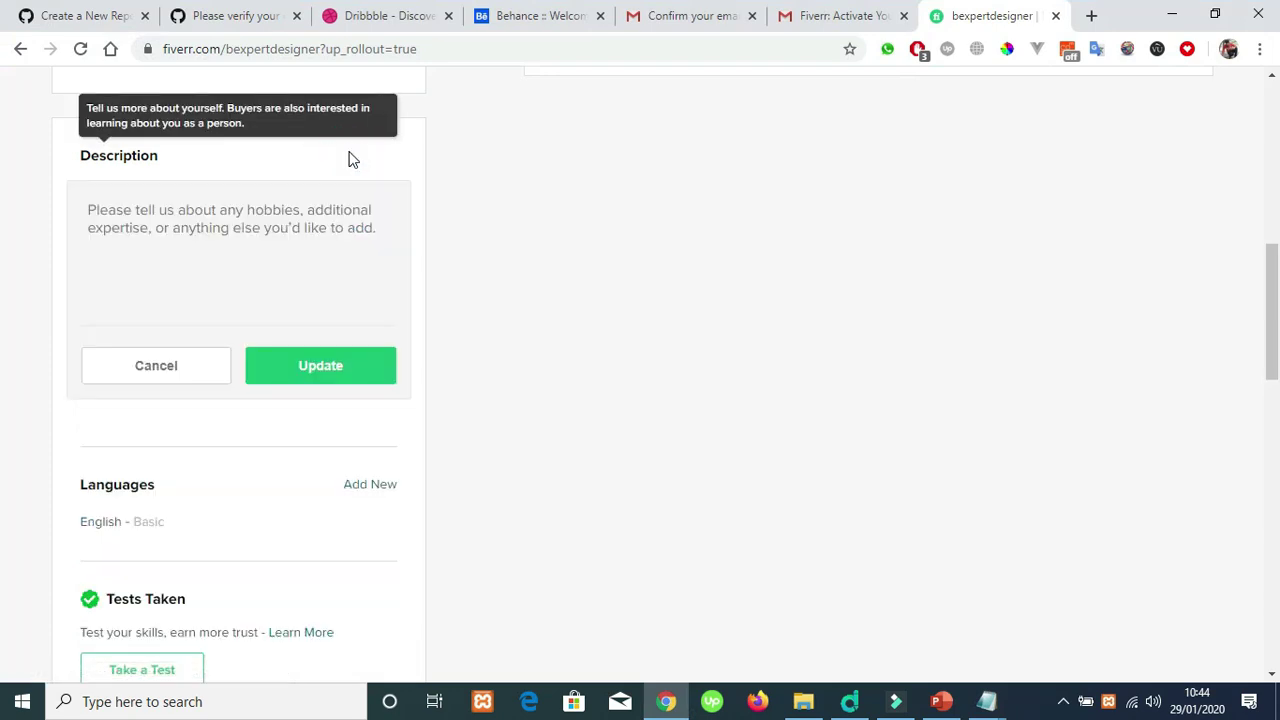
{"action": "left_click", "coordinate": [235, 228]}
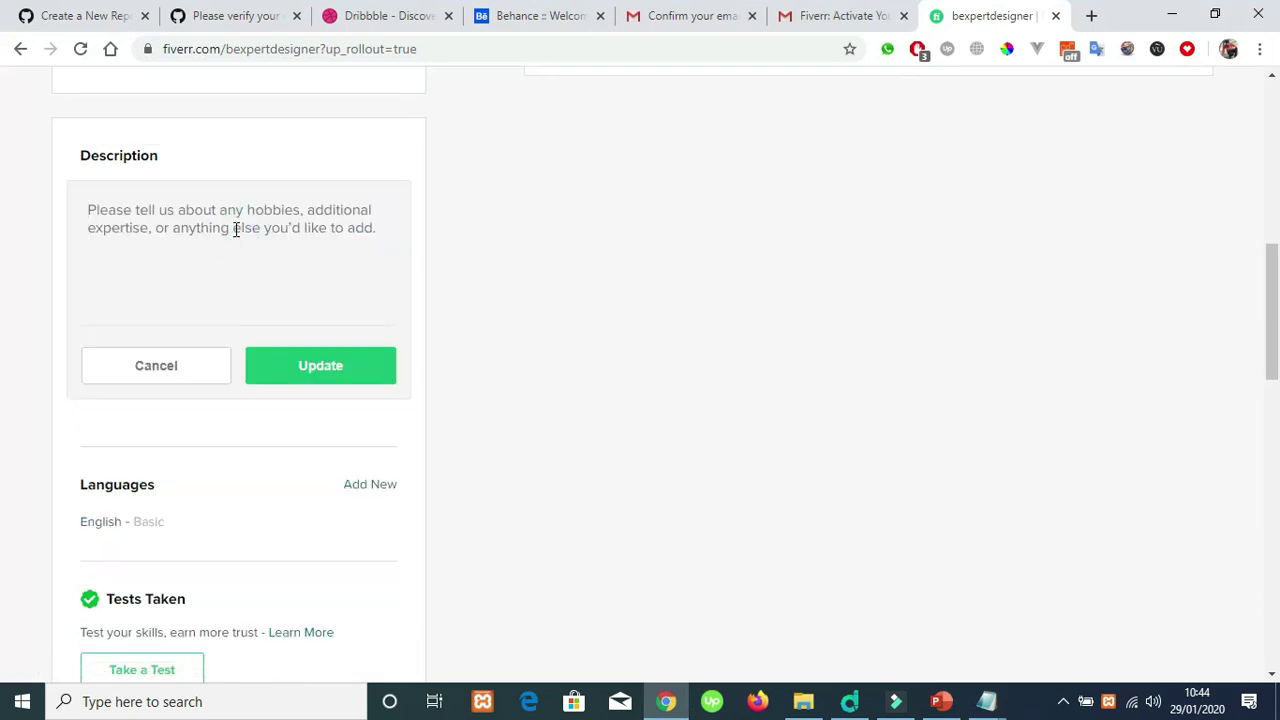
{"action": "key", "text": "ctrl+v"}
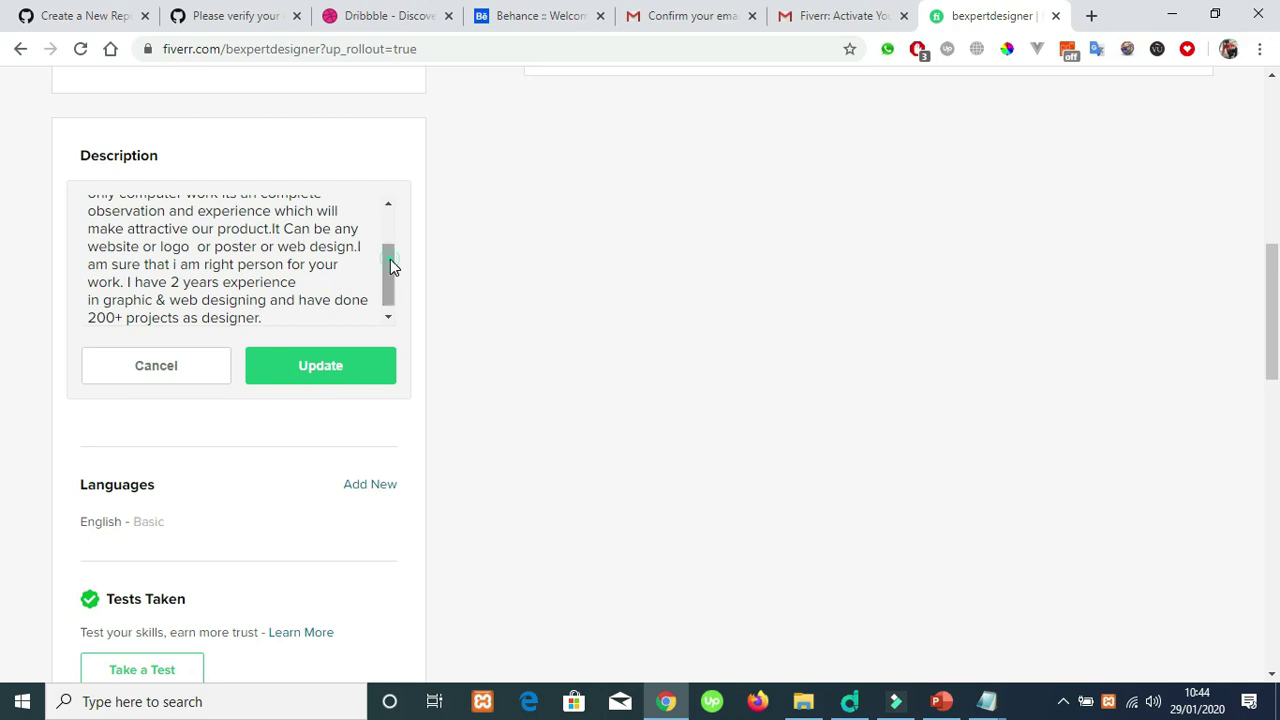
{"action": "left_click_drag", "start_coordinate": [390, 265], "coordinate": [403, 183]}
{"action": "left_click", "coordinate": [352, 374]}
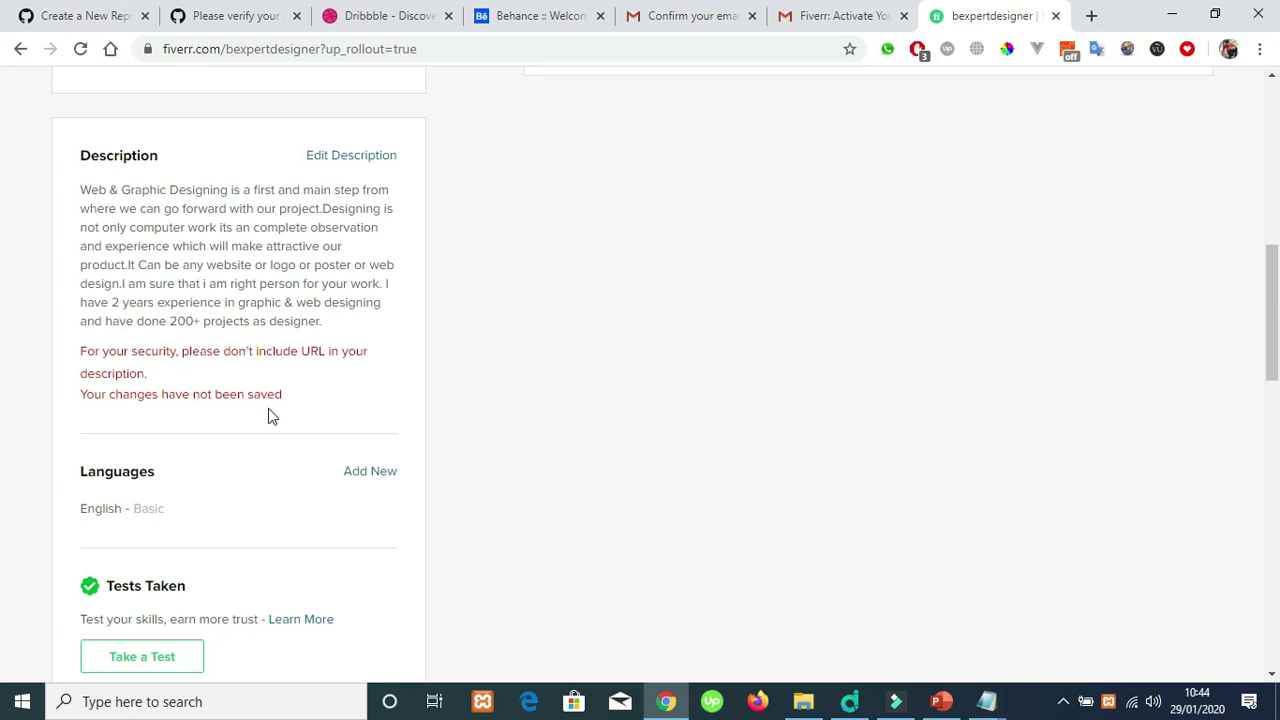
Examine the red message below the profile description by highlighting it, then clear the selection
{"action": "left_click", "coordinate": [236, 299]}
{"action": "left_click", "coordinate": [236, 300]}
{"action": "left_click_drag", "start_coordinate": [183, 351], "coordinate": [457, 350]}
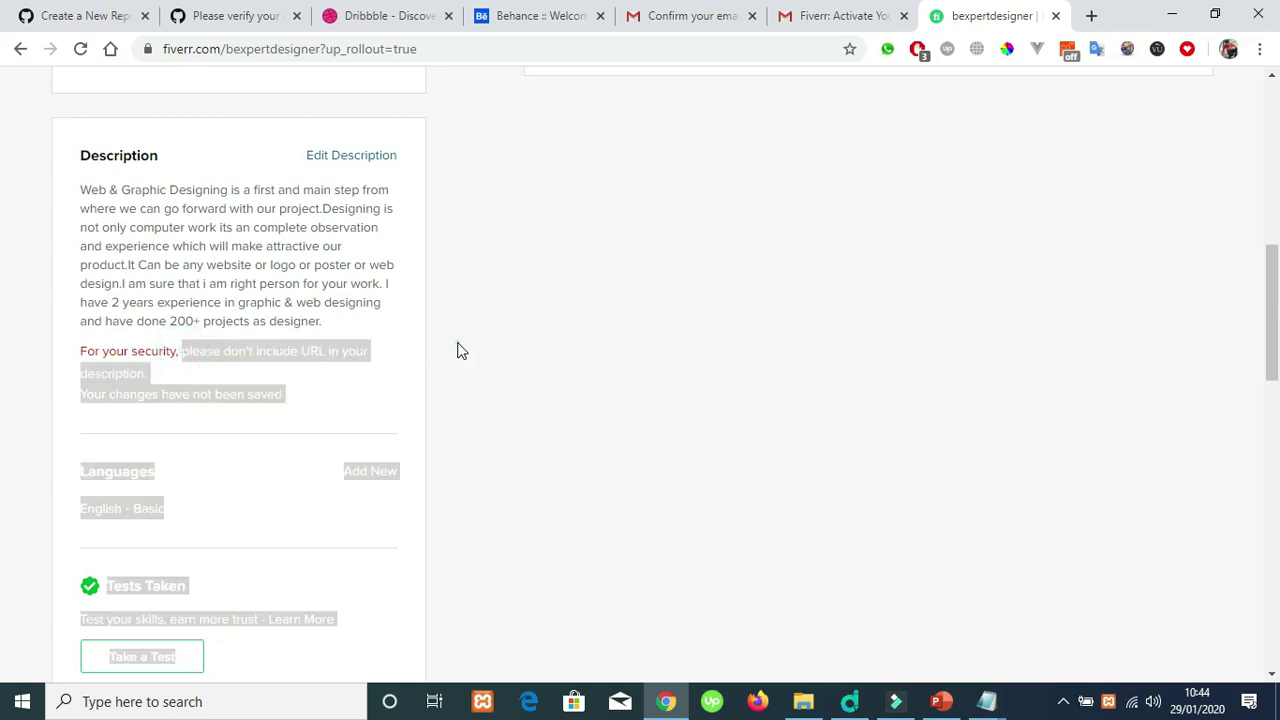
{"action": "left_click", "coordinate": [474, 346]}
Reload the profile page and paste the copied text into the description editor again
{"action": "left_click", "coordinate": [80, 49]}
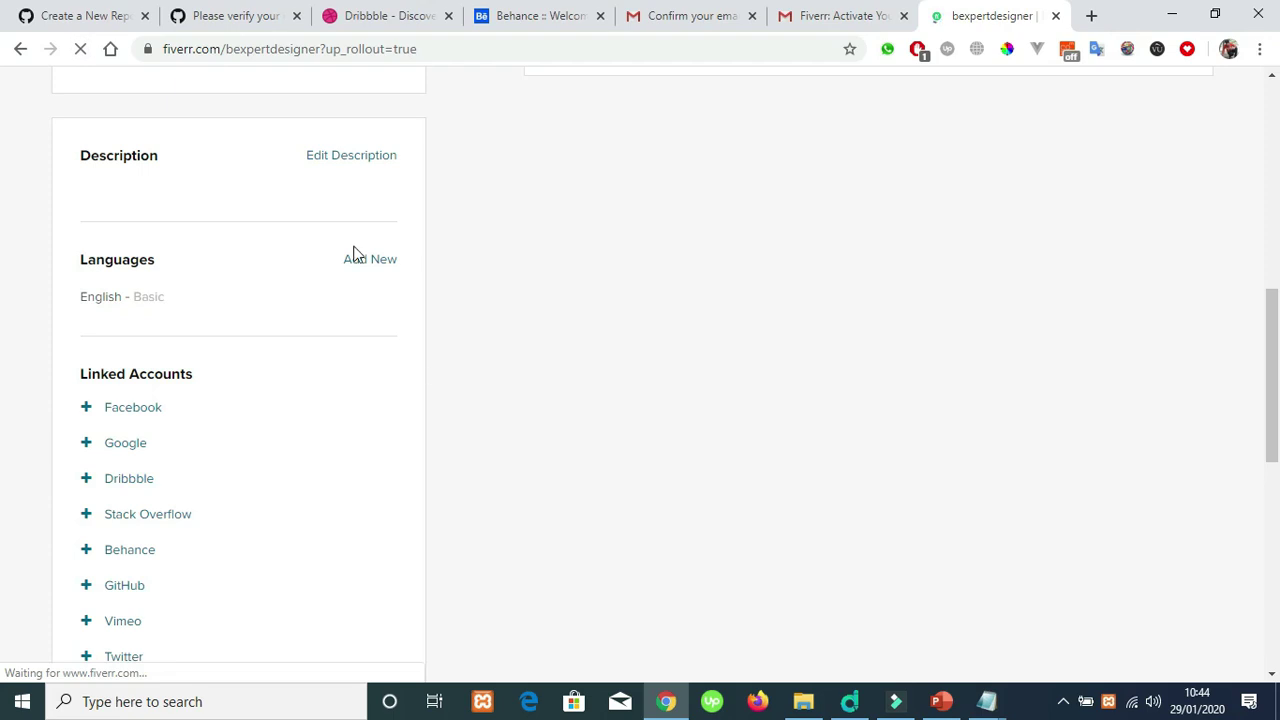
{"action": "left_click", "coordinate": [346, 160]}
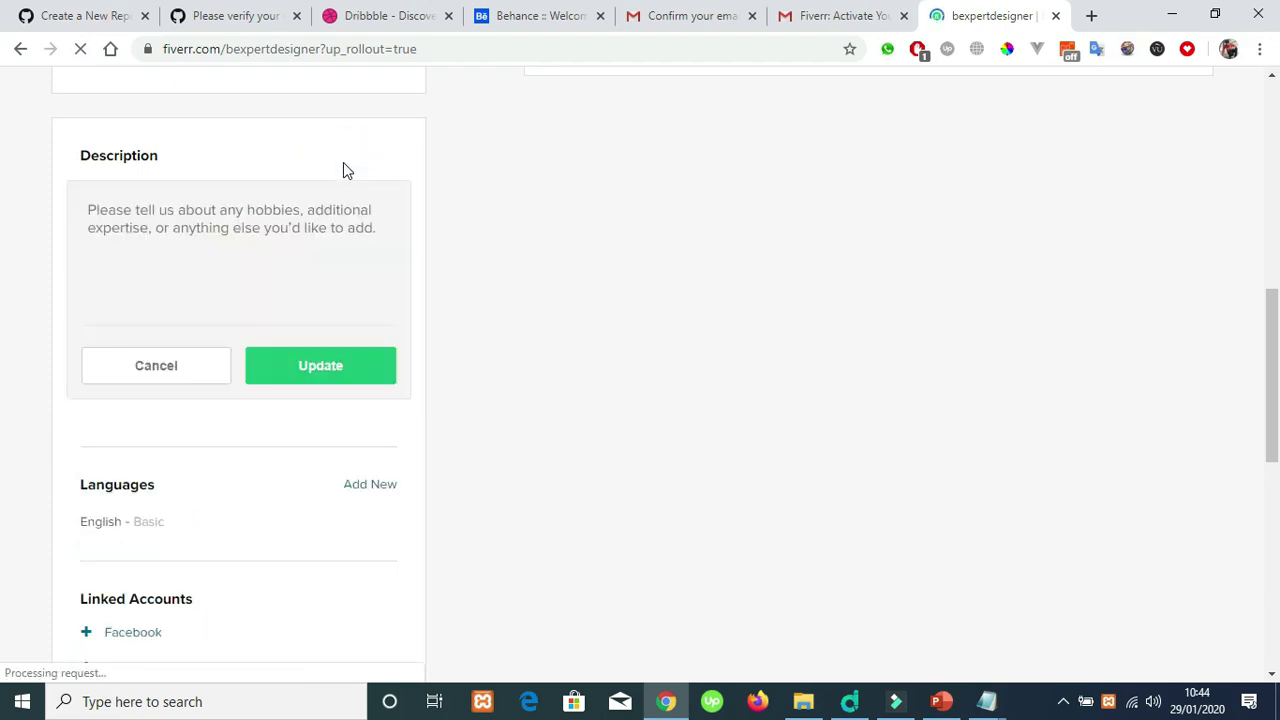
{"action": "left_click", "coordinate": [160, 234]}
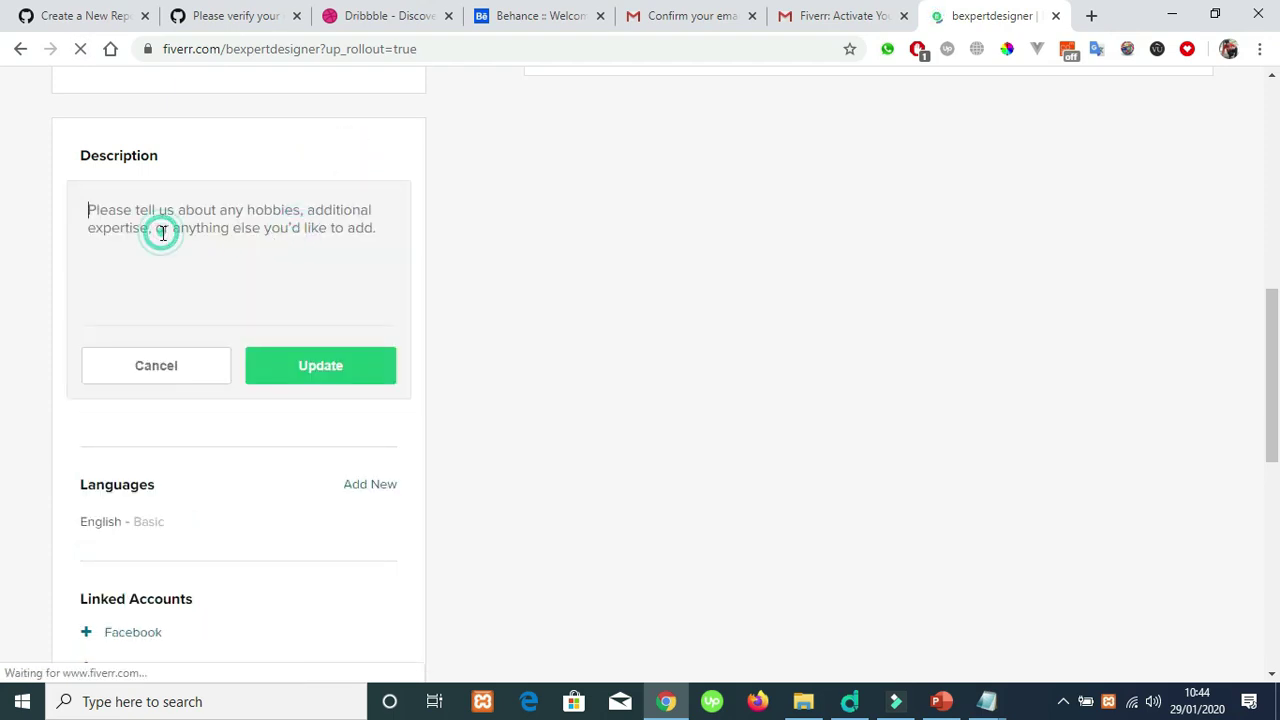
{"action": "key", "text": "ctrl+v"}
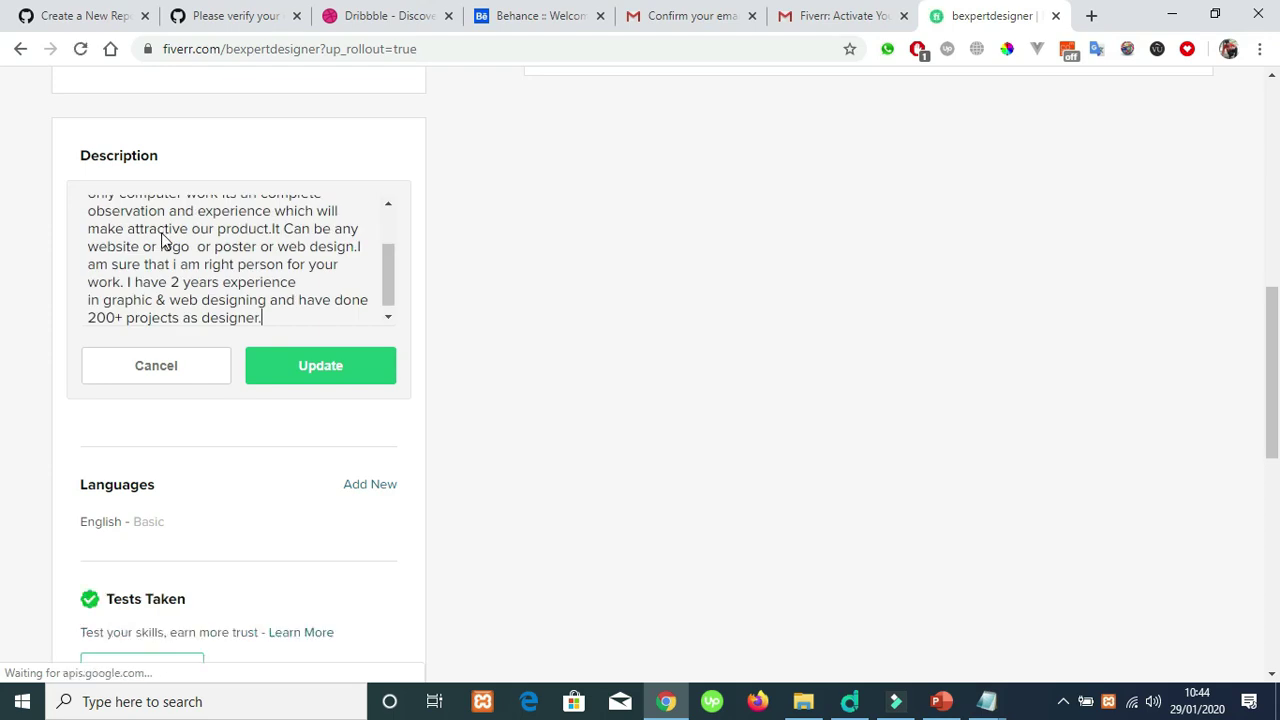
Insert a space between "product." and "It" and between "project." and "Designing" in the description
{"action": "key", "text": "Up"}
{"action": "key", "text": "Up"}
{"action": "key", "text": "Up"}
{"action": "key", "text": "Up"}
{"action": "key", "text": "Up"}
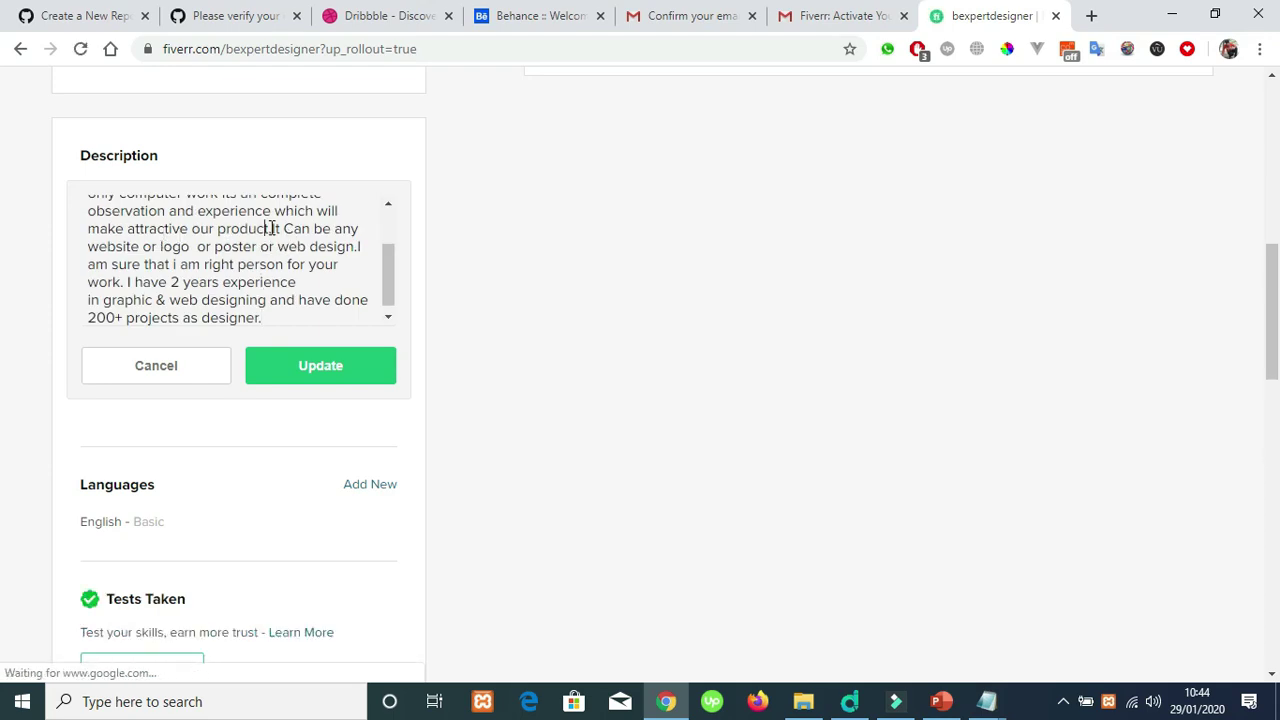
{"action": "type", "text": "t"}
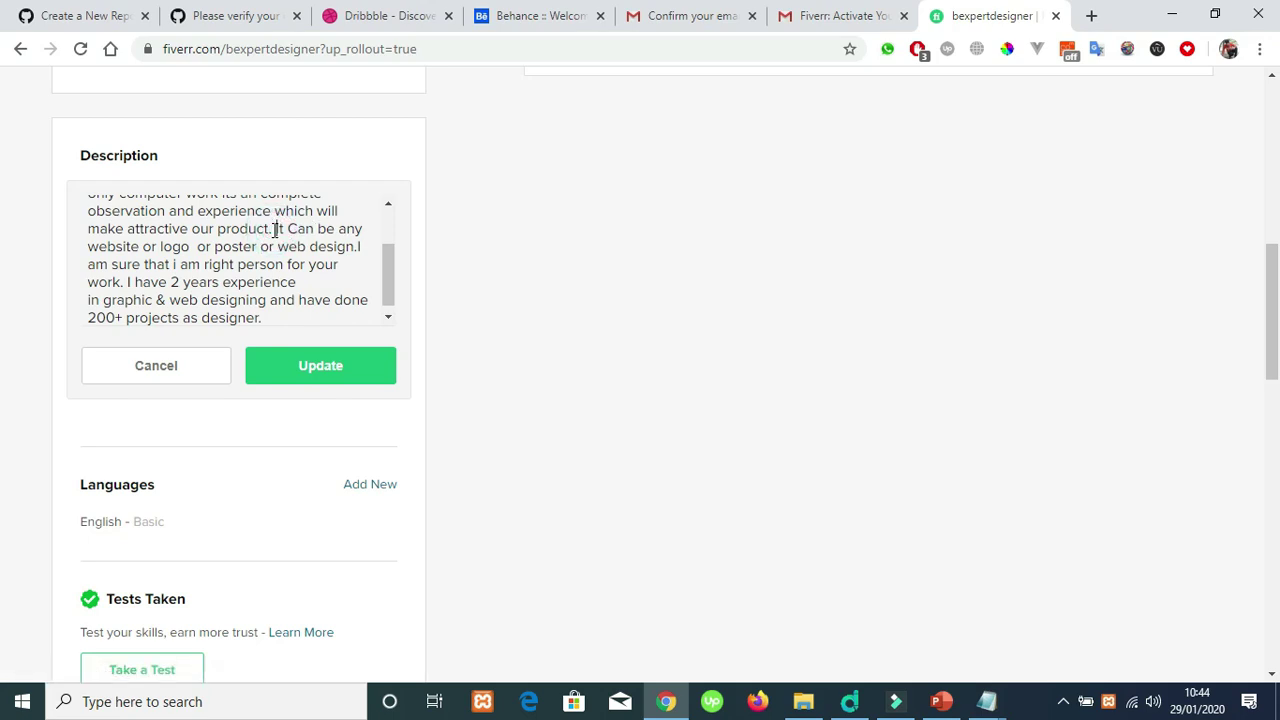
{"action": "key", "text": "ctrl+Home"}
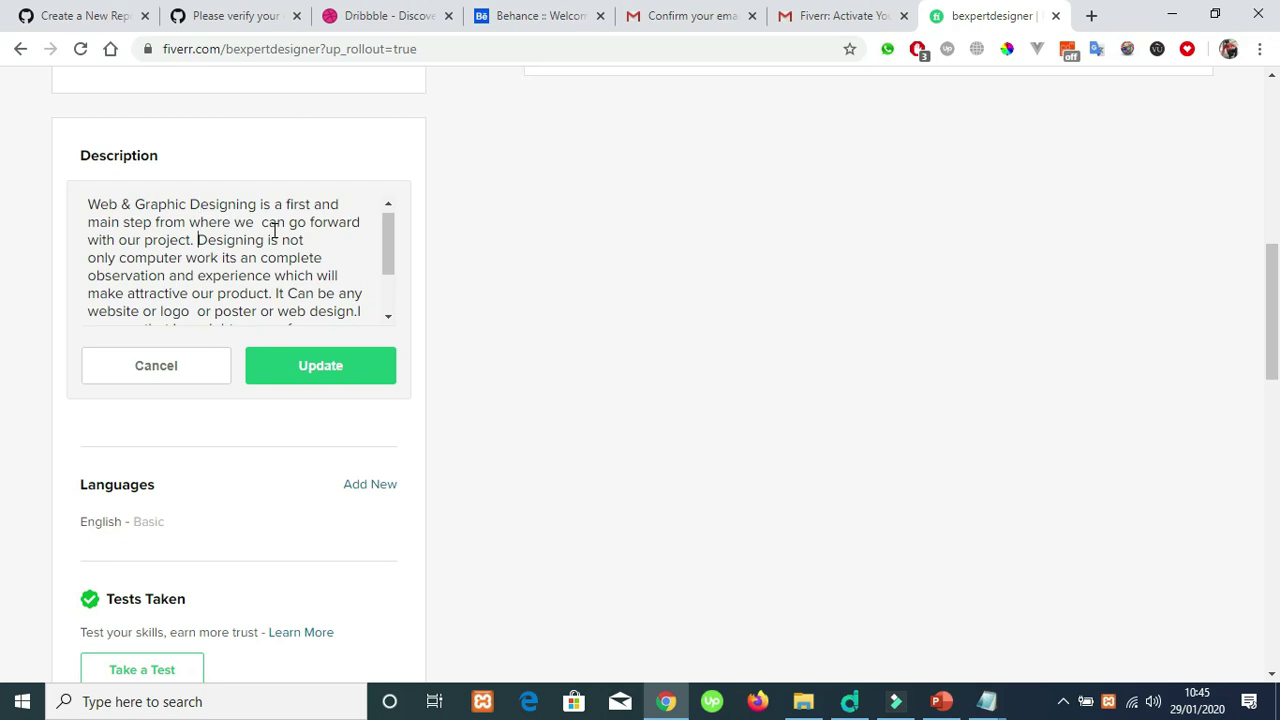
Check the corrected profile description from end to beginning and save it
{"action": "key", "text": "ctrl+End"}
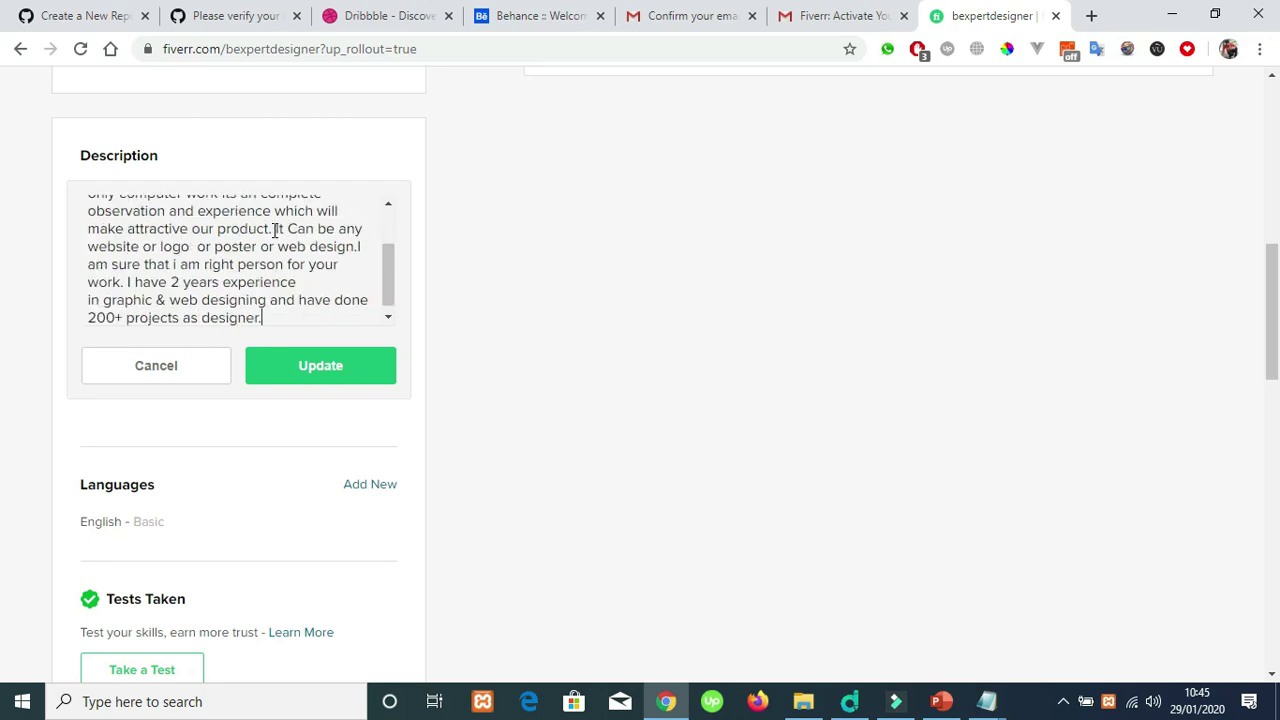
{"action": "key", "text": "Up"}
{"action": "key", "text": "Up"}
{"action": "key", "text": "Up"}
{"action": "key", "text": "Up"}
{"action": "key", "text": "Up"}
{"action": "key", "text": "Up"}
{"action": "key", "text": "Up"}
{"action": "key", "text": "Up"}
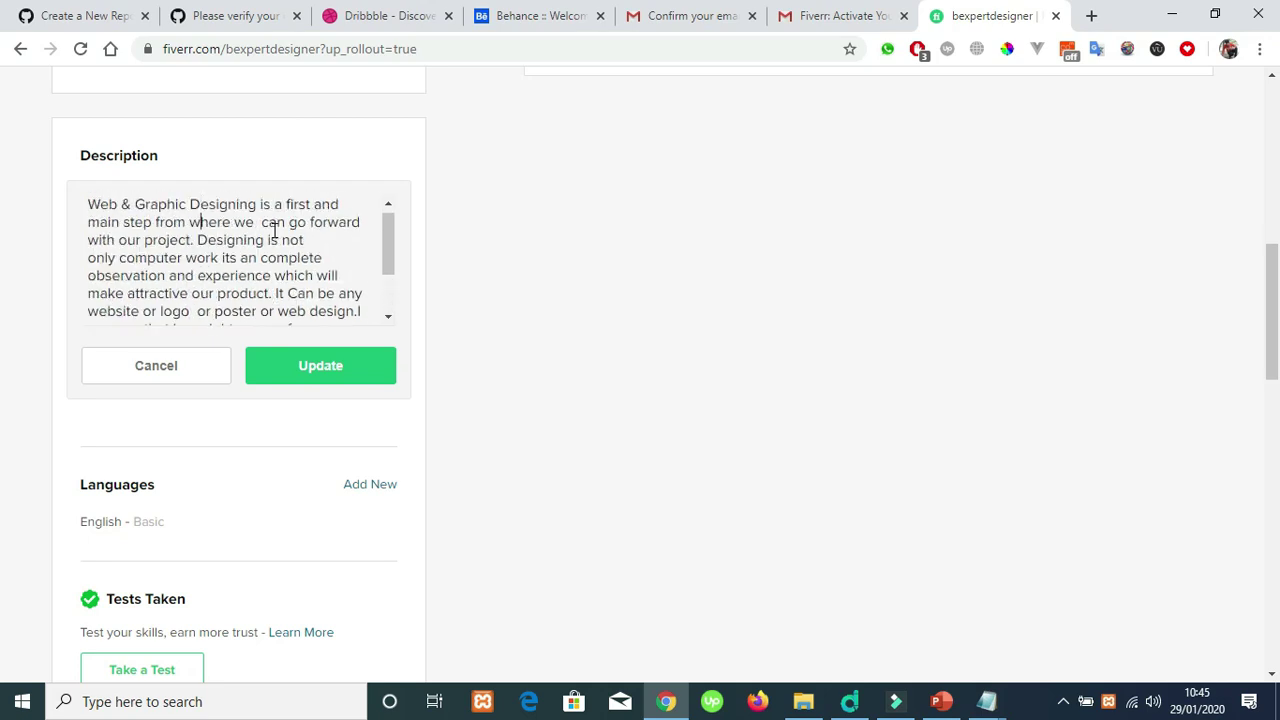
{"action": "key", "text": "ctrl+End"}
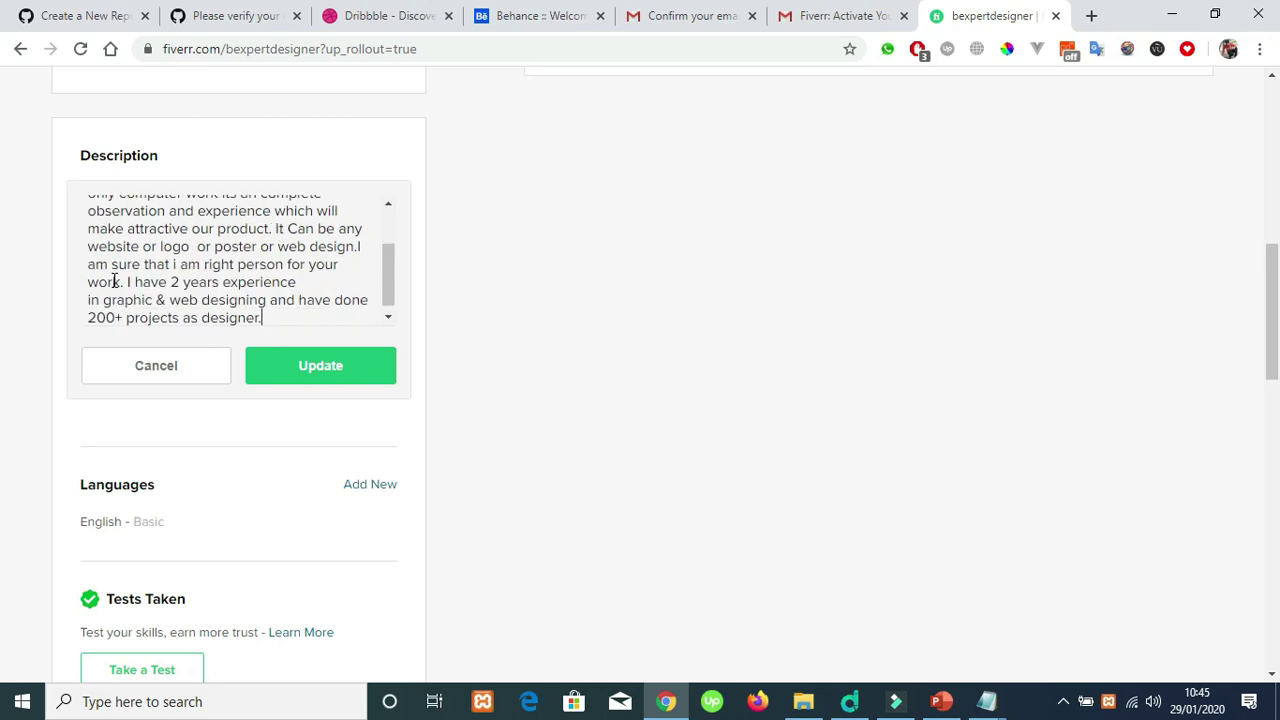
{"action": "left_click", "coordinate": [316, 364]}
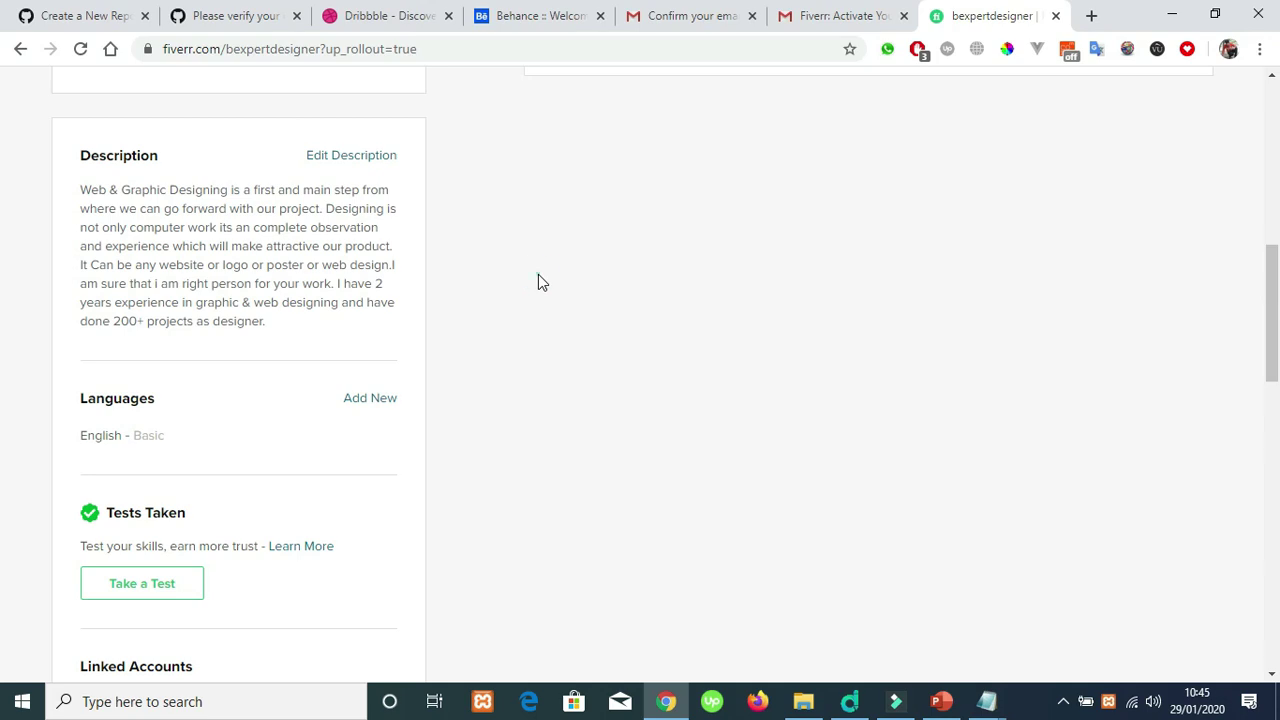
Change the proficiency level of English to Conversational in the profile's languages and save the change
{"action": "left_click_drag", "start_coordinate": [1277, 323], "coordinate": [1277, 362]}
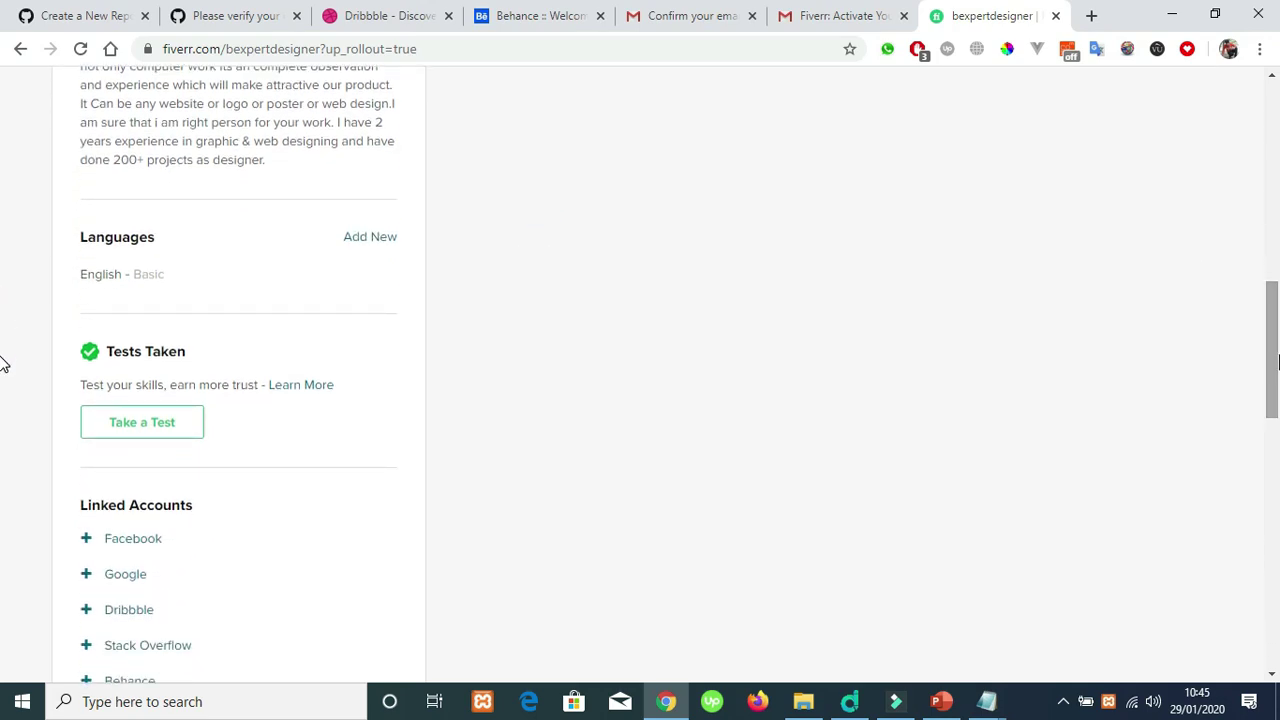
{"action": "left_click_drag", "start_coordinate": [1278, 362], "coordinate": [1278, 362]}
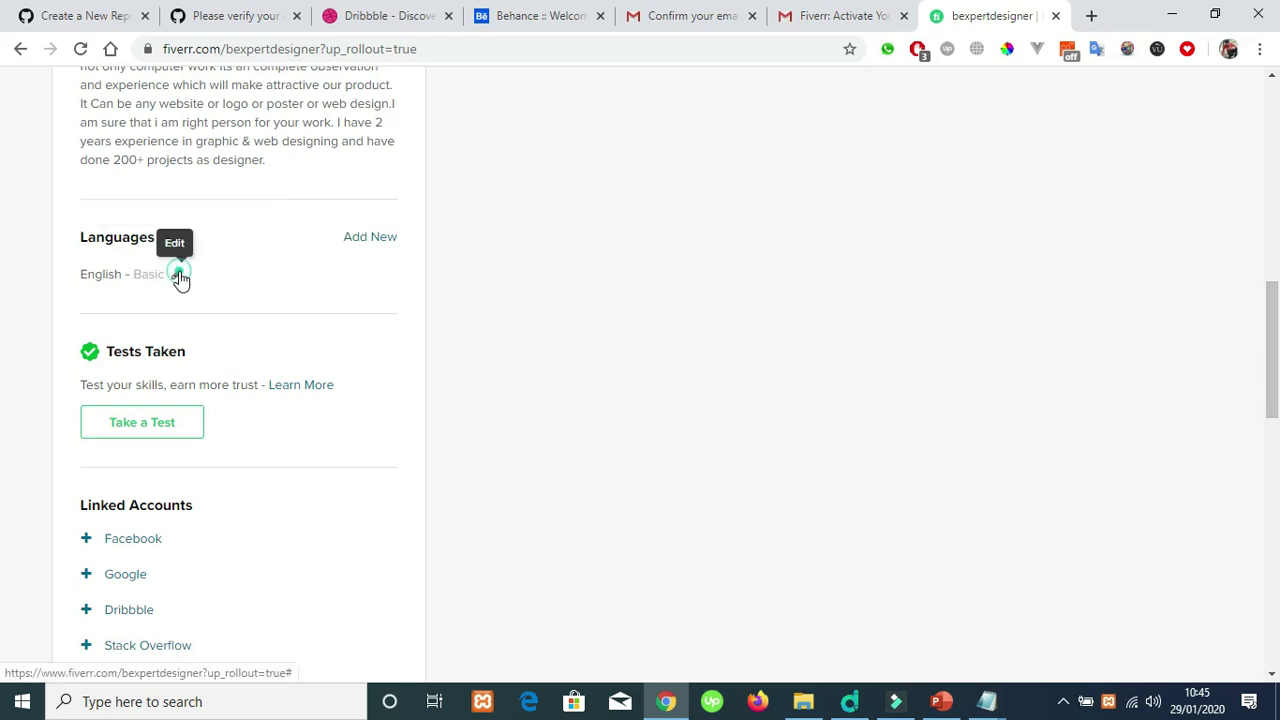
{"action": "left_click", "coordinate": [180, 278]}
{"action": "left_click", "coordinate": [219, 348]}
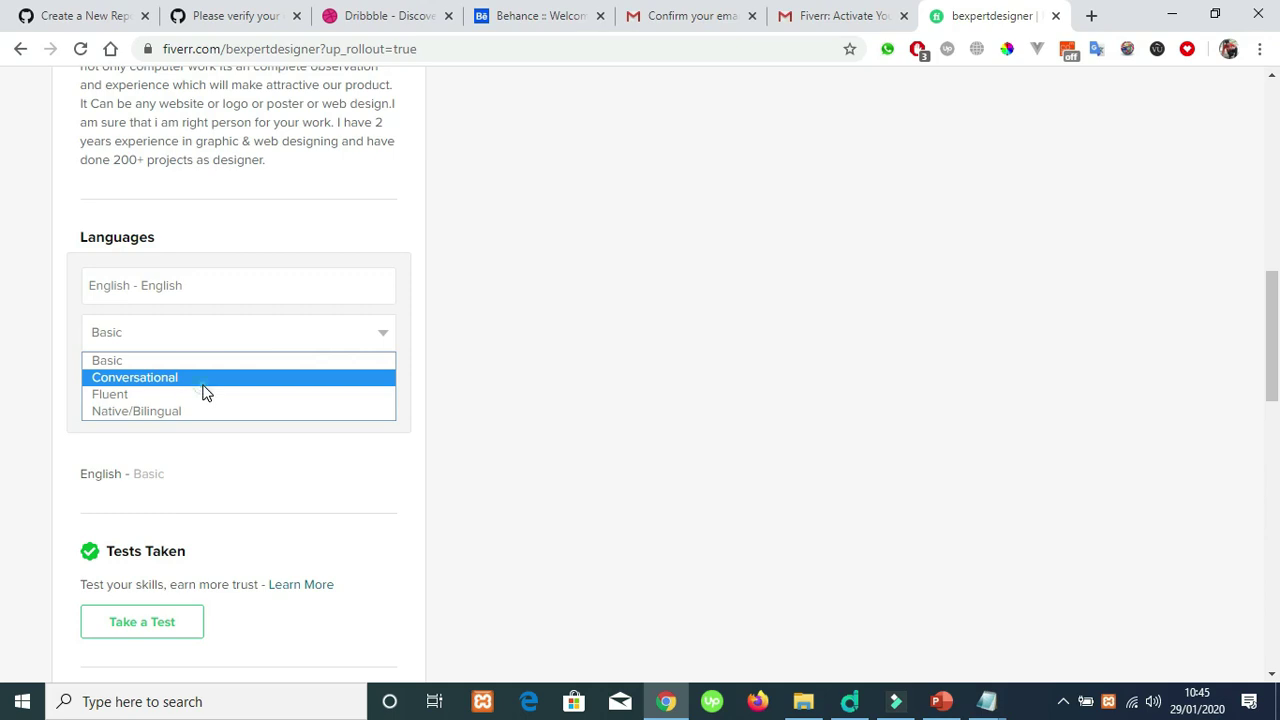
{"action": "left_click", "coordinate": [203, 386]}
{"action": "left_click", "coordinate": [329, 400]}
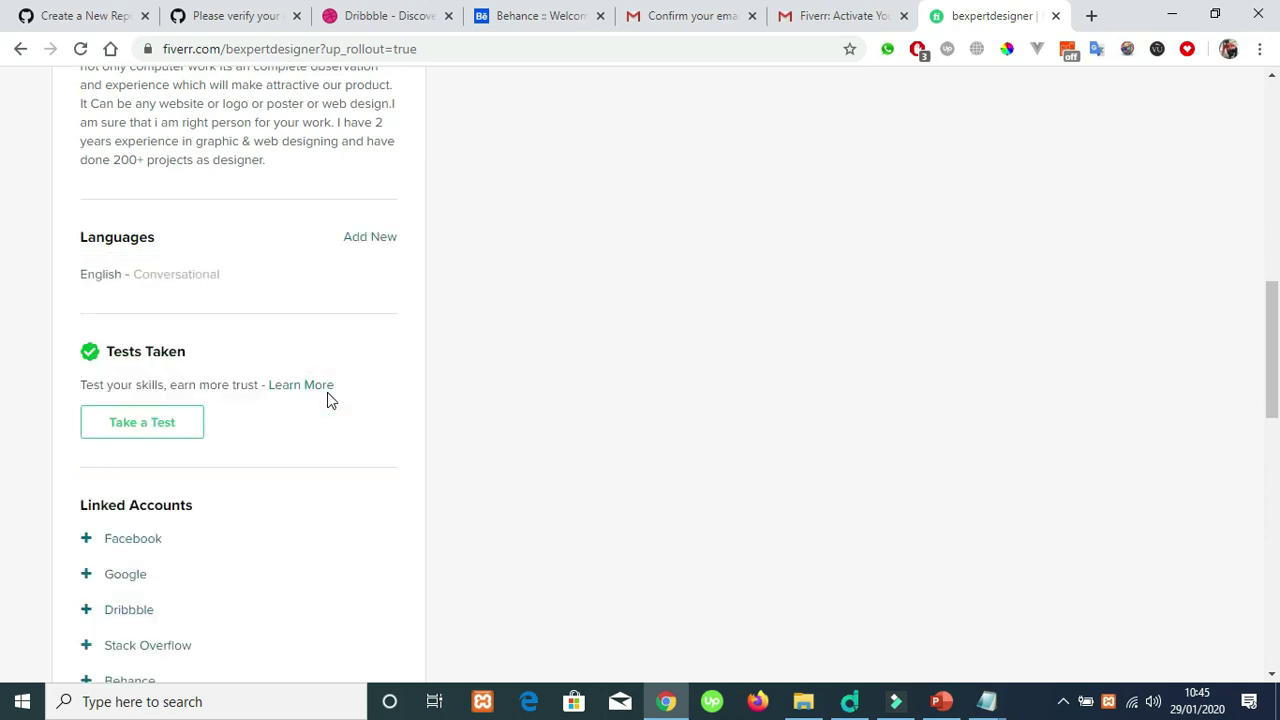
Add Urdu to the profile's languages with the level Conversational
{"action": "left_click", "coordinate": [366, 237]}
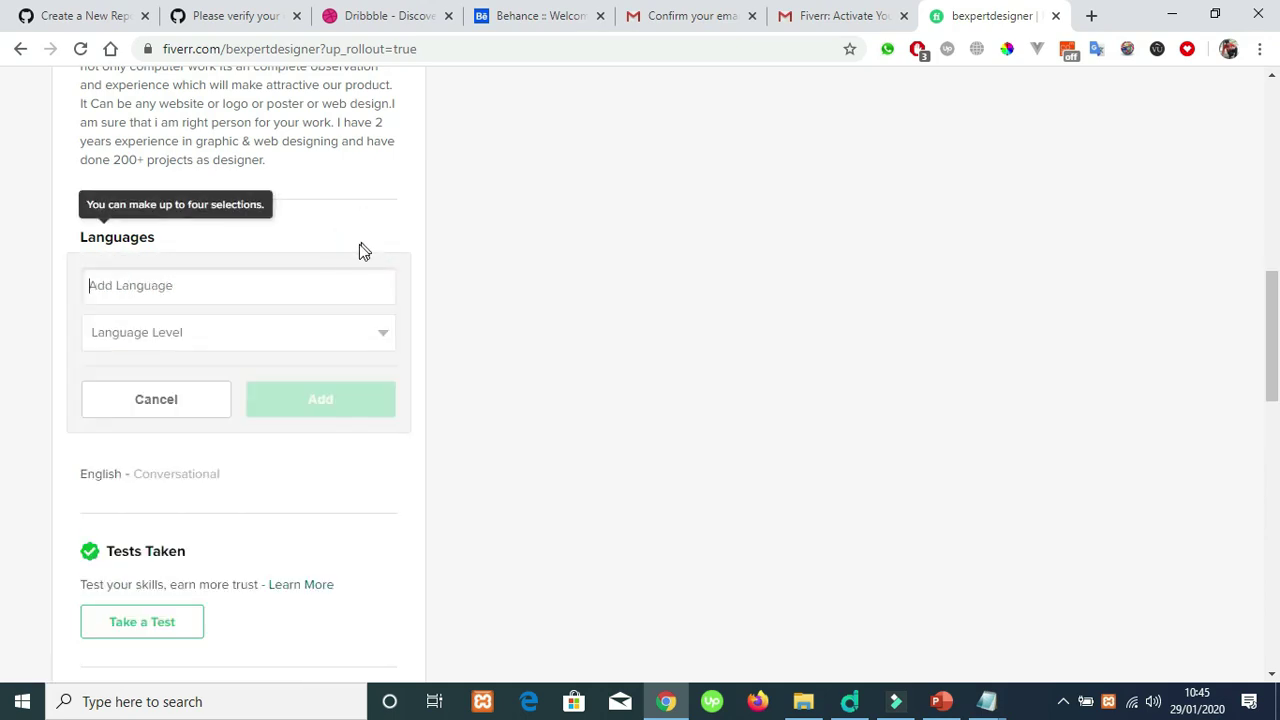
{"action": "type", "text": "Urdu"}
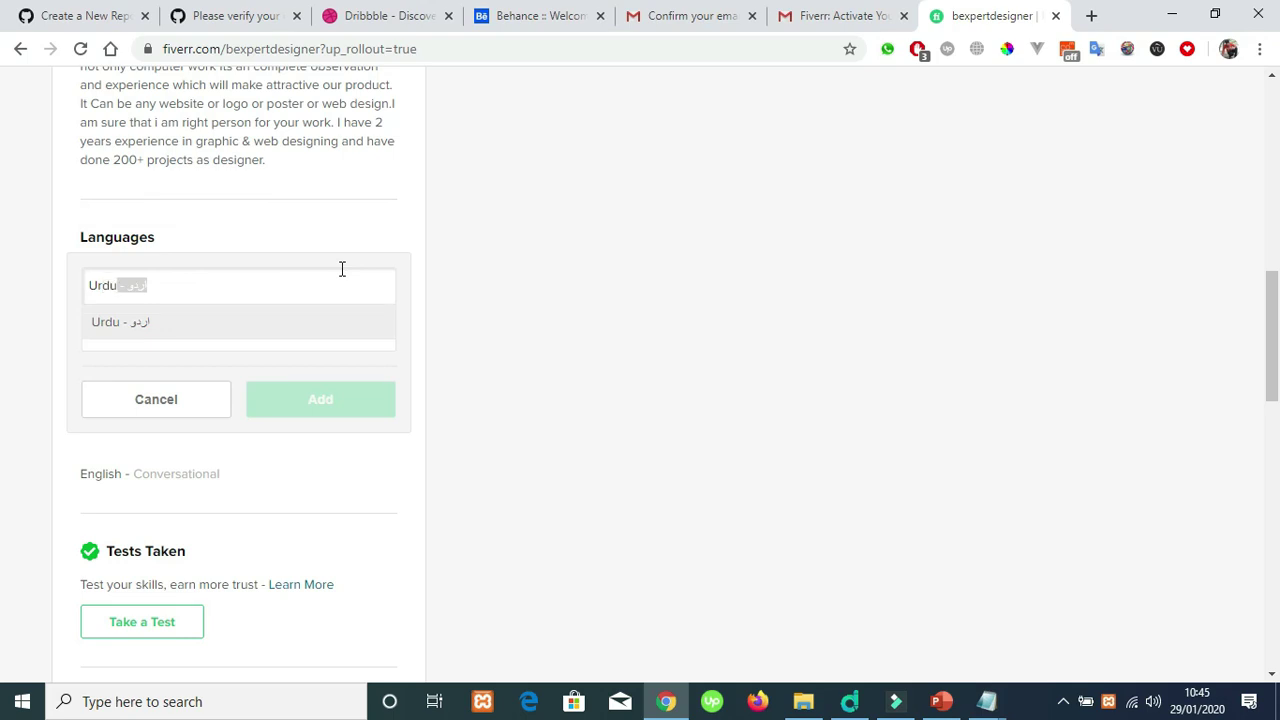
{"action": "key", "text": "Return"}
{"action": "left_click", "coordinate": [297, 342]}
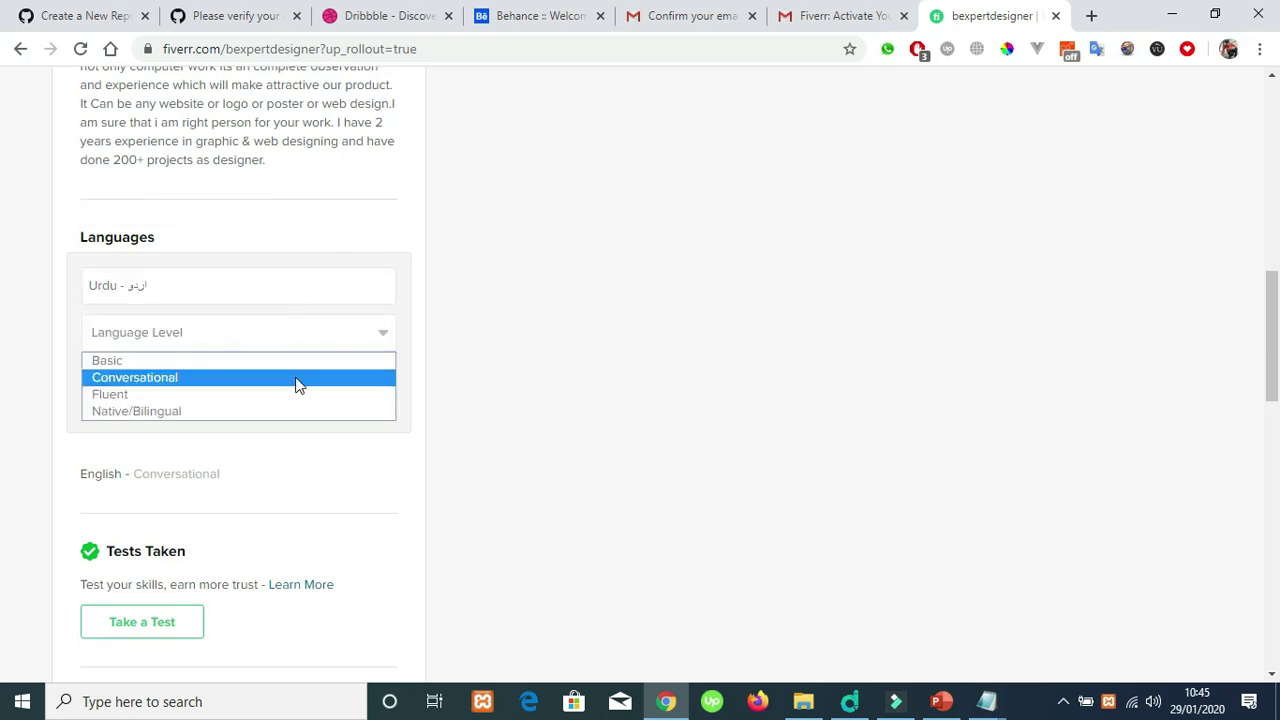
{"action": "left_click", "coordinate": [295, 377]}
{"action": "left_click", "coordinate": [287, 392]}
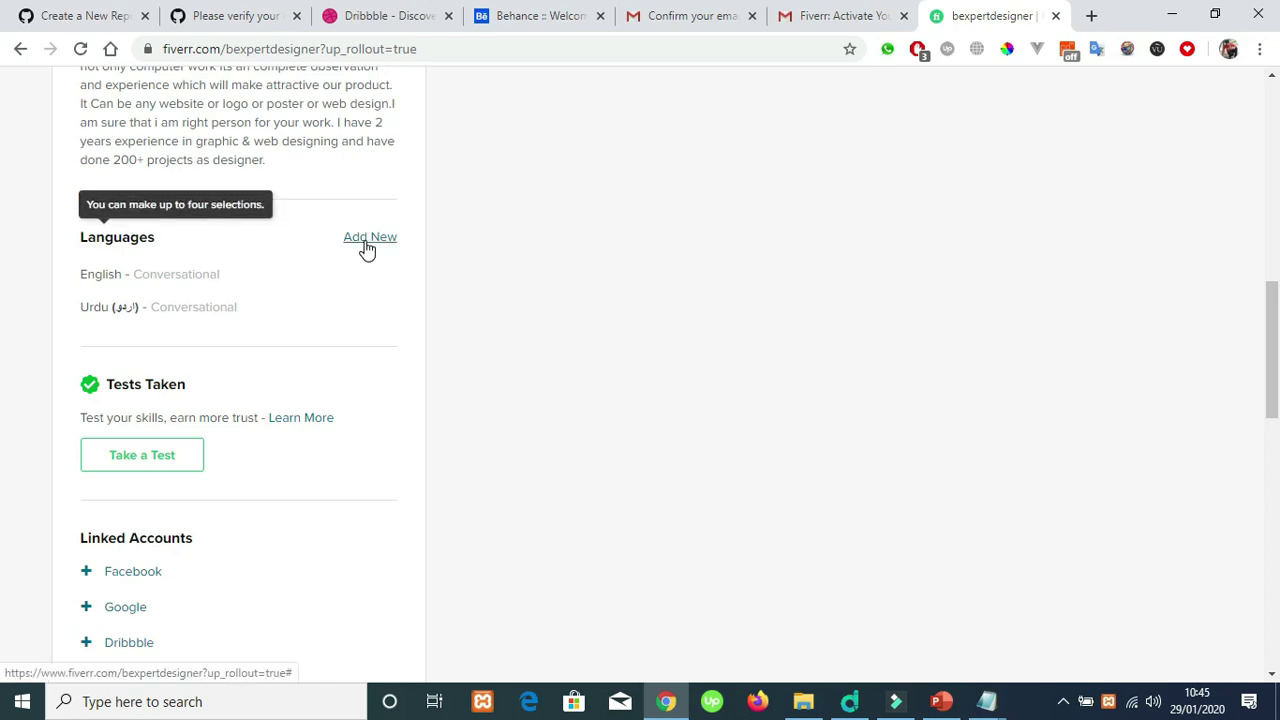
Examine the Tests Taken section, highlighting its line about testing skills, and look over the profile sections below it
{"action": "left_click_drag", "start_coordinate": [1274, 322], "coordinate": [1277, 356]}
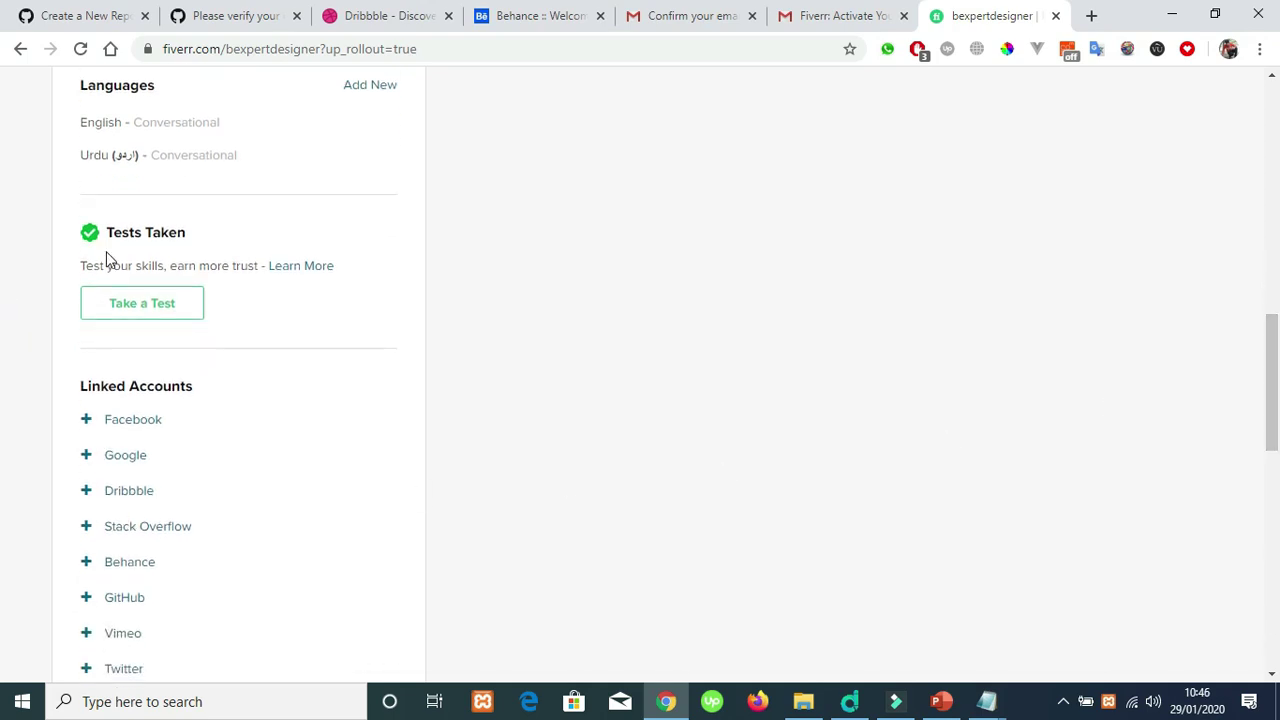
{"action": "left_click_drag", "start_coordinate": [71, 268], "coordinate": [341, 273]}
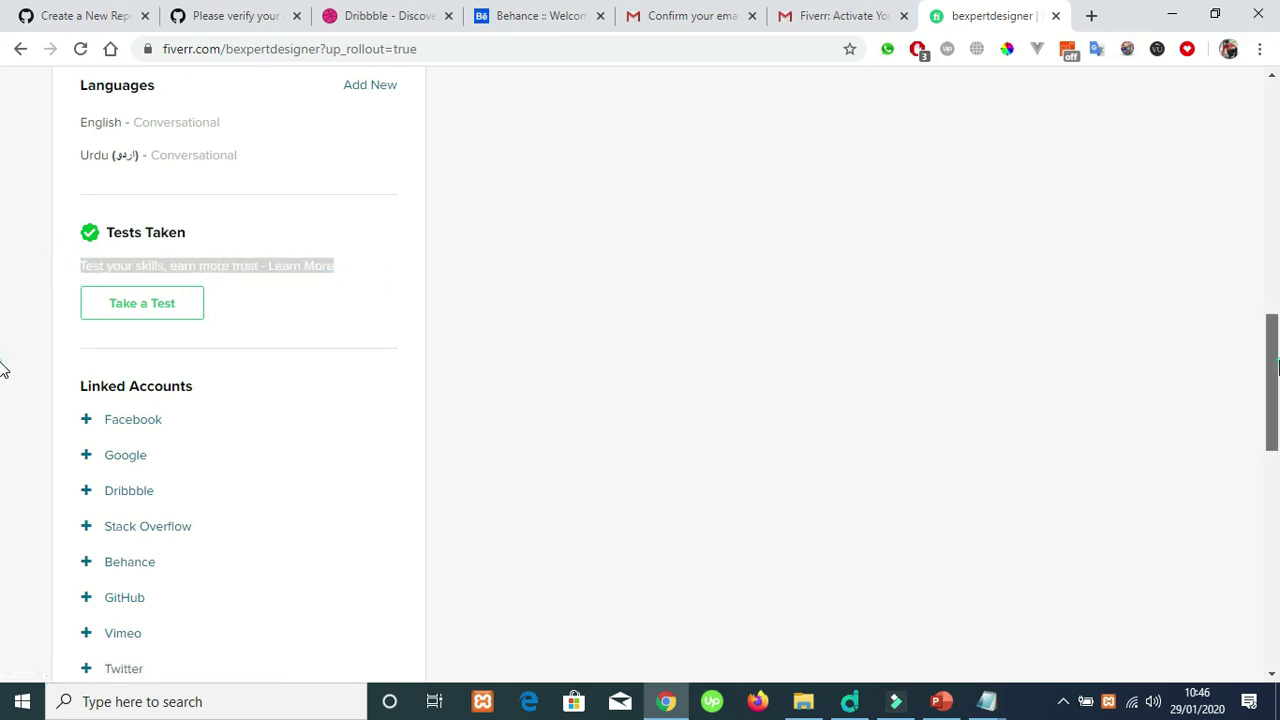
{"action": "scroll", "coordinate": [2, 400], "scroll_direction": "down", "scroll_amount": 3}
{"action": "scroll", "coordinate": [3, 457], "scroll_direction": "down", "scroll_amount": 3}
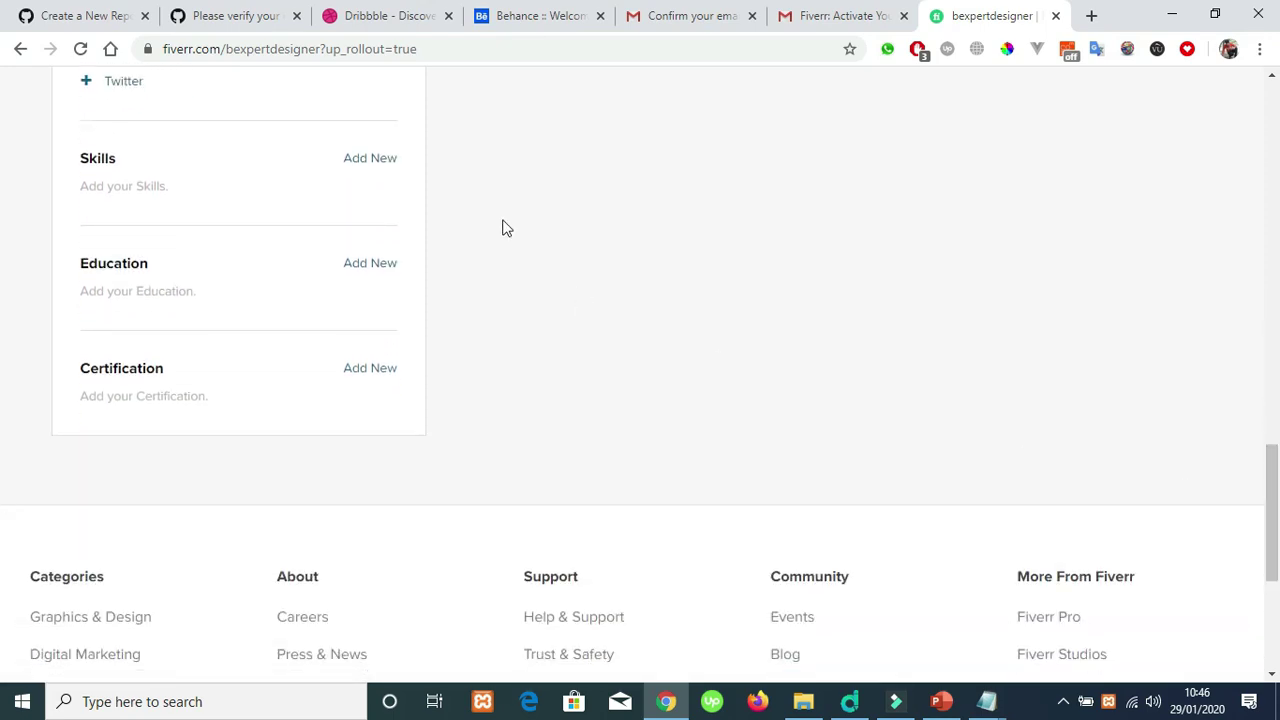
Add Web Designer as a profile skill with the experience level Expert
{"action": "left_click", "coordinate": [370, 162]}
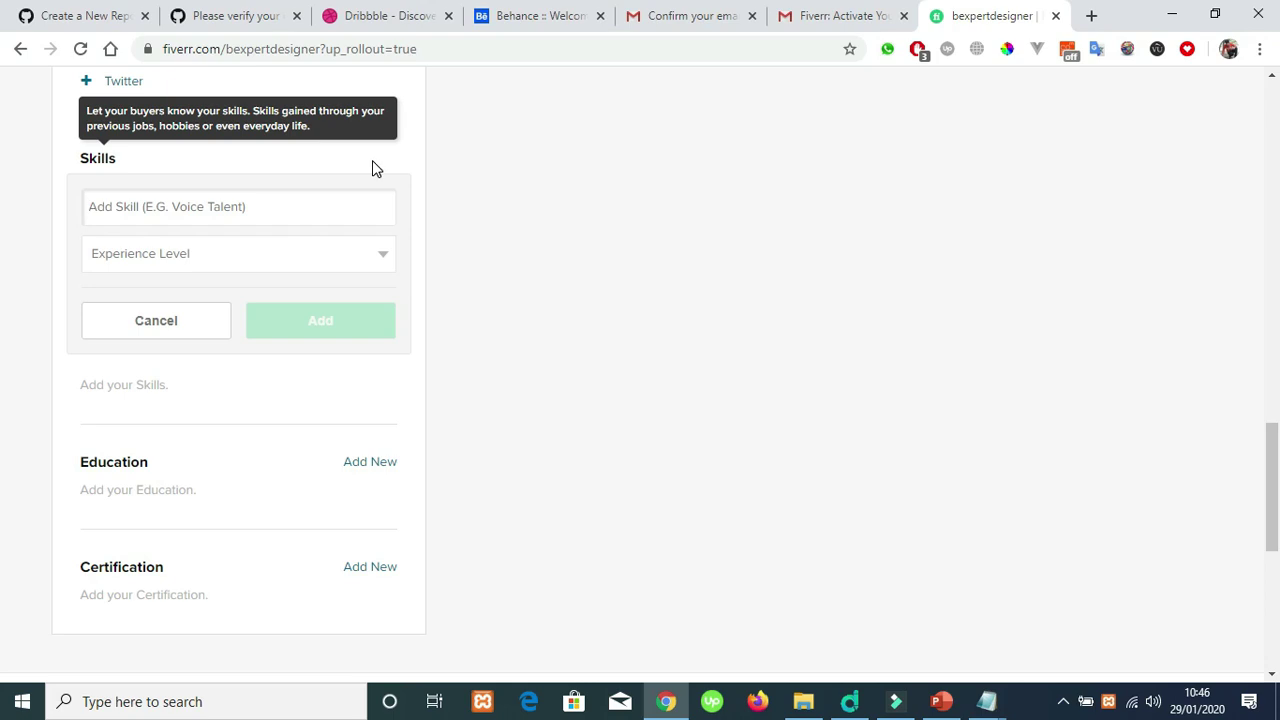
{"action": "type", "text": "Web"}
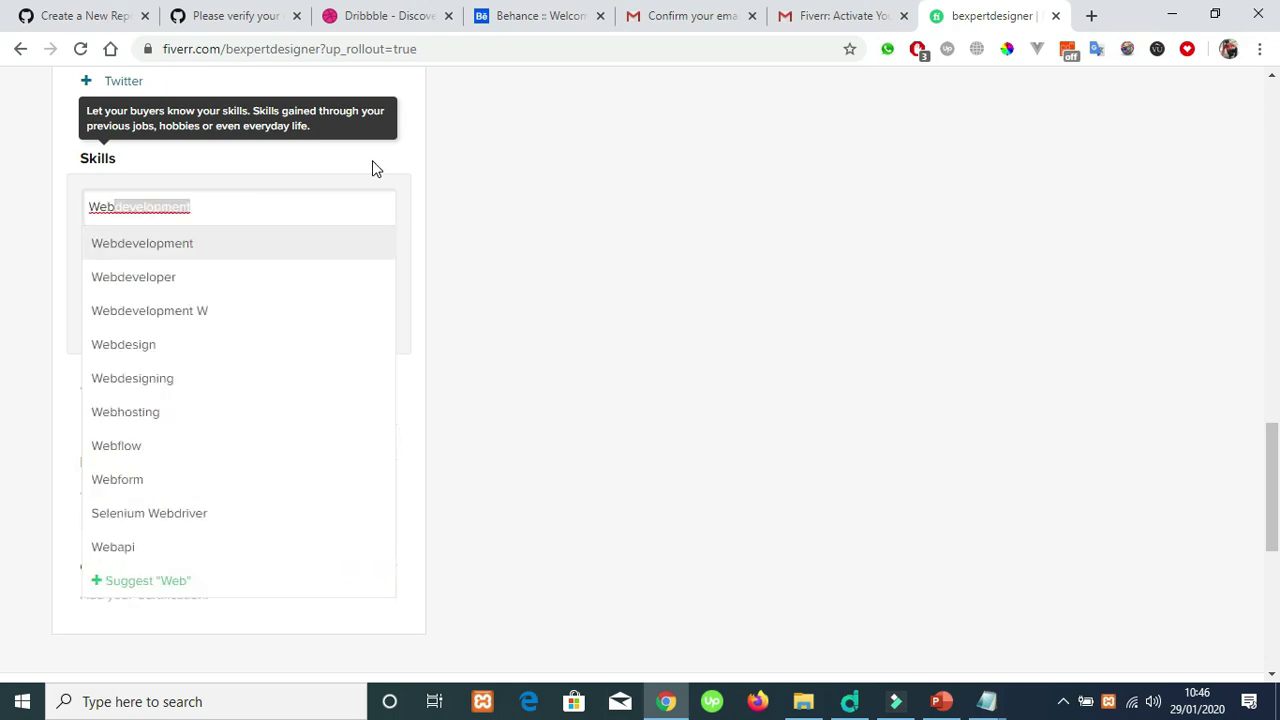
{"action": "type", "text": " Des"}
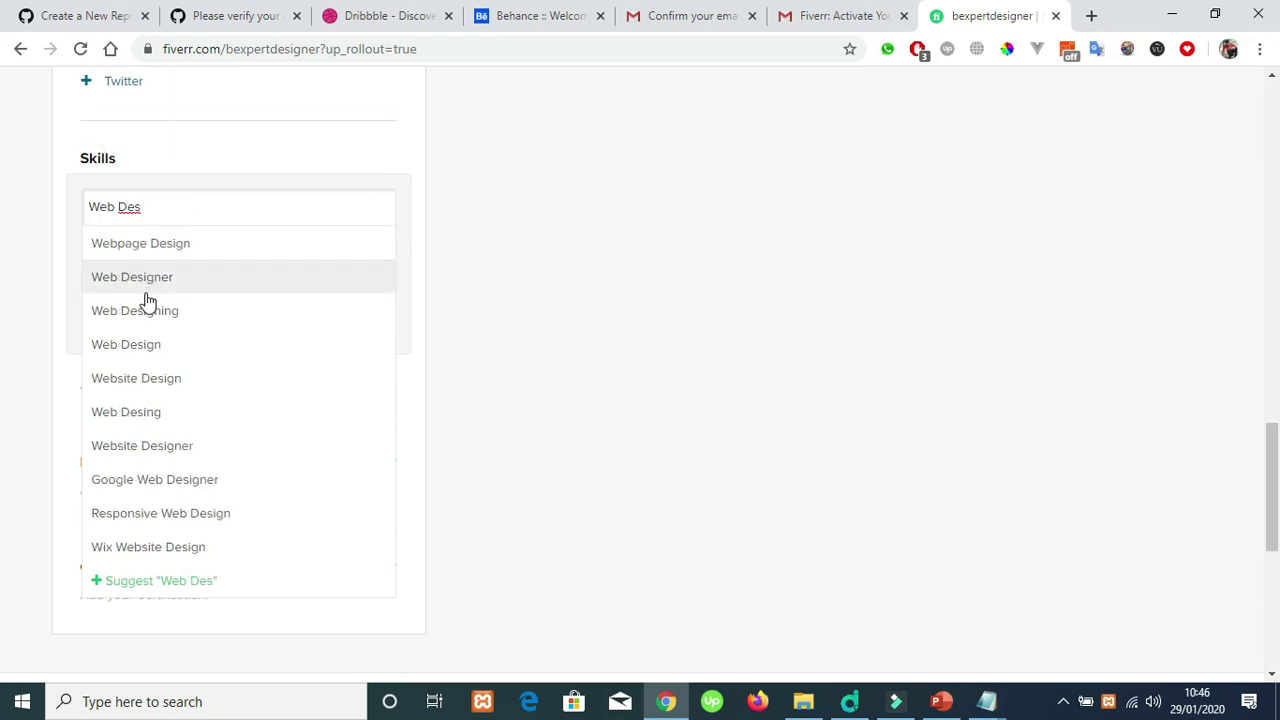
{"action": "left_click", "coordinate": [150, 287]}
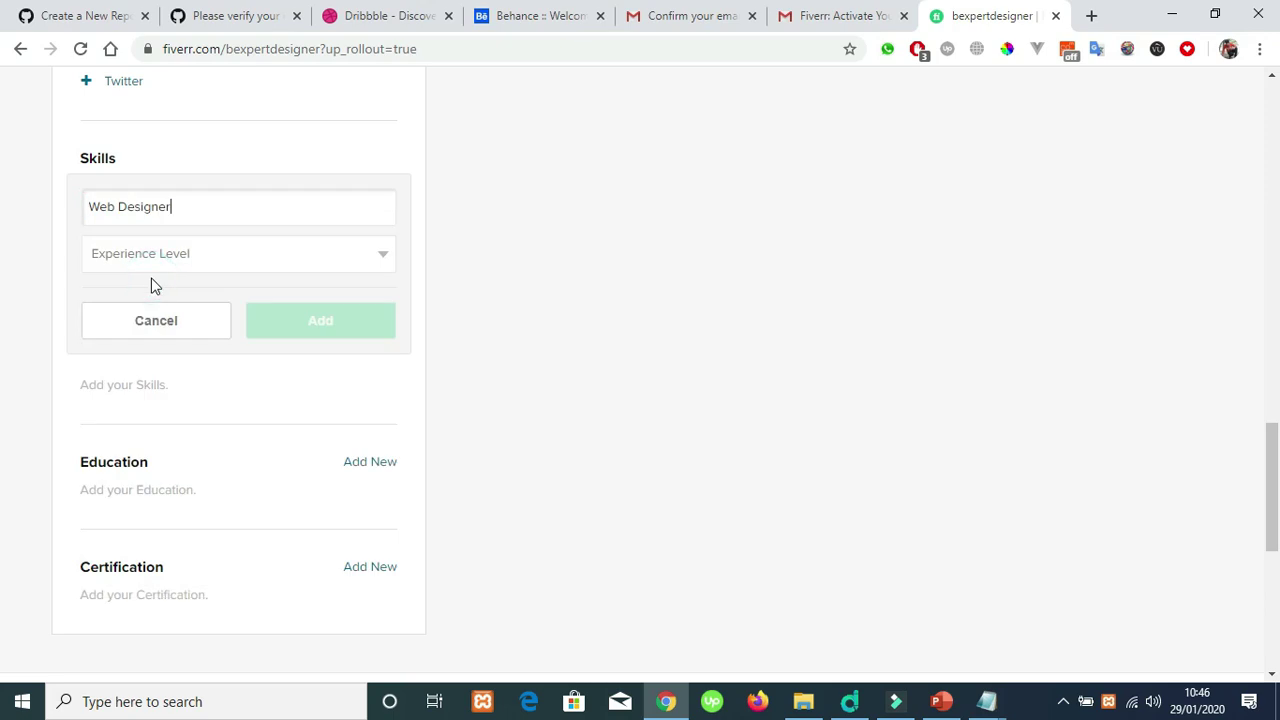
{"action": "left_click", "coordinate": [209, 254]}
{"action": "left_click", "coordinate": [171, 315]}
{"action": "left_click", "coordinate": [296, 331]}
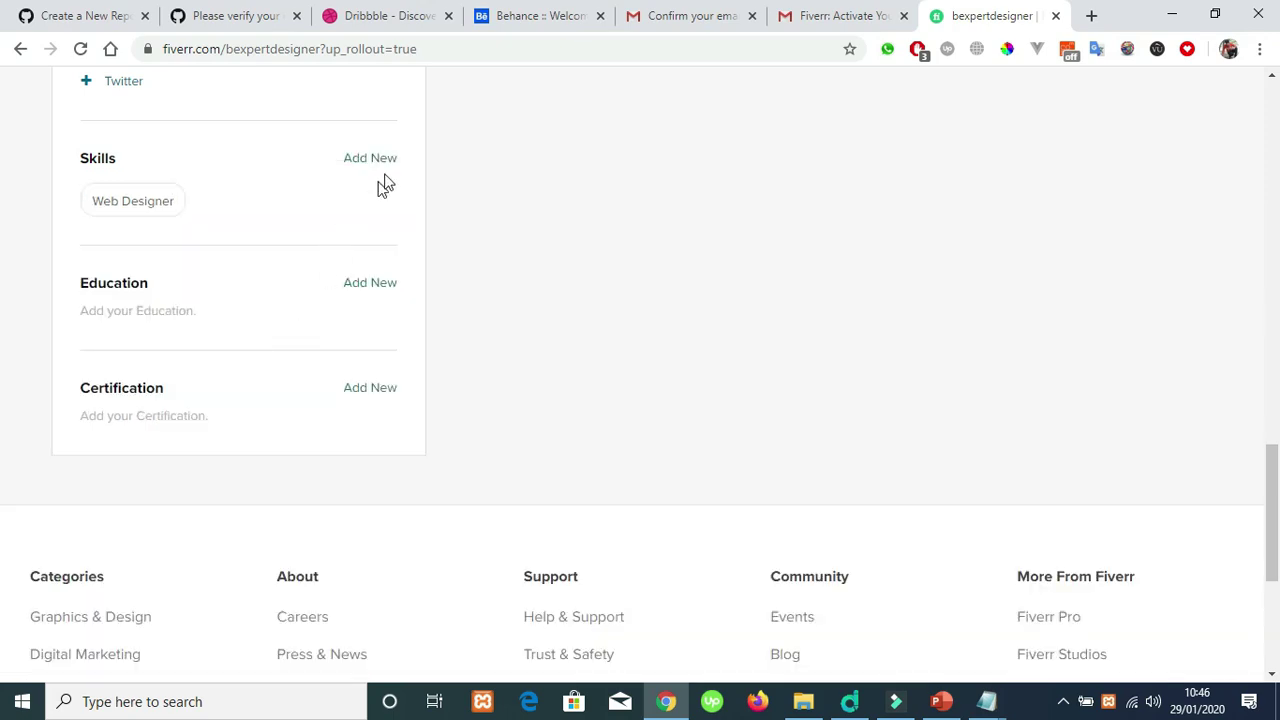
Add the suggested skill Logo Design with the experience level Expert
{"action": "left_click", "coordinate": [382, 166]}
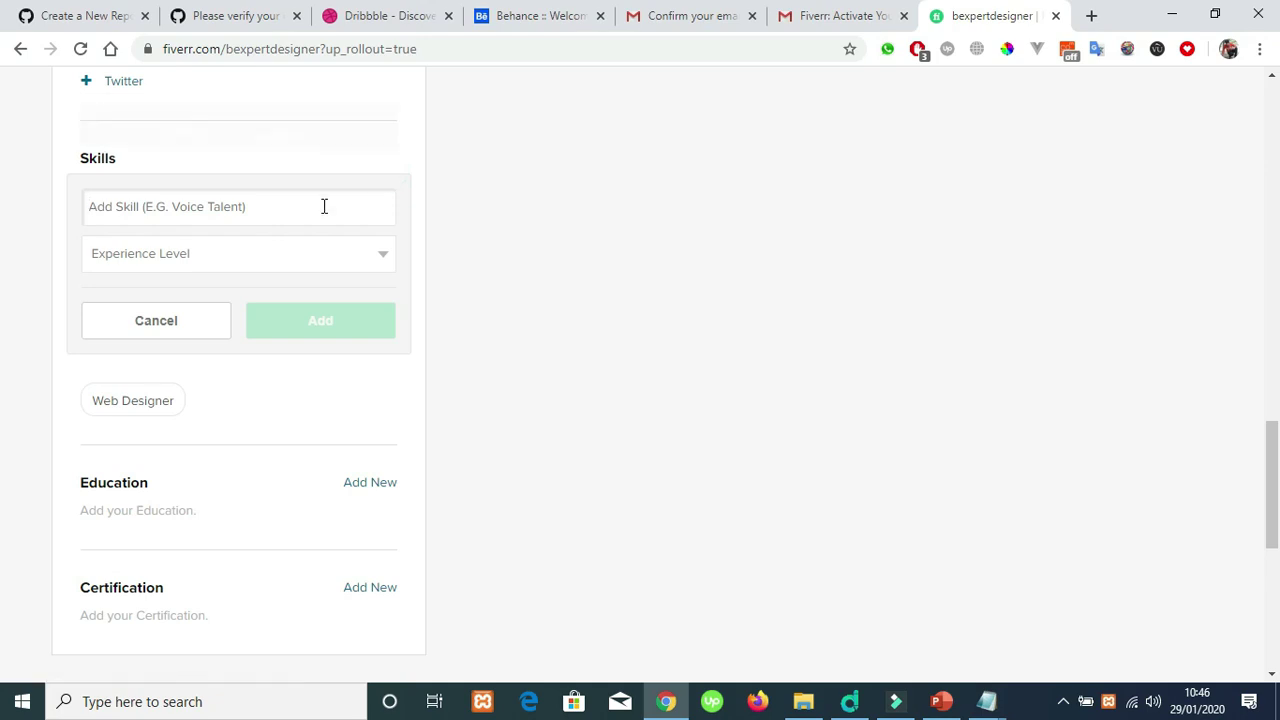
{"action": "left_click", "coordinate": [157, 331]}
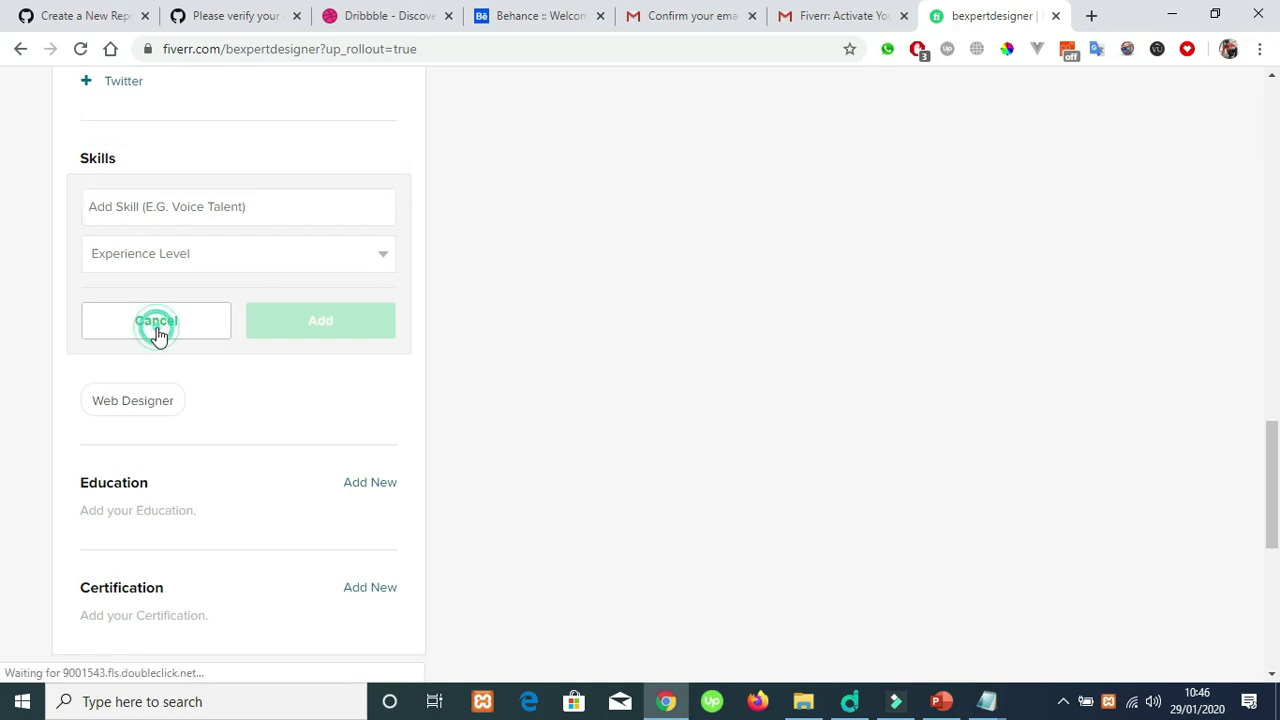
{"action": "left_click", "coordinate": [126, 283]}
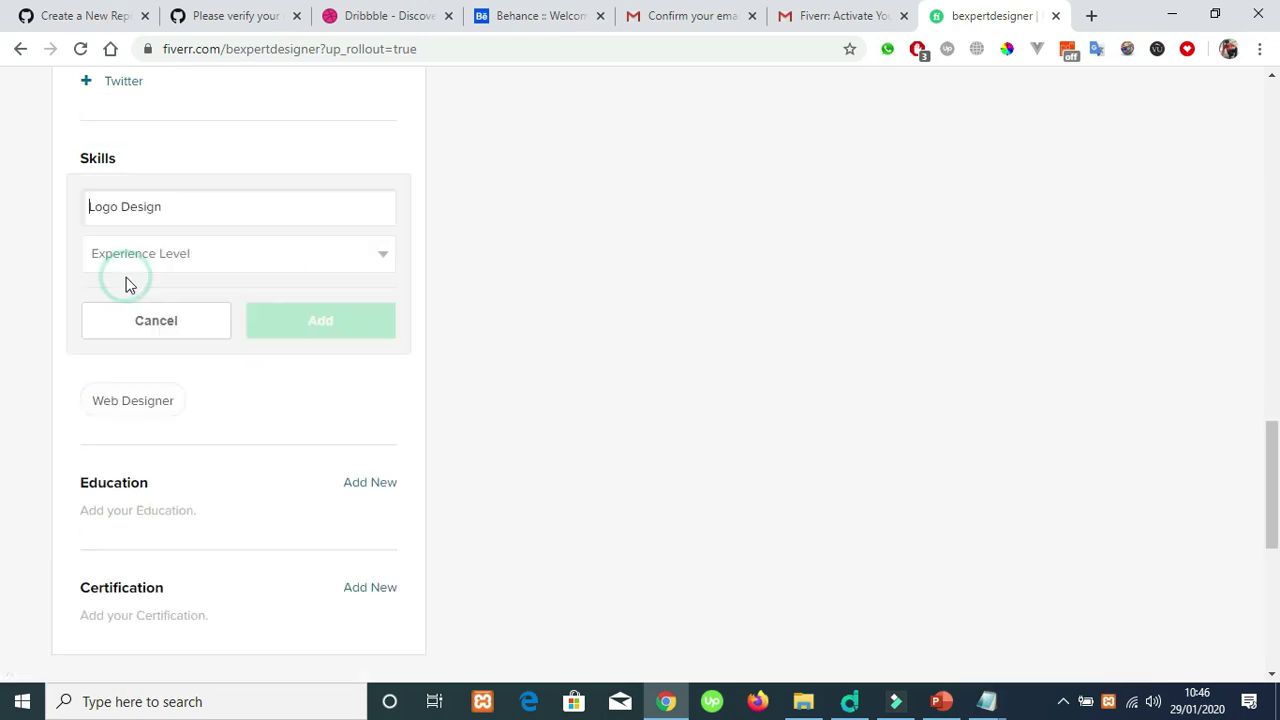
{"action": "left_click", "coordinate": [240, 255]}
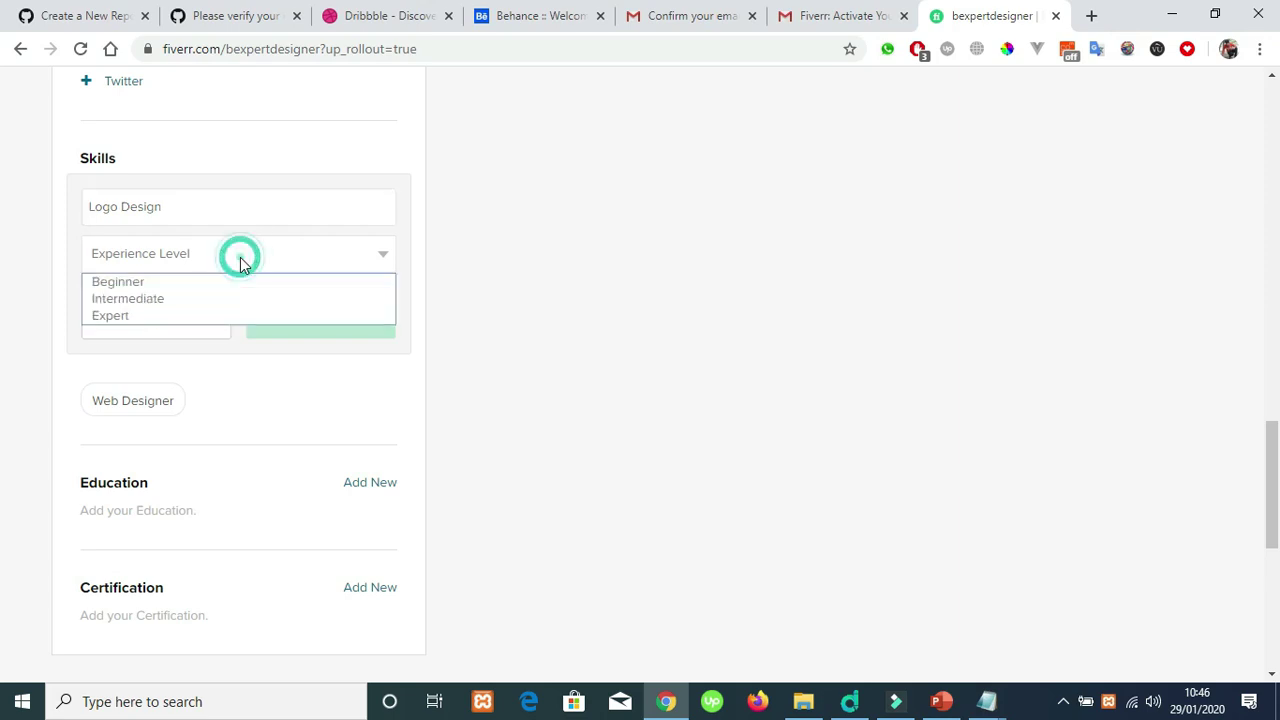
{"action": "left_click", "coordinate": [213, 318]}
{"action": "left_click", "coordinate": [322, 323]}
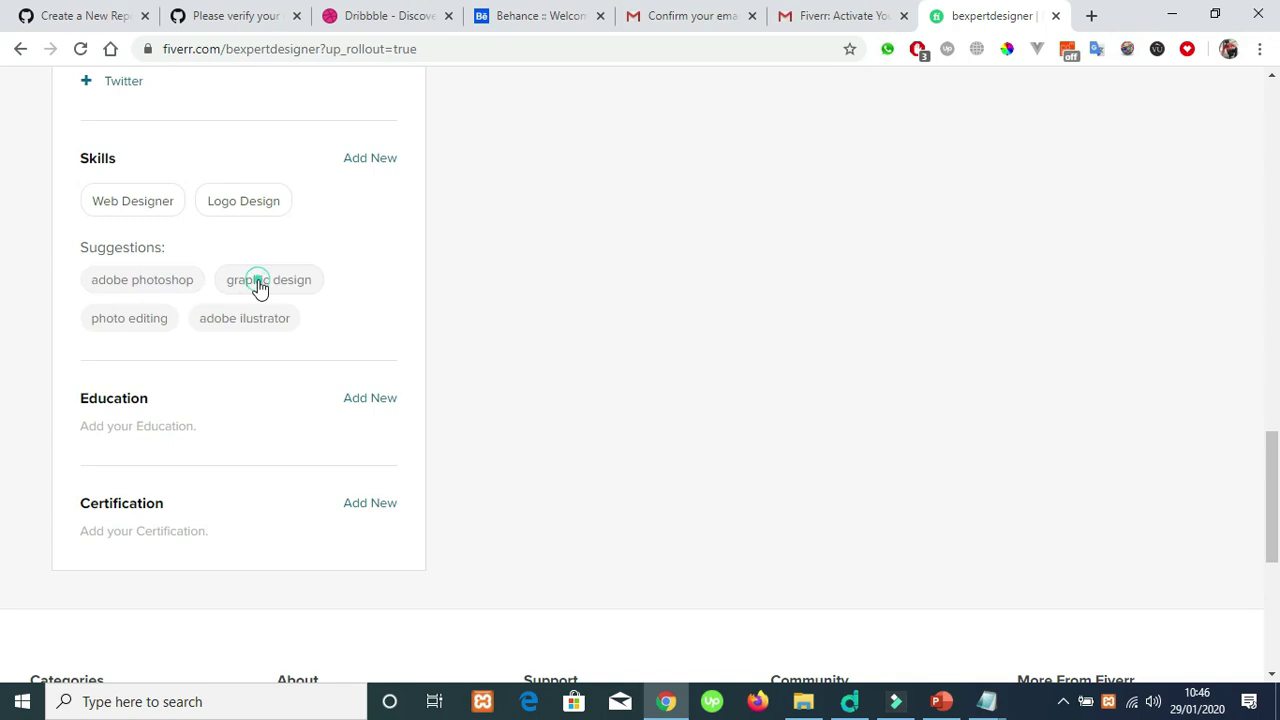
Add the suggested skill Graphic Design with the experience level Expert
{"action": "left_click", "coordinate": [257, 288]}
{"action": "left_click", "coordinate": [286, 258]}
{"action": "left_click", "coordinate": [219, 313]}
{"action": "left_click", "coordinate": [322, 320]}
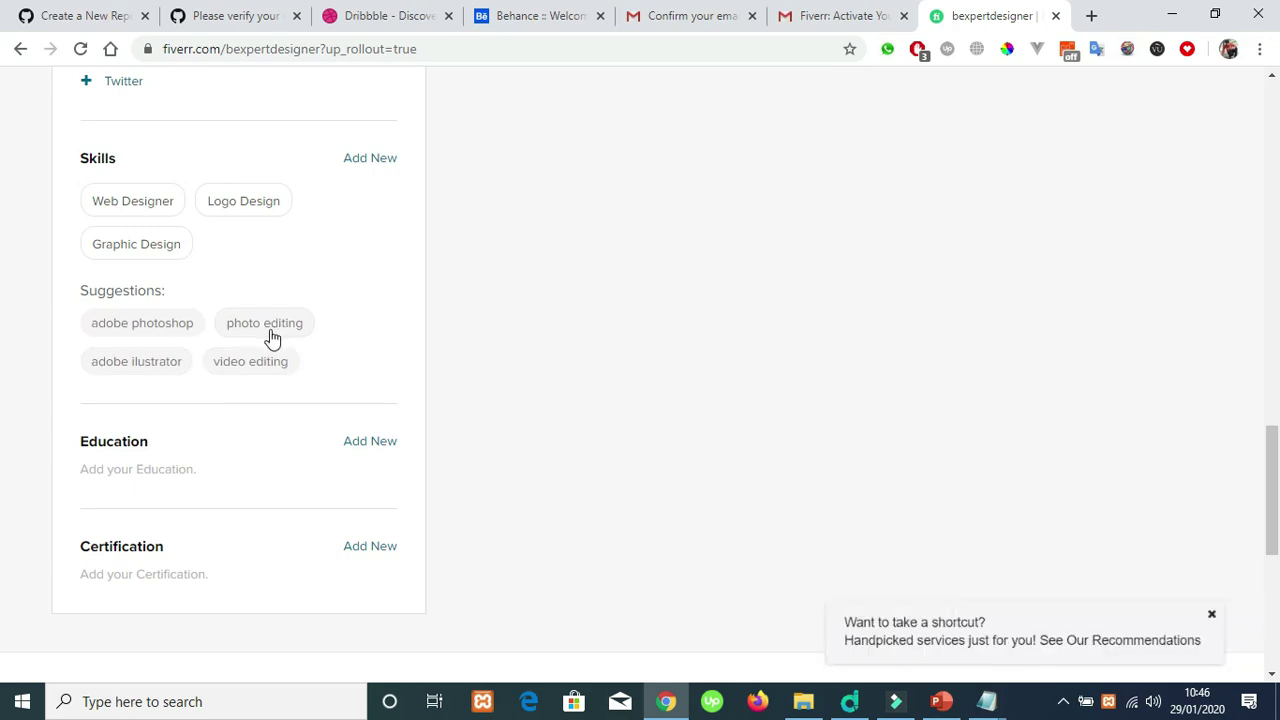
Add the suggested skill Adobe Photoshop with the experience level Expert
{"action": "left_click", "coordinate": [143, 328]}
{"action": "left_click", "coordinate": [207, 256]}
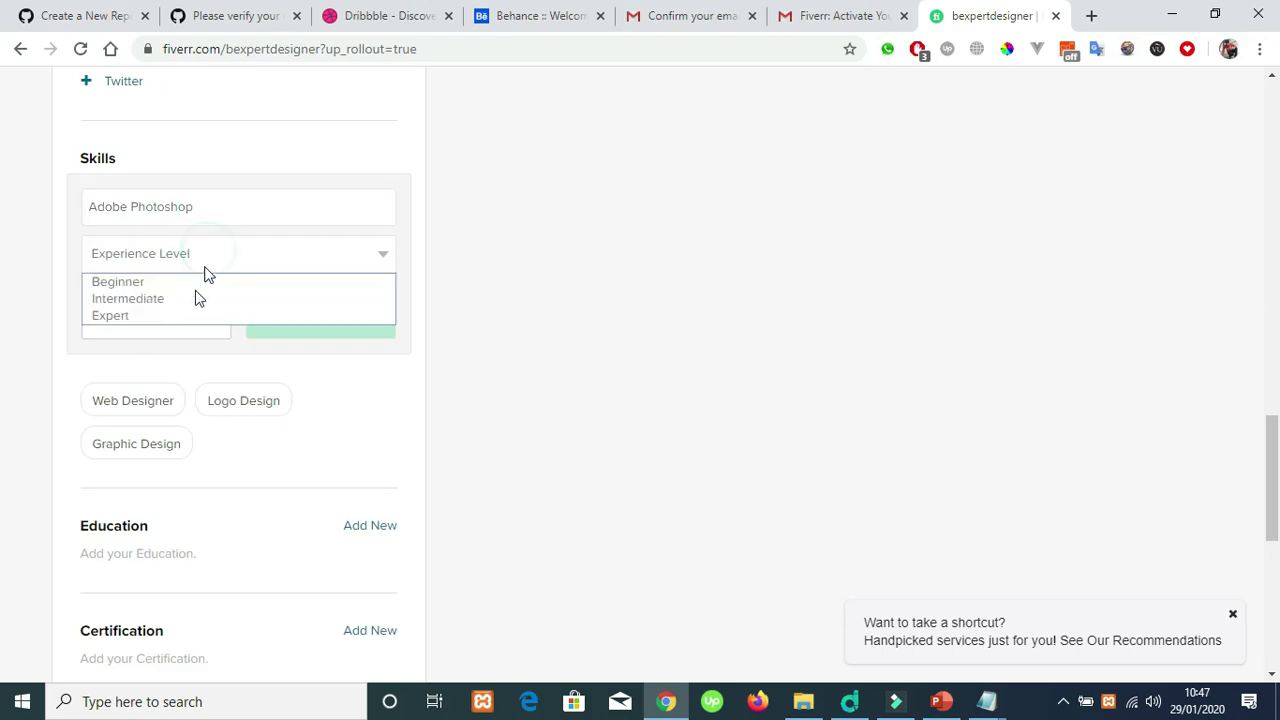
{"action": "left_click", "coordinate": [189, 315]}
{"action": "left_click", "coordinate": [296, 318]}
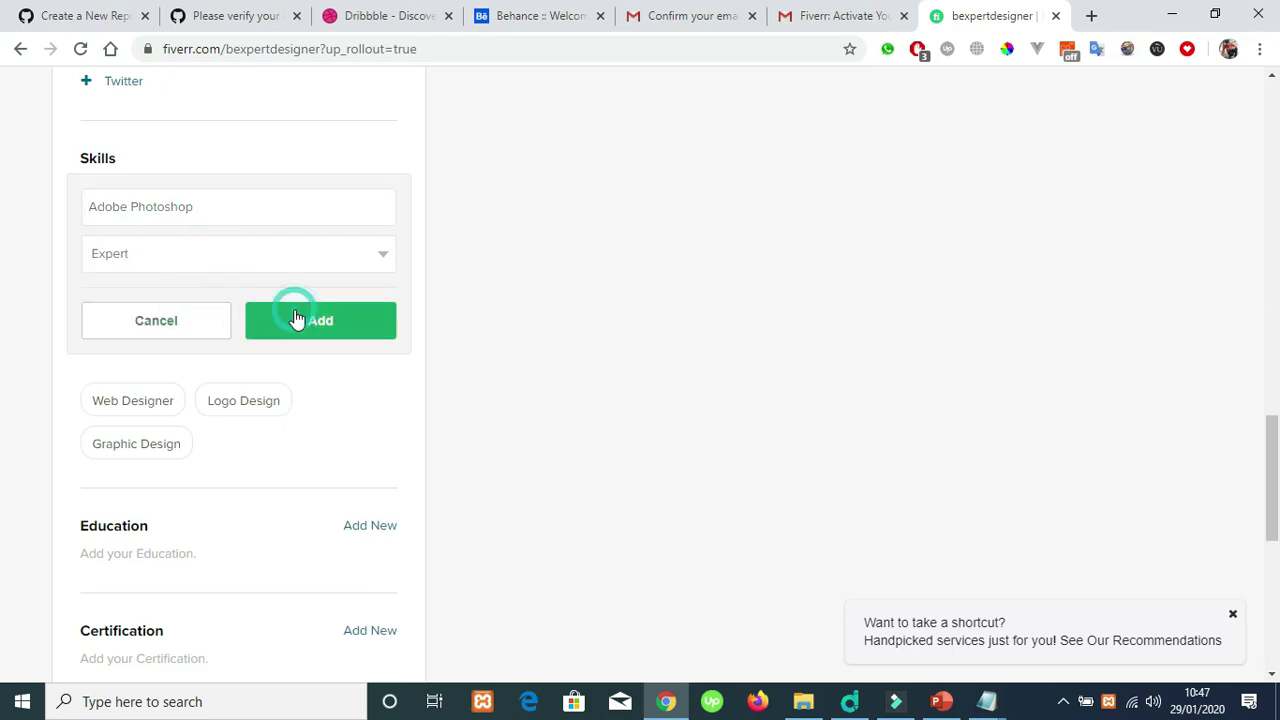
Add Coreldraw as a profile skill with the experience level Expert
{"action": "left_click", "coordinate": [368, 158]}
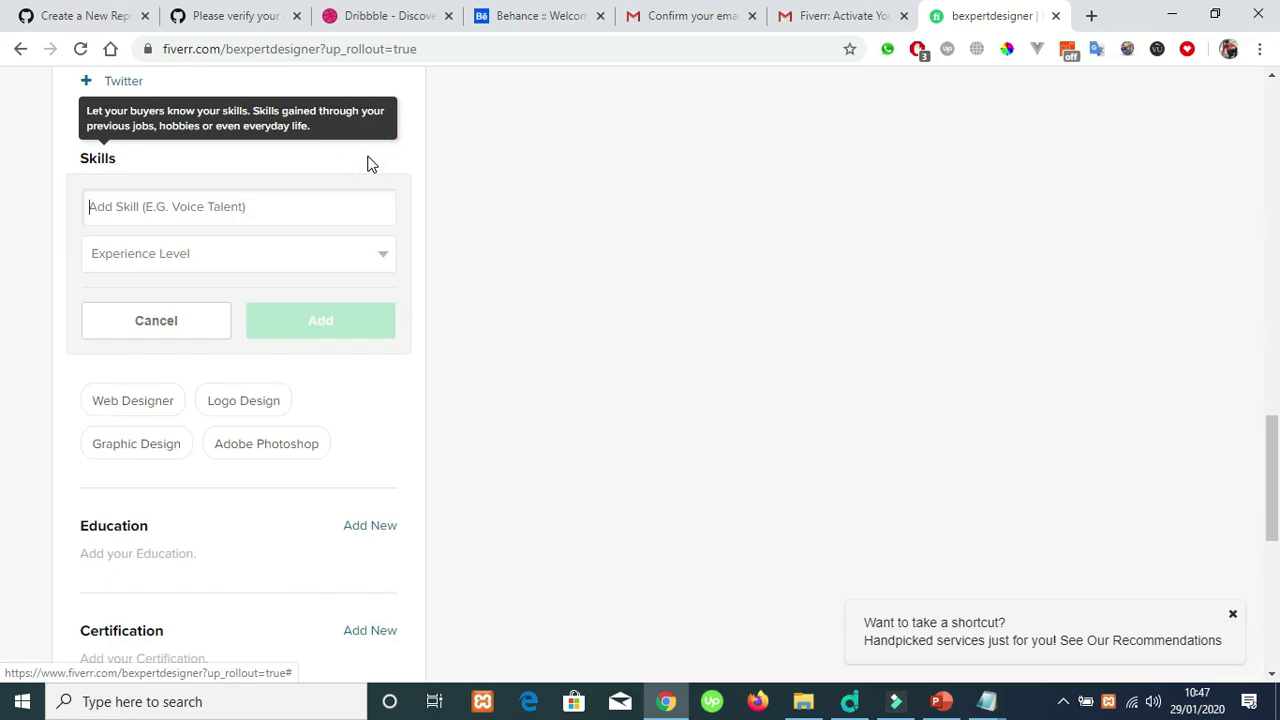
{"action": "type", "text": "Corel"}
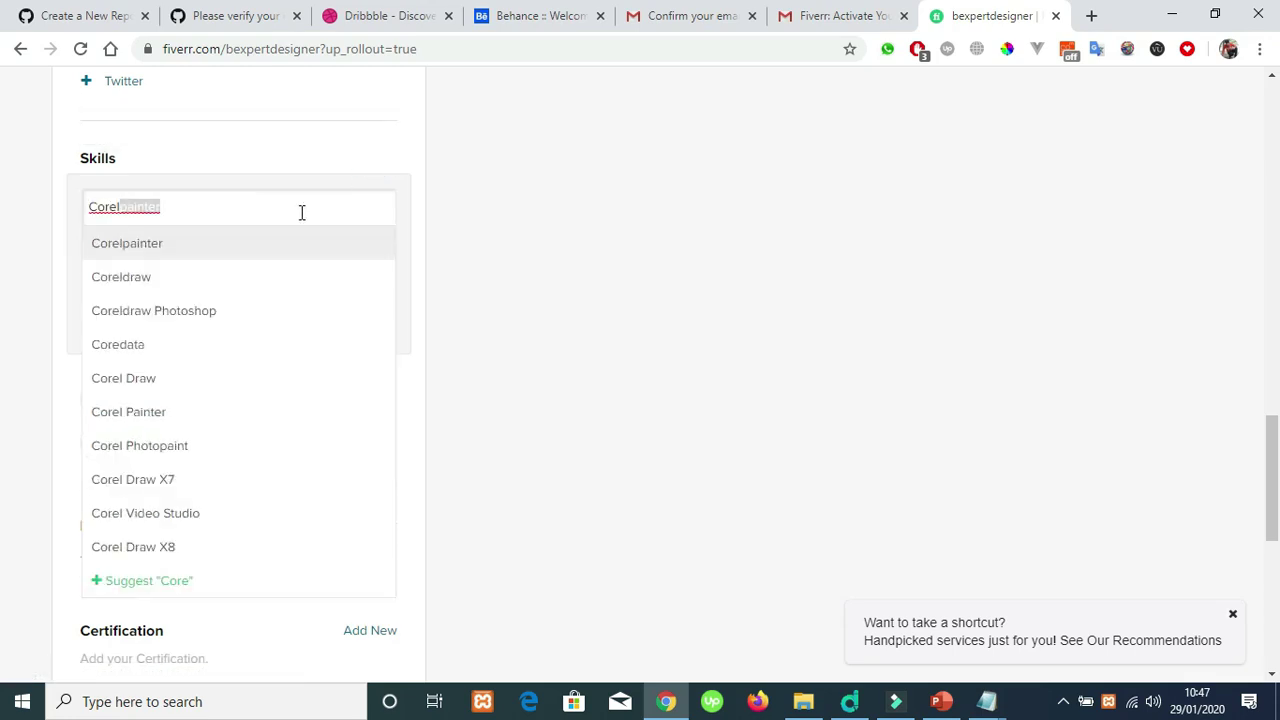
{"action": "left_click", "coordinate": [197, 281]}
{"action": "left_click", "coordinate": [223, 267]}
{"action": "left_click", "coordinate": [213, 316]}
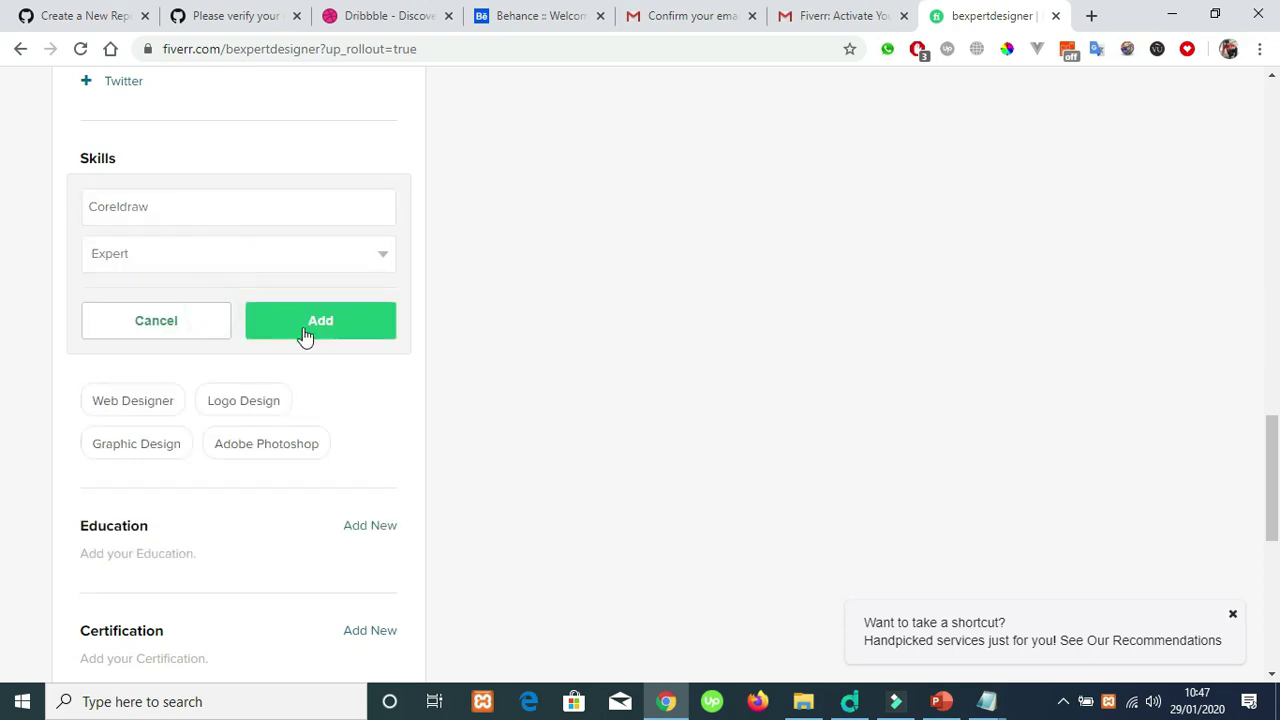
{"action": "left_click", "coordinate": [309, 336]}
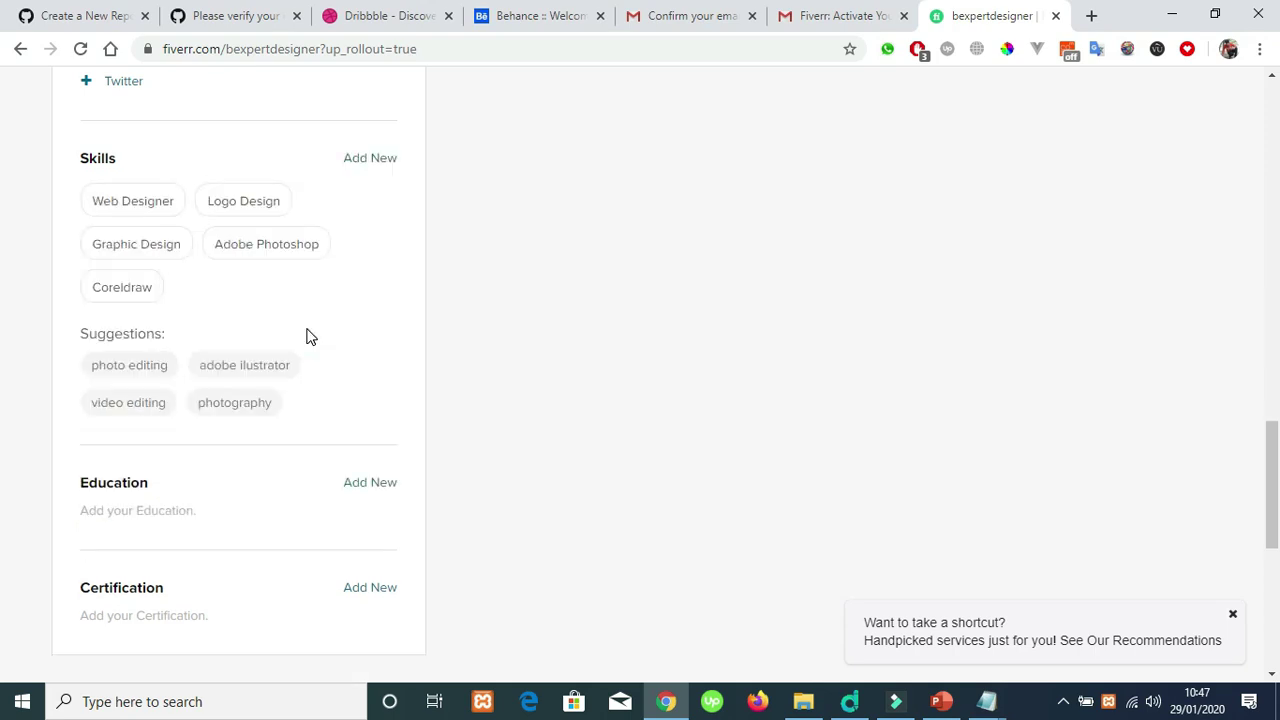
Start a new skill entry and choose Wordpresss from the matching skill names
{"action": "left_click", "coordinate": [388, 165]}
{"action": "type", "text": "W"}
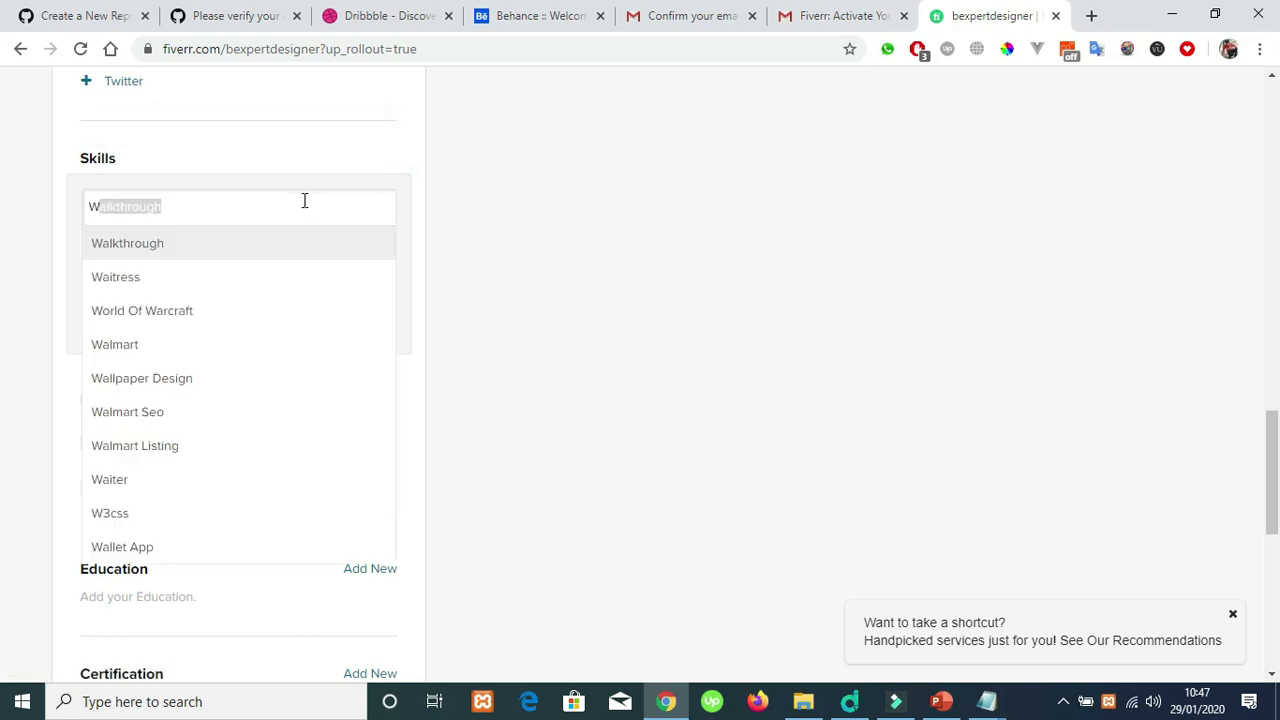
{"action": "type", "text": "ord"}
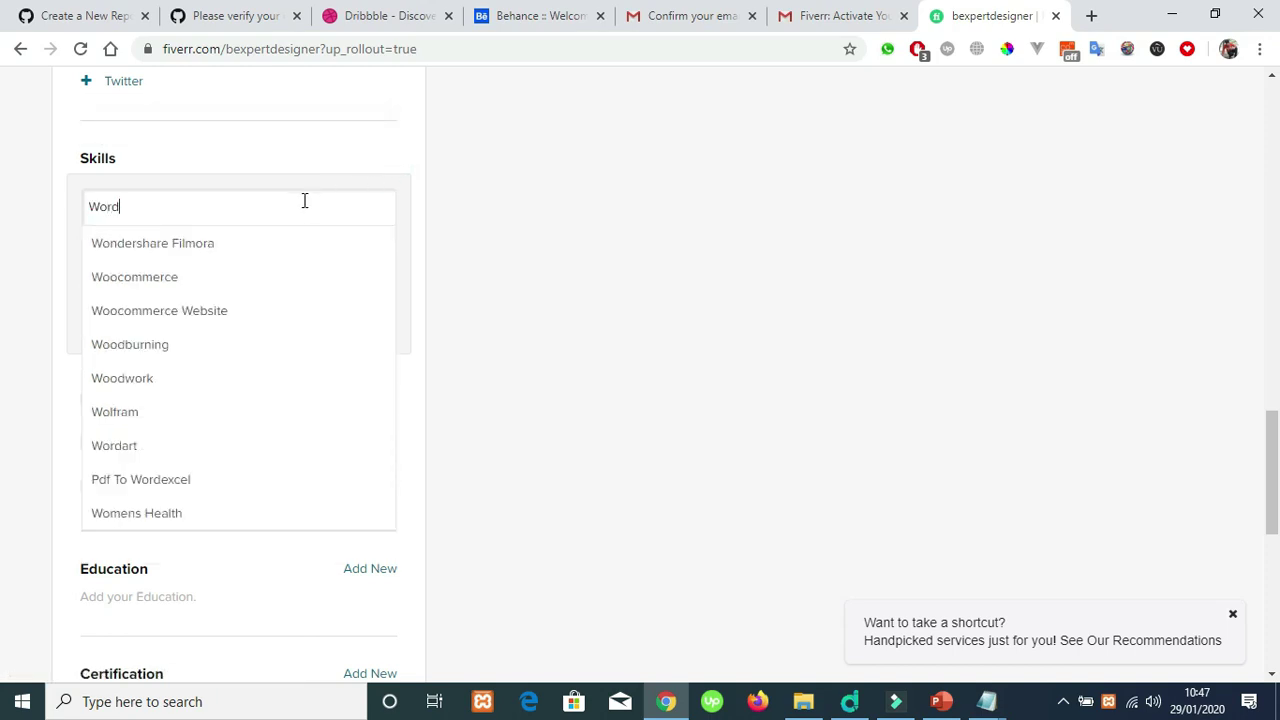
{"action": "type", "text": "press"}
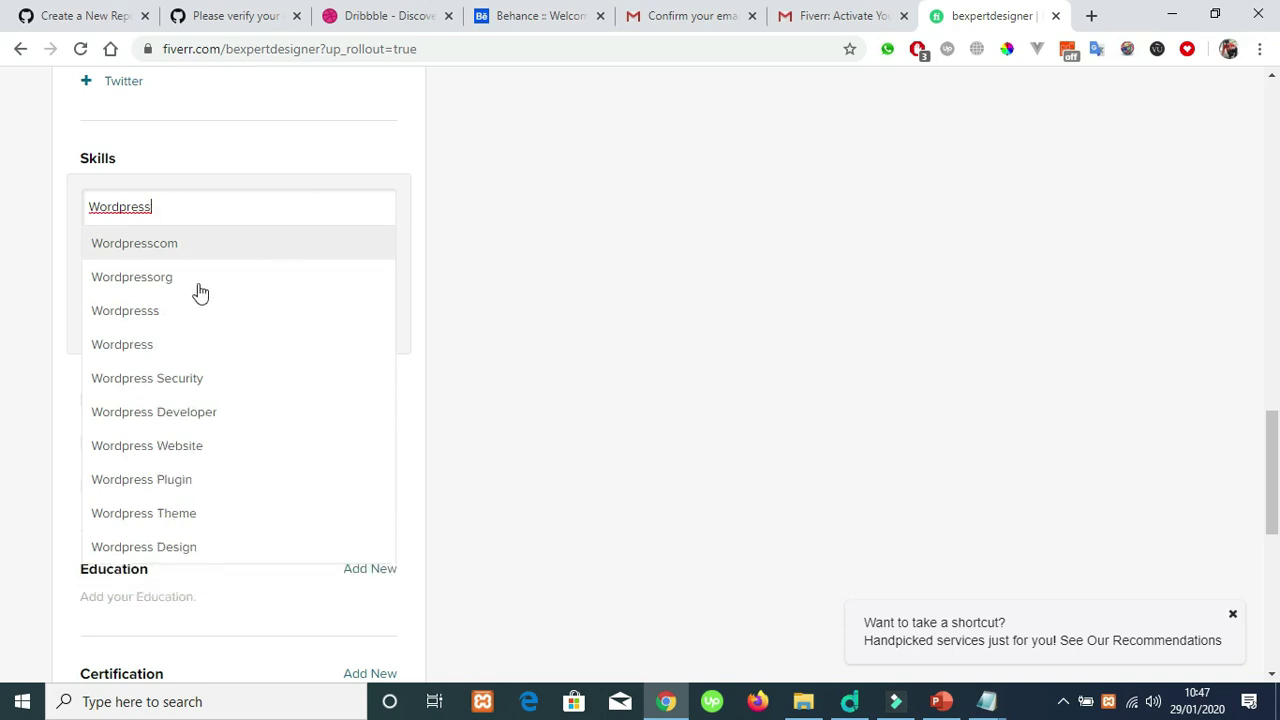
{"action": "left_click", "coordinate": [166, 310]}
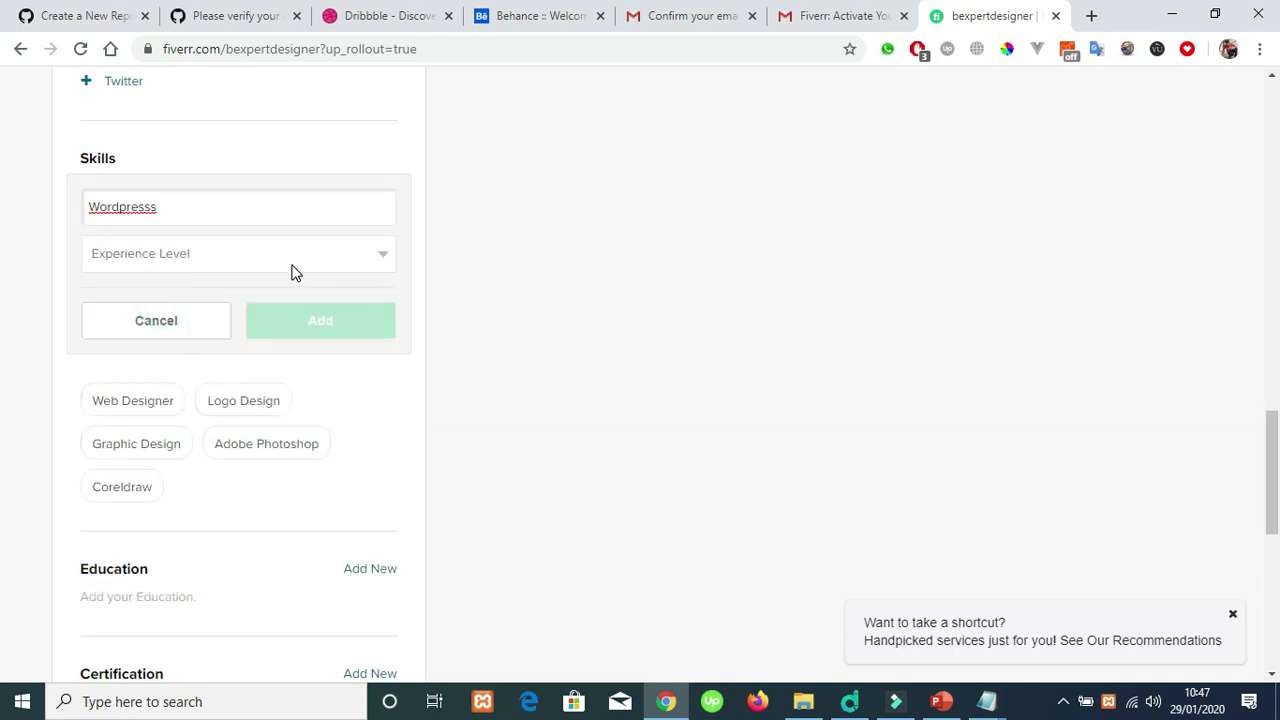
{"action": "left_click", "coordinate": [288, 262]}
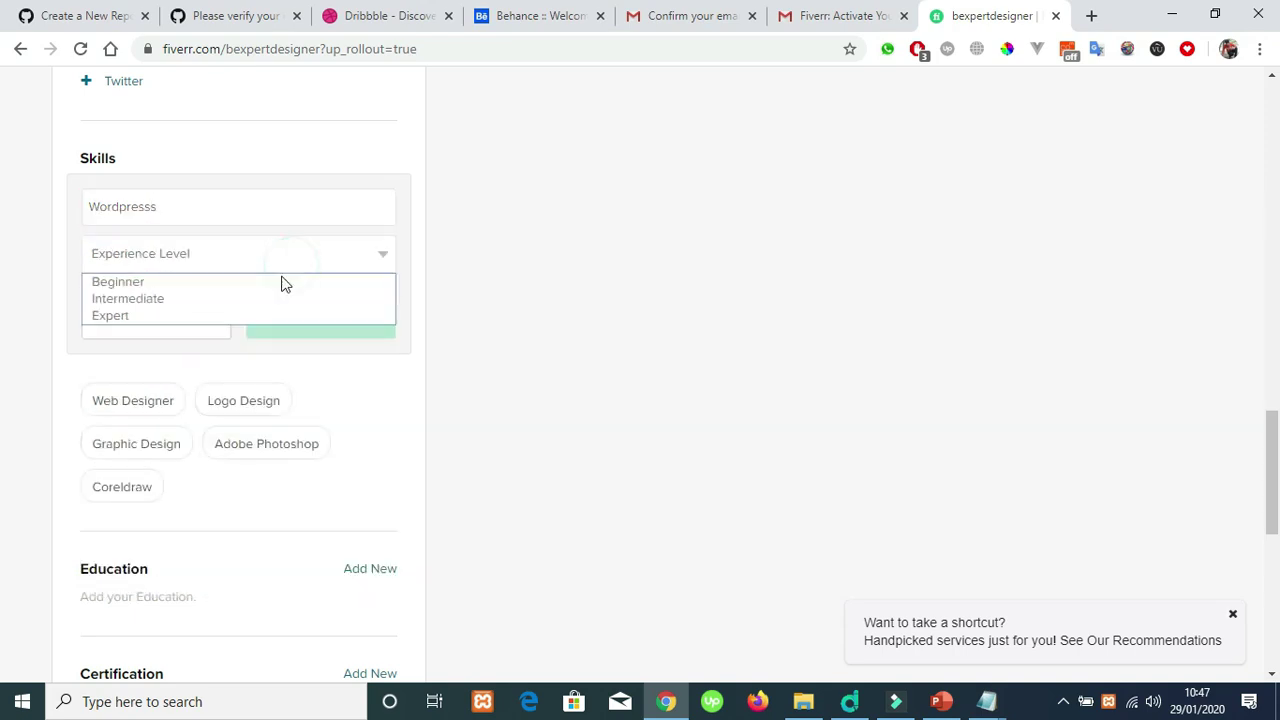
Change the skill name to Wordpress Designer and add it with the experience level Expert
{"action": "left_click", "coordinate": [220, 211]}
{"action": "type", "text": "Des"}
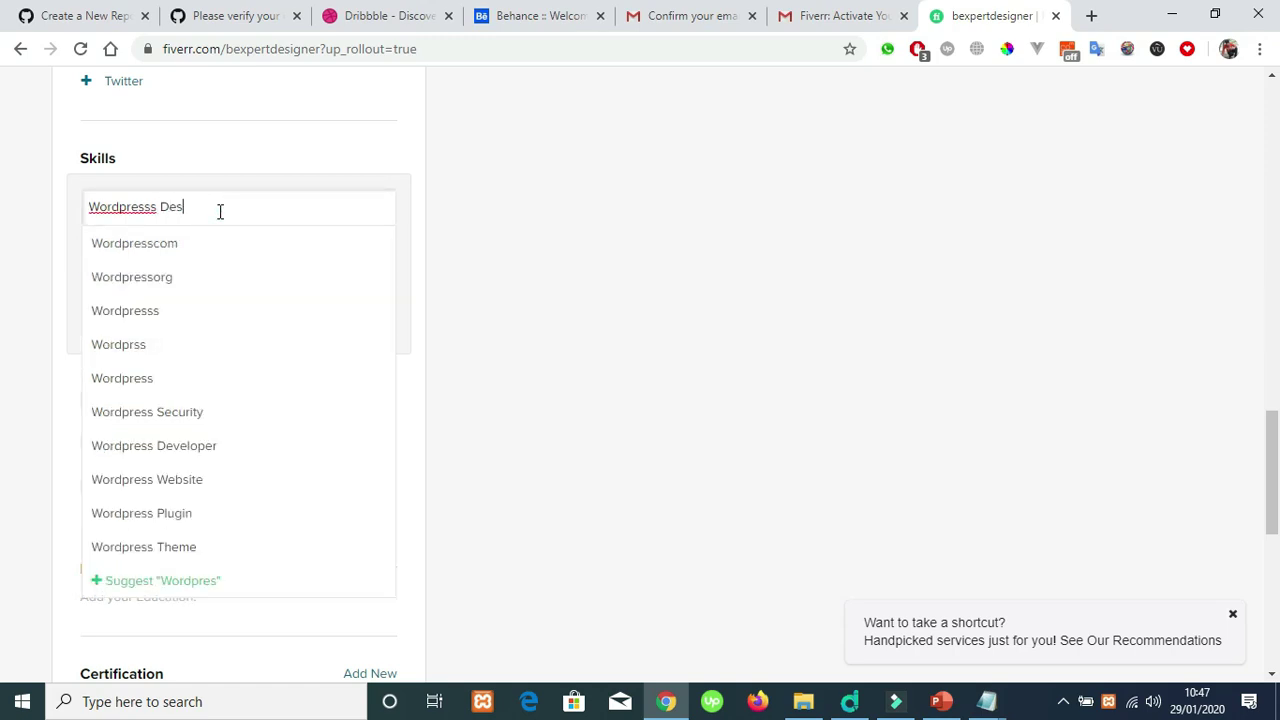
{"action": "key", "text": "BackSpace"}
{"action": "key", "text": "BackSpace"}
{"action": "key", "text": "BackSpace"}
{"action": "key", "text": "BackSpace"}
{"action": "key", "text": "BackSpace"}
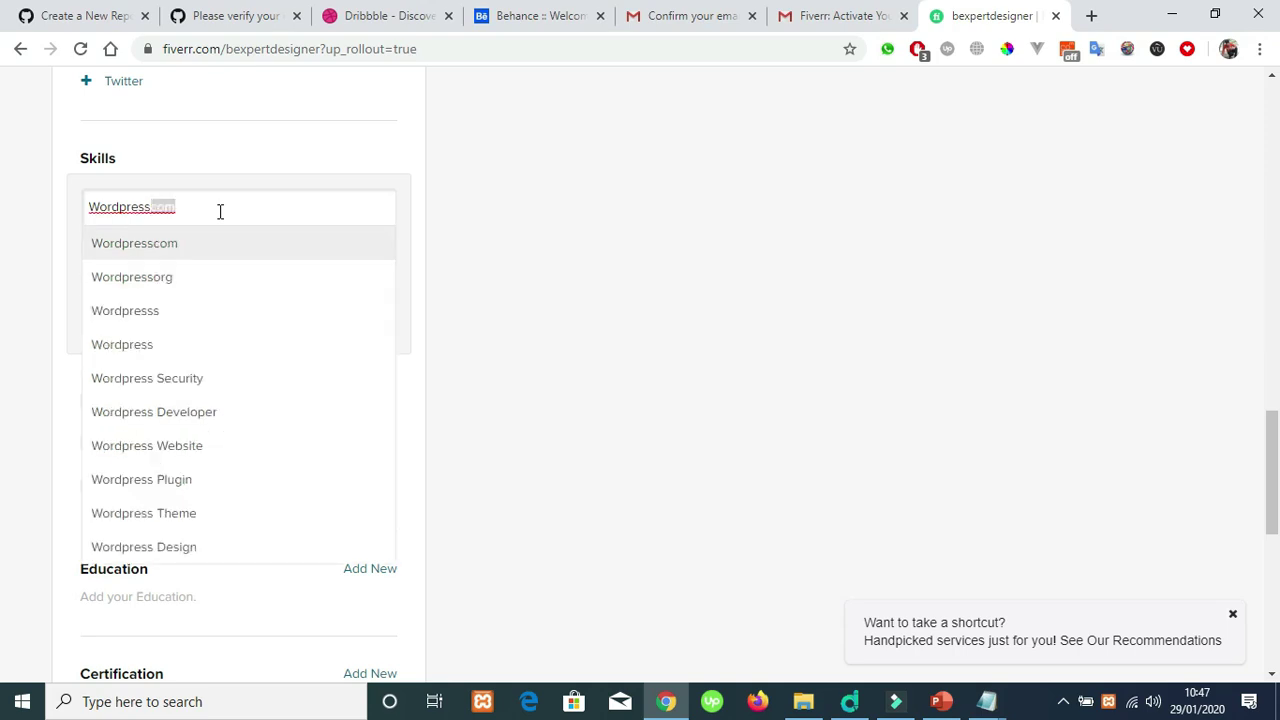
{"action": "type", "text": "D"}
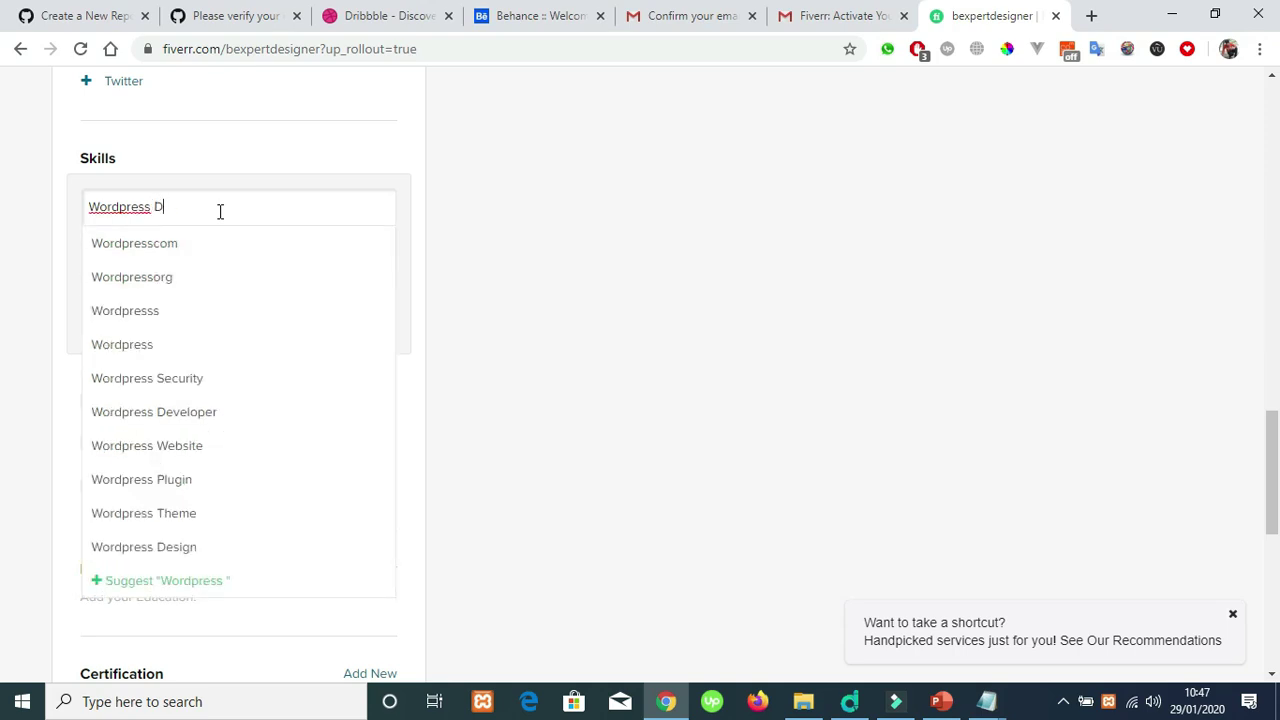
{"action": "type", "text": "esign"}
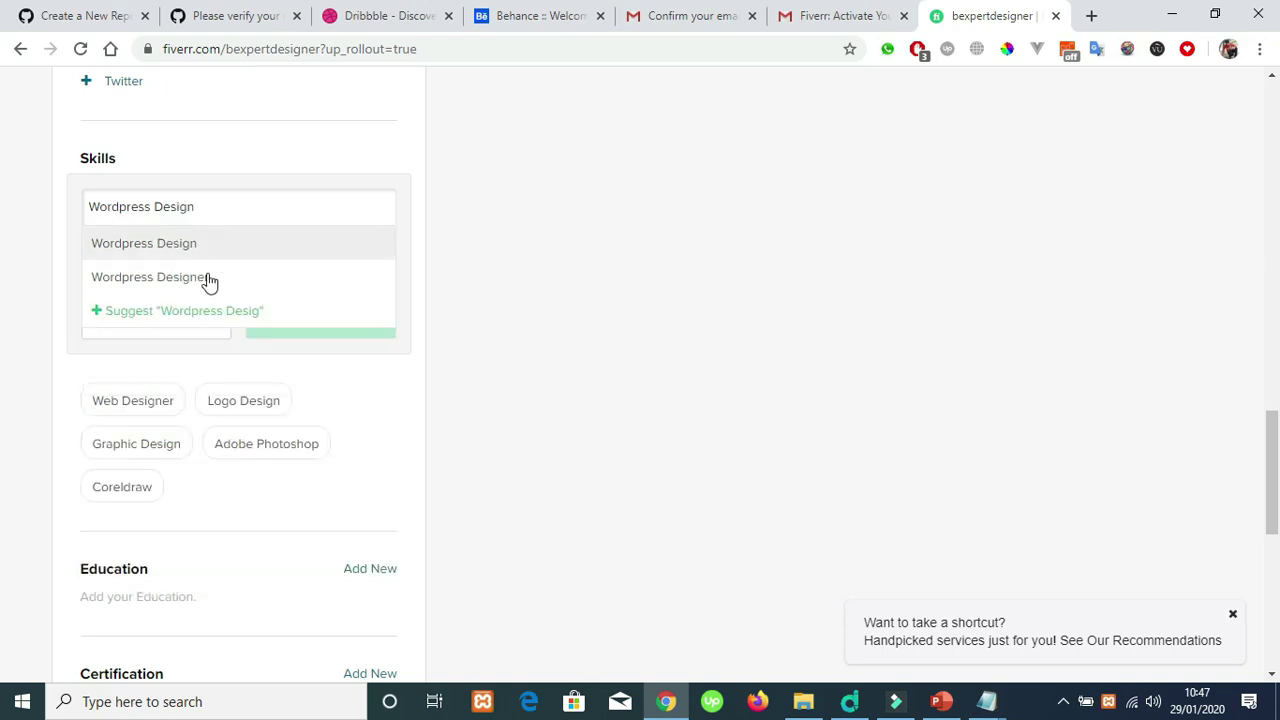
{"action": "left_click", "coordinate": [221, 279]}
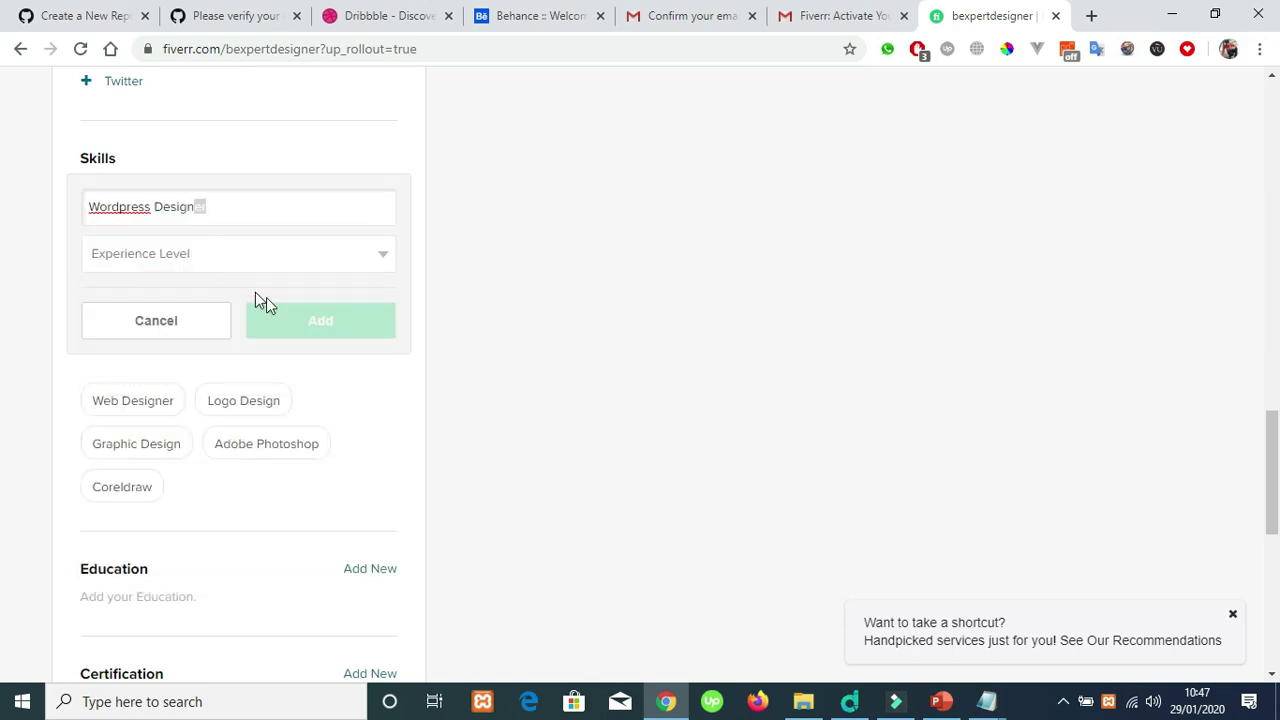
{"action": "left_click", "coordinate": [315, 254]}
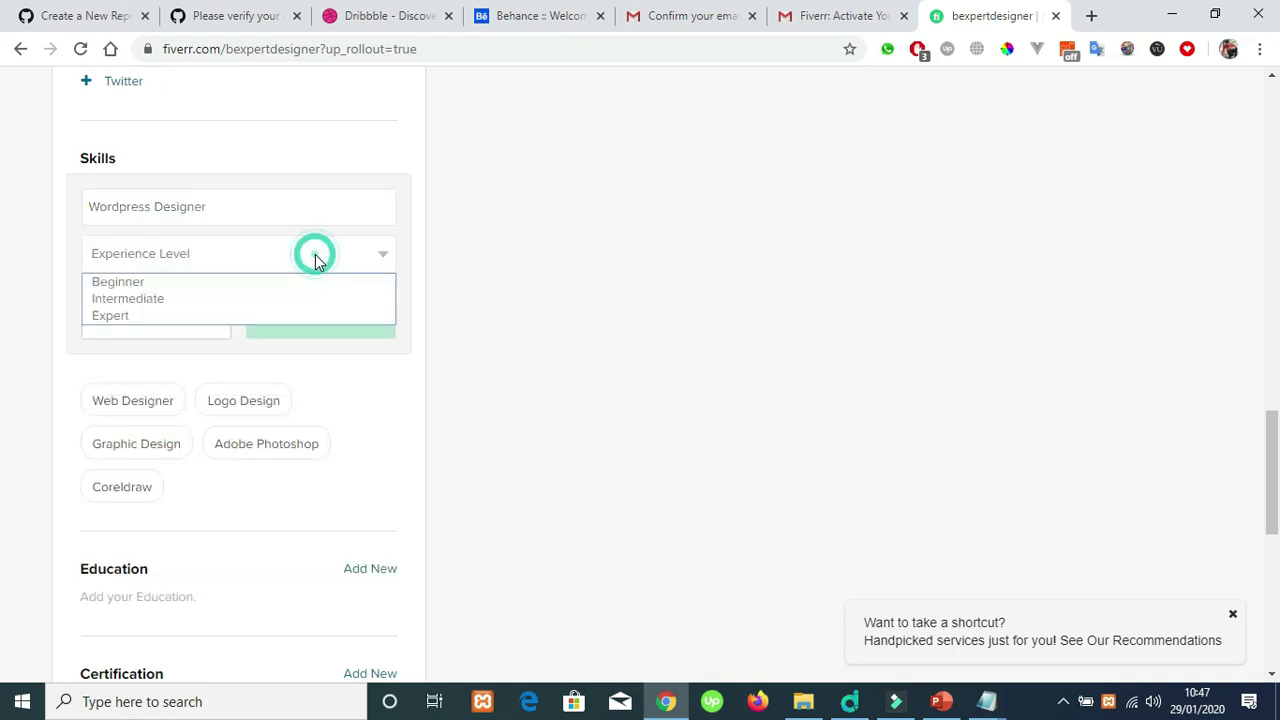
{"action": "left_click", "coordinate": [308, 316]}
{"action": "left_click", "coordinate": [306, 323]}
{"action": "left_click", "coordinate": [330, 323]}
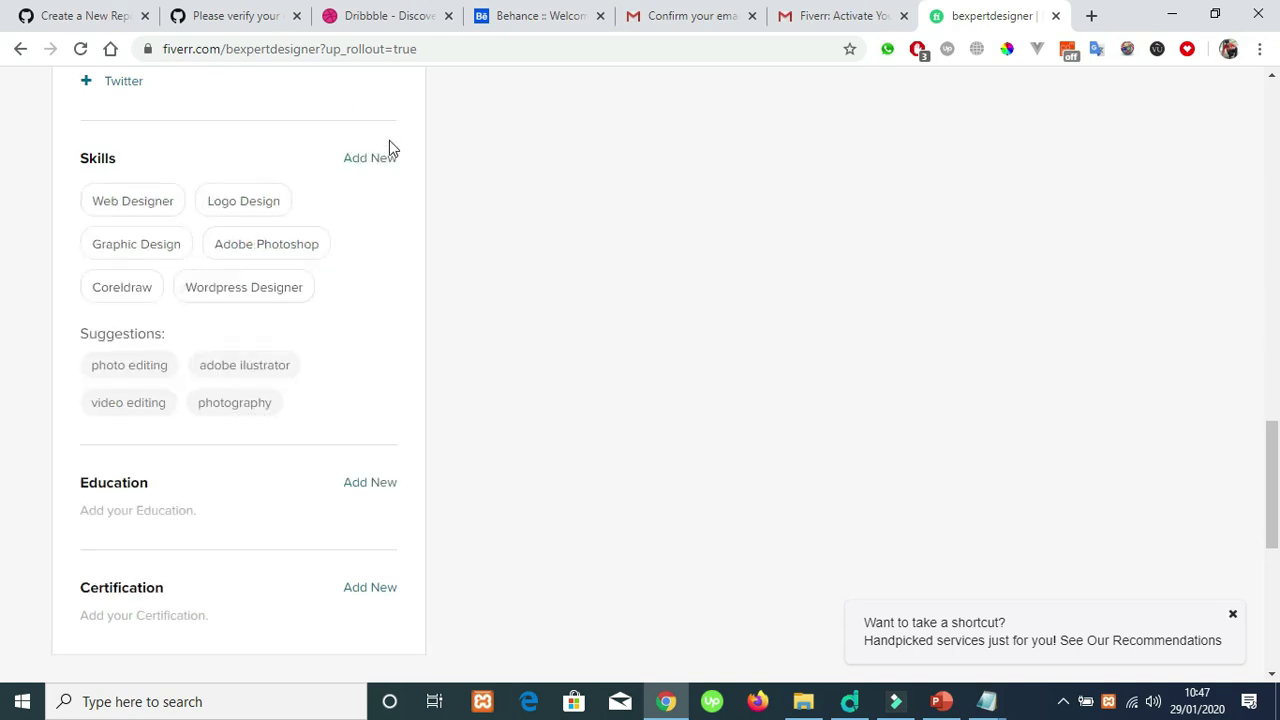
Add the suggested skill Adobe Ilustrator with the experience level Expert
{"action": "left_click", "coordinate": [257, 368]}
{"action": "left_click", "coordinate": [320, 252]}
{"action": "left_click", "coordinate": [296, 316]}
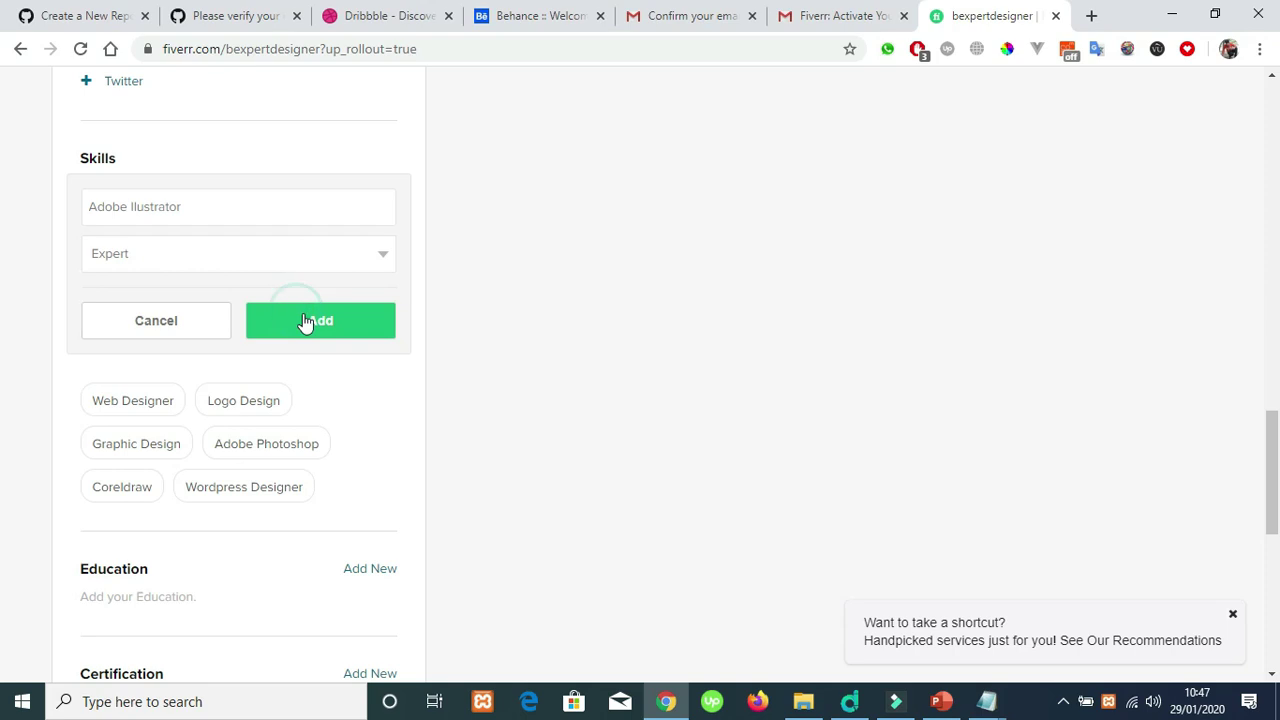
{"action": "left_click", "coordinate": [331, 321]}
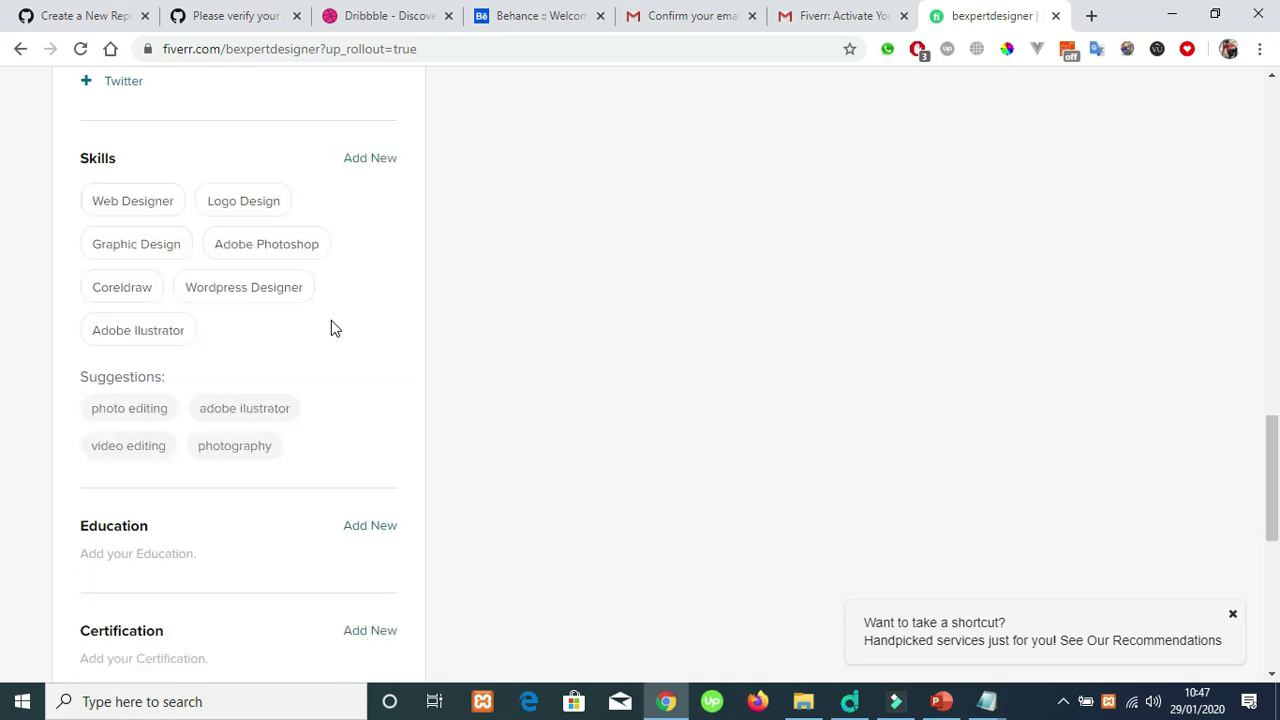
Add Bookcover Design as a profile skill with the experience level Expert
{"action": "left_click", "coordinate": [360, 161]}
{"action": "left_click", "coordinate": [305, 204]}
{"action": "type", "text": "Book"}
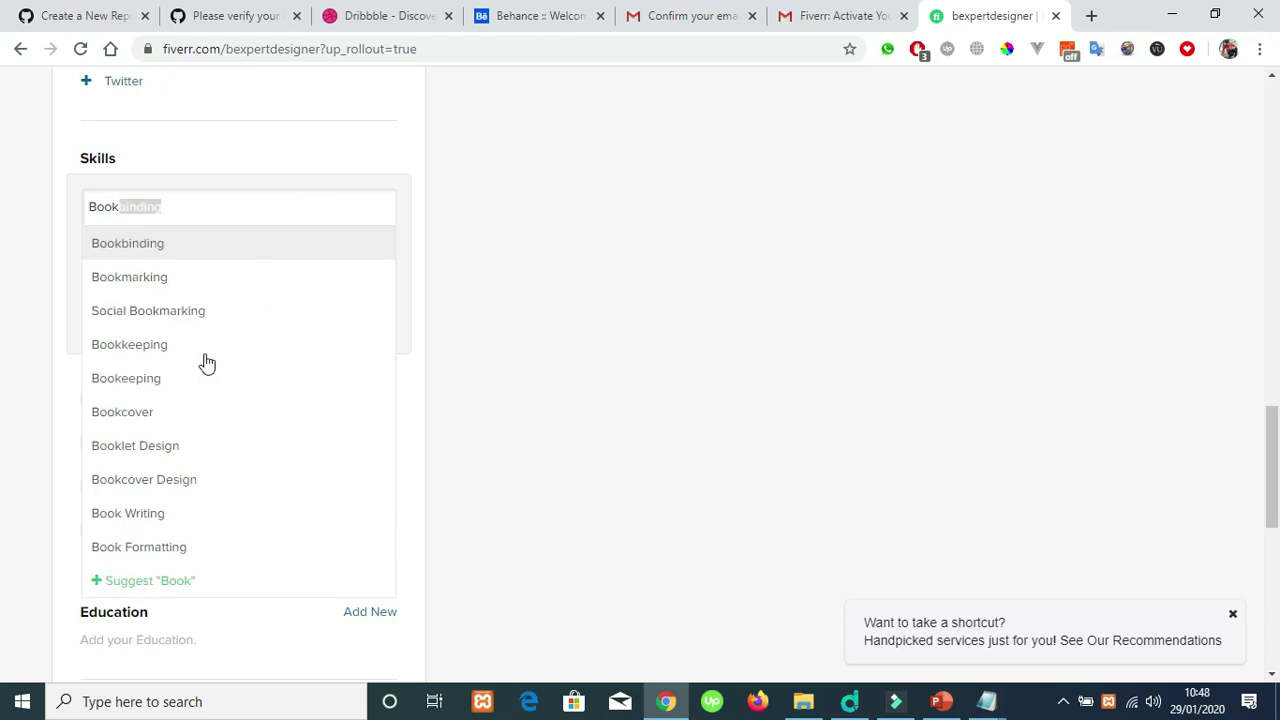
{"action": "left_click", "coordinate": [157, 479]}
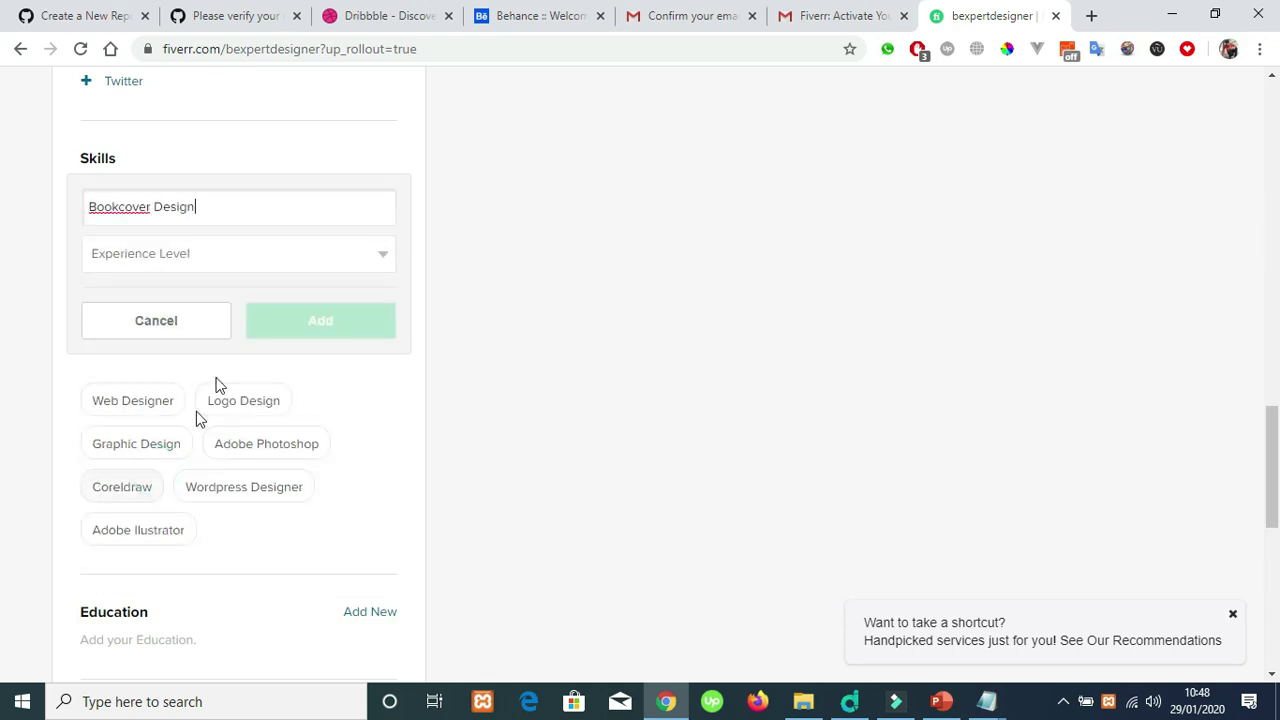
{"action": "left_click", "coordinate": [286, 251]}
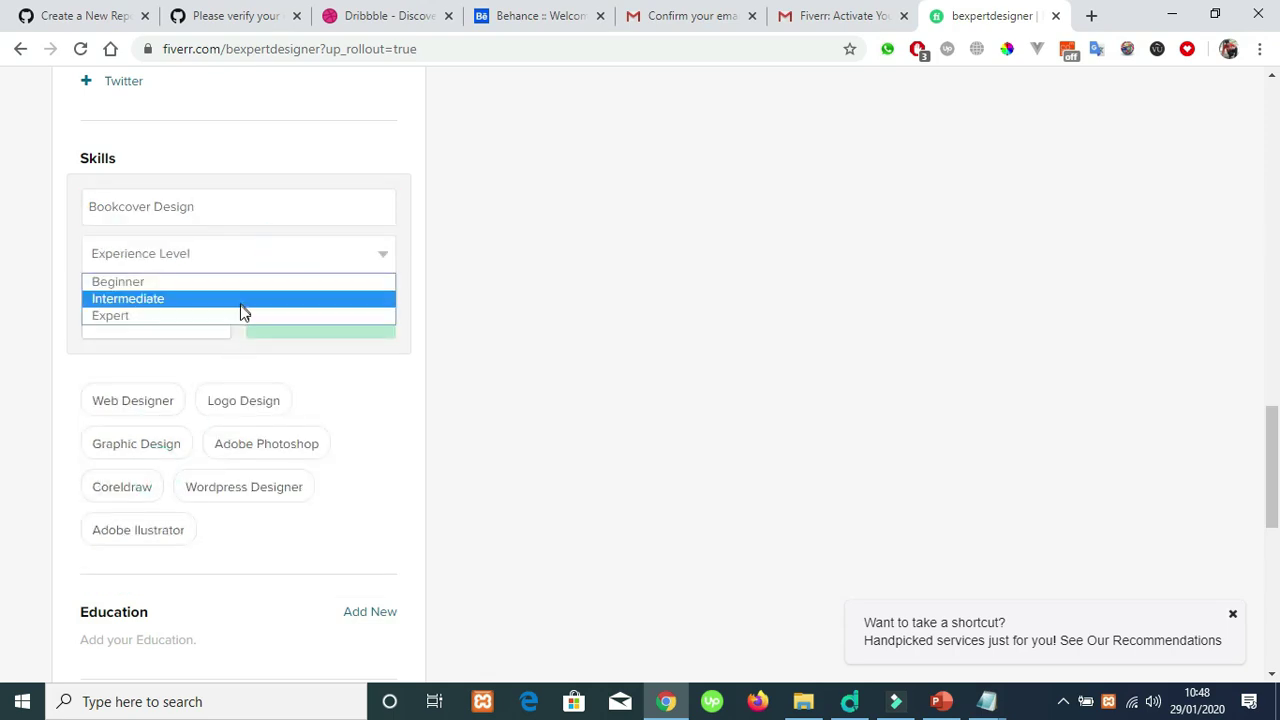
{"action": "left_click", "coordinate": [245, 316]}
{"action": "left_click", "coordinate": [292, 331]}
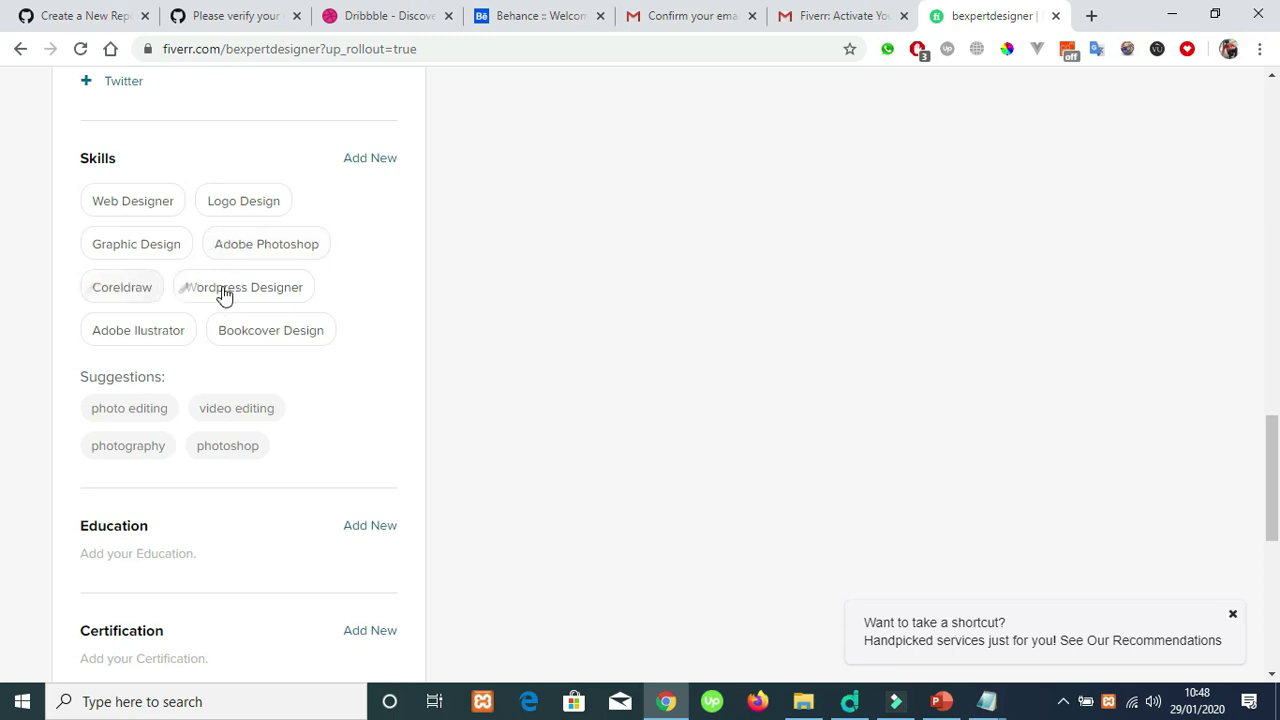
Add Psd Design as a profile skill with the experience level Expert
{"action": "left_click", "coordinate": [352, 158]}
{"action": "left_click", "coordinate": [330, 207]}
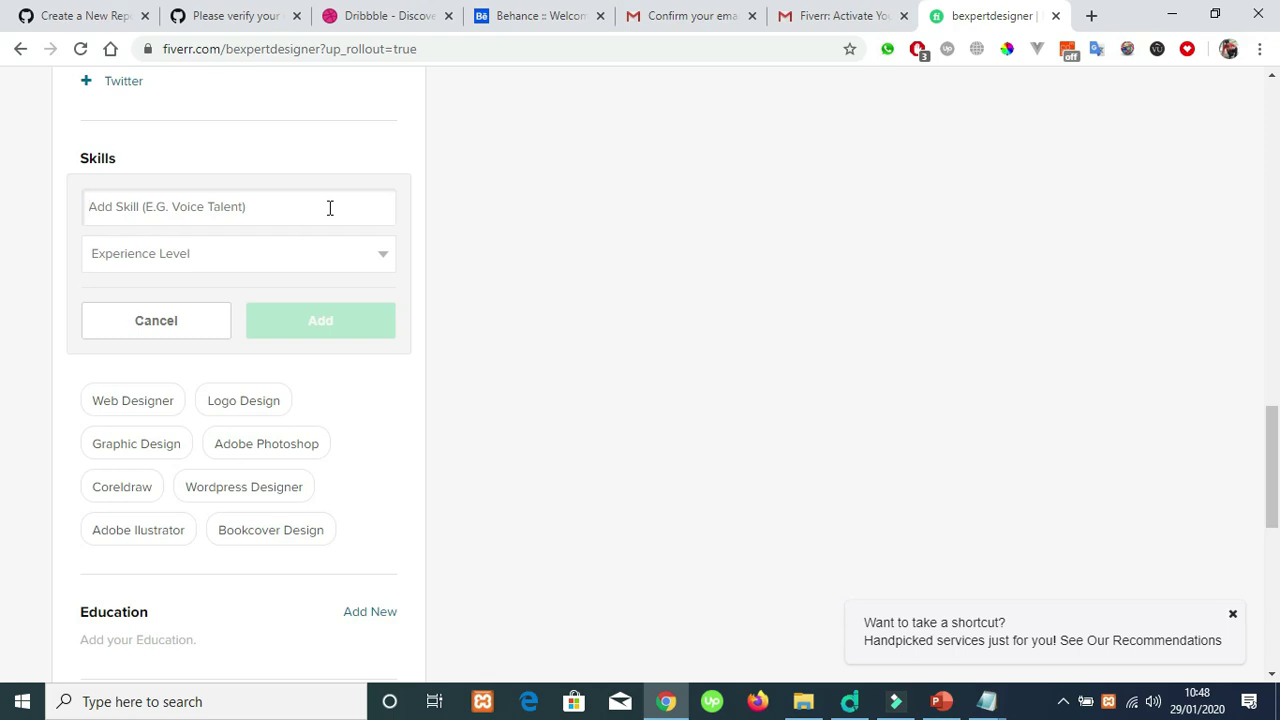
{"action": "type", "text": "Psd Des"}
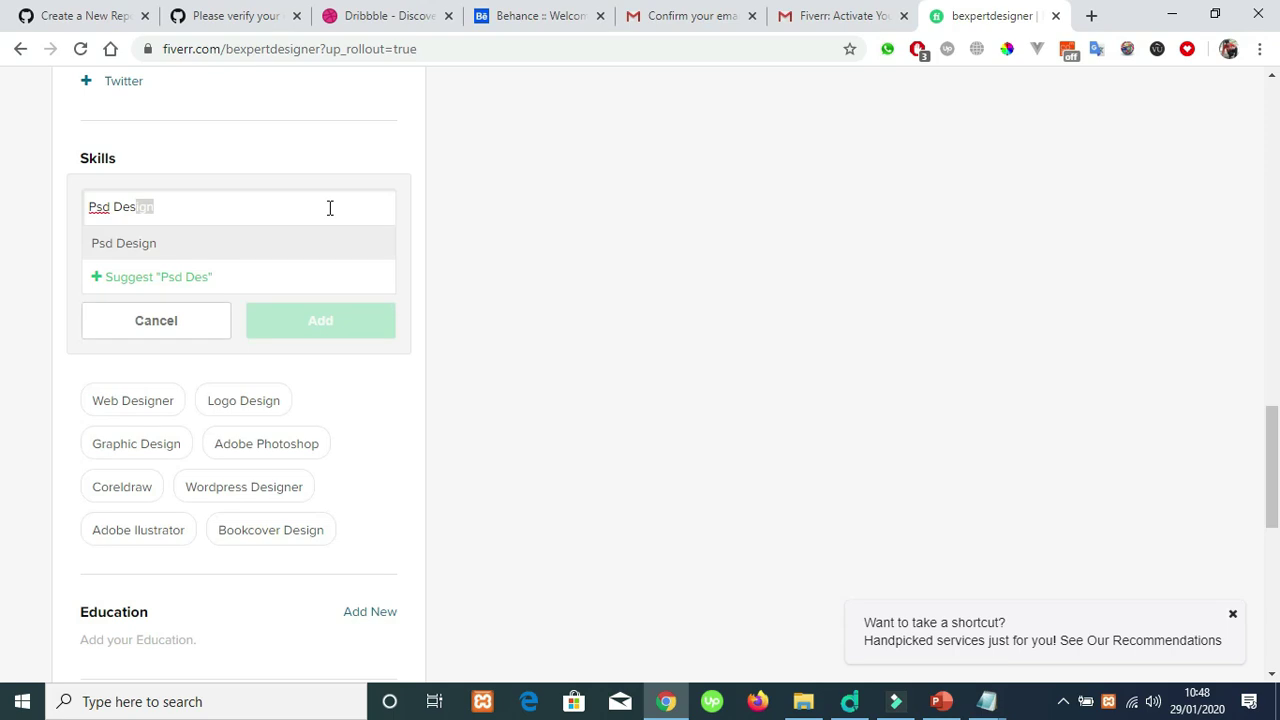
{"action": "key", "text": "BackSpace"}
{"action": "key", "text": "BackSpace"}
{"action": "key", "text": "BackSpace"}
{"action": "key", "text": "BackSpace"}
{"action": "key", "text": "BackSpace"}
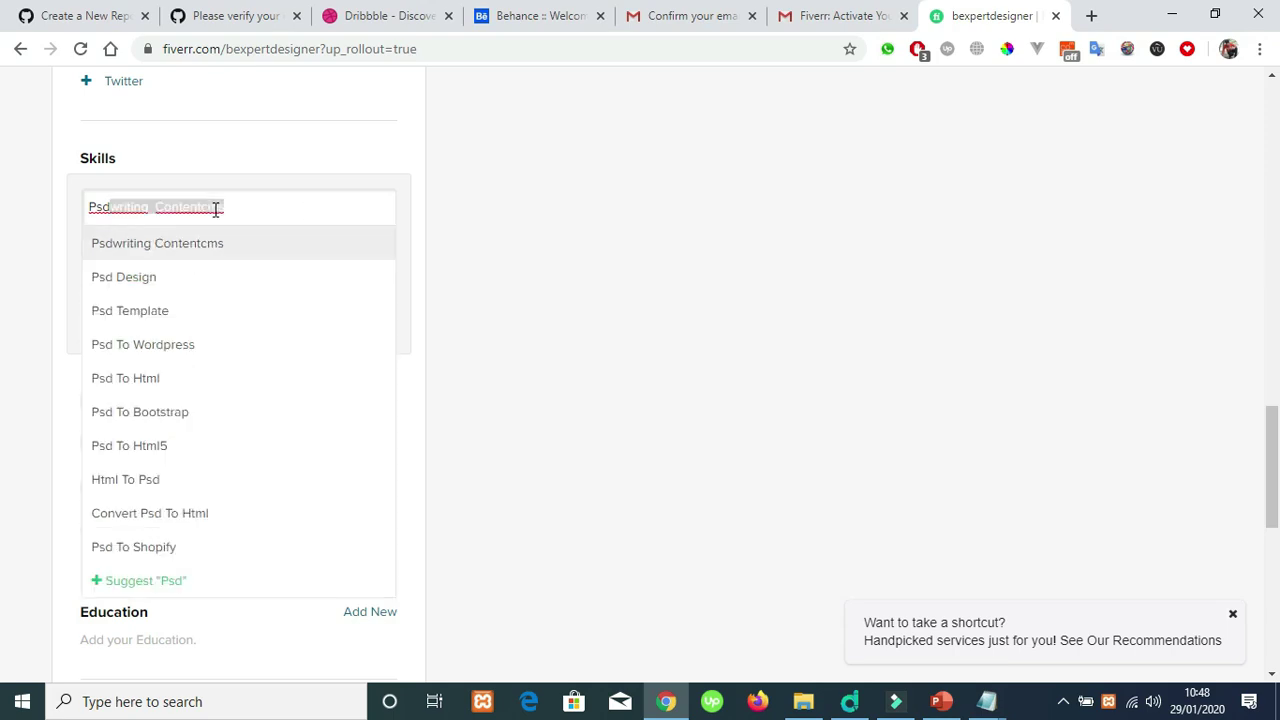
{"action": "key", "text": "BackSpace"}
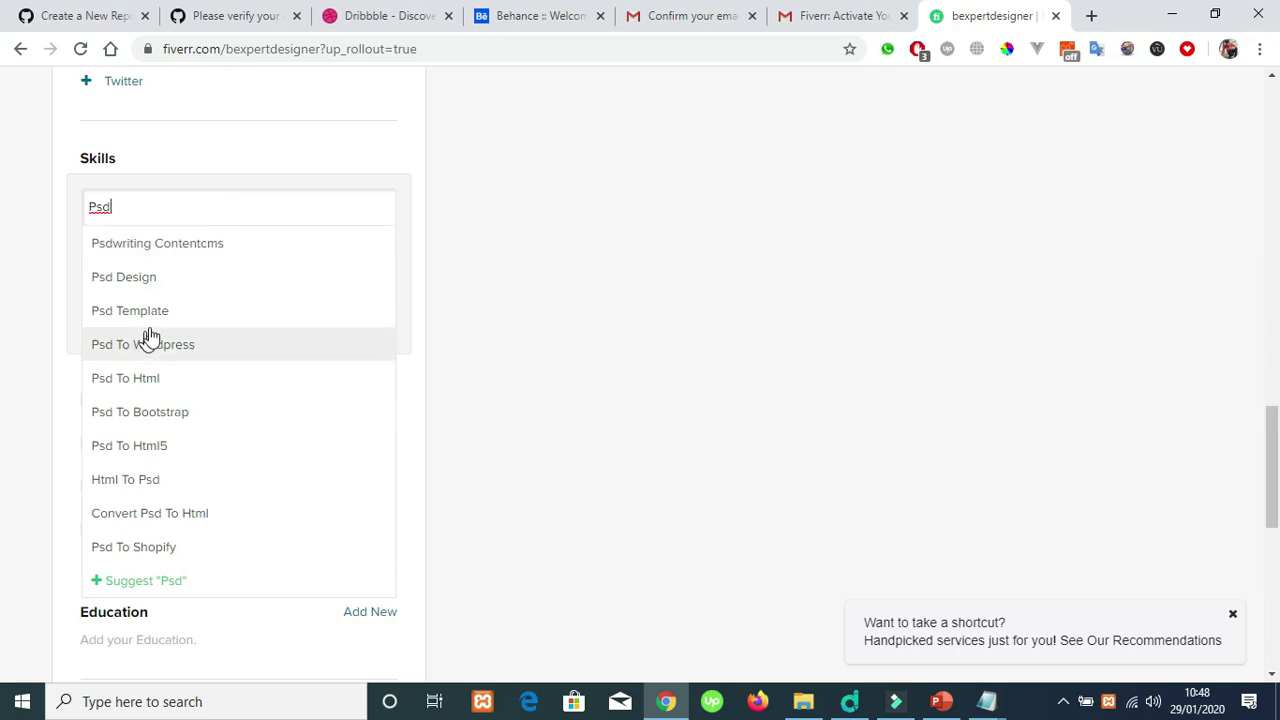
{"action": "left_click", "coordinate": [176, 293]}
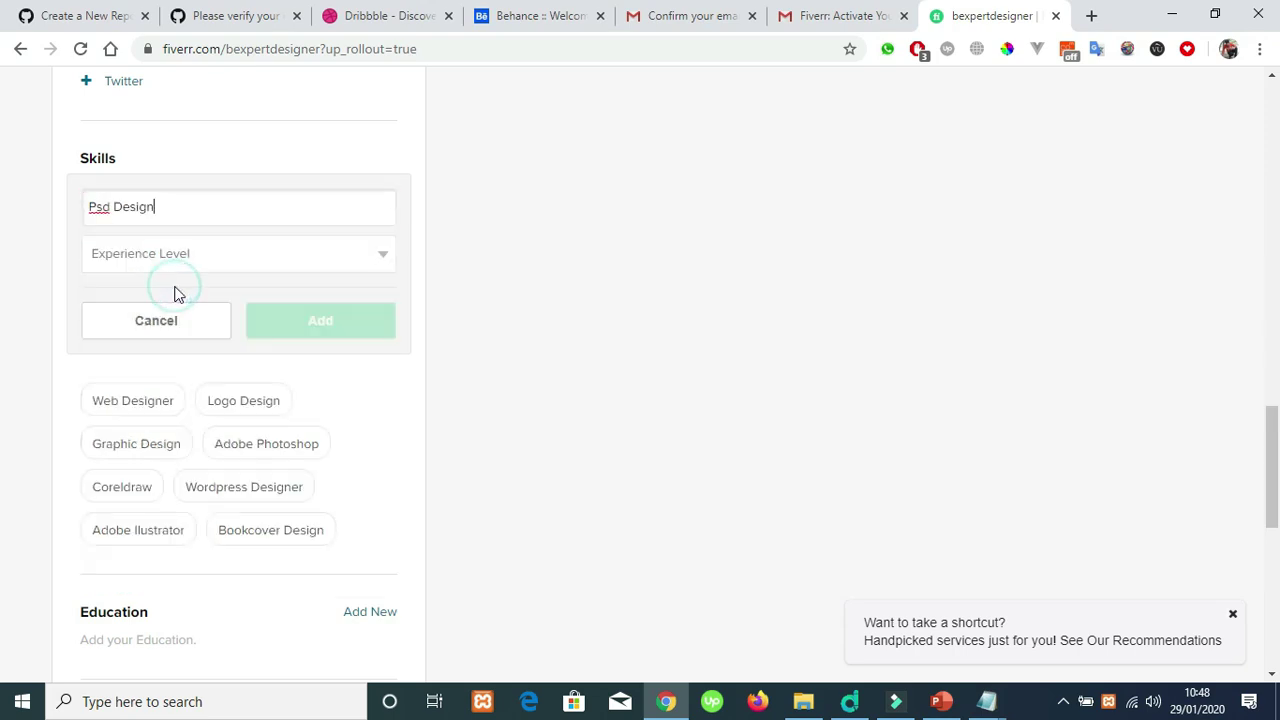
{"action": "left_click", "coordinate": [240, 253]}
{"action": "left_click", "coordinate": [249, 315]}
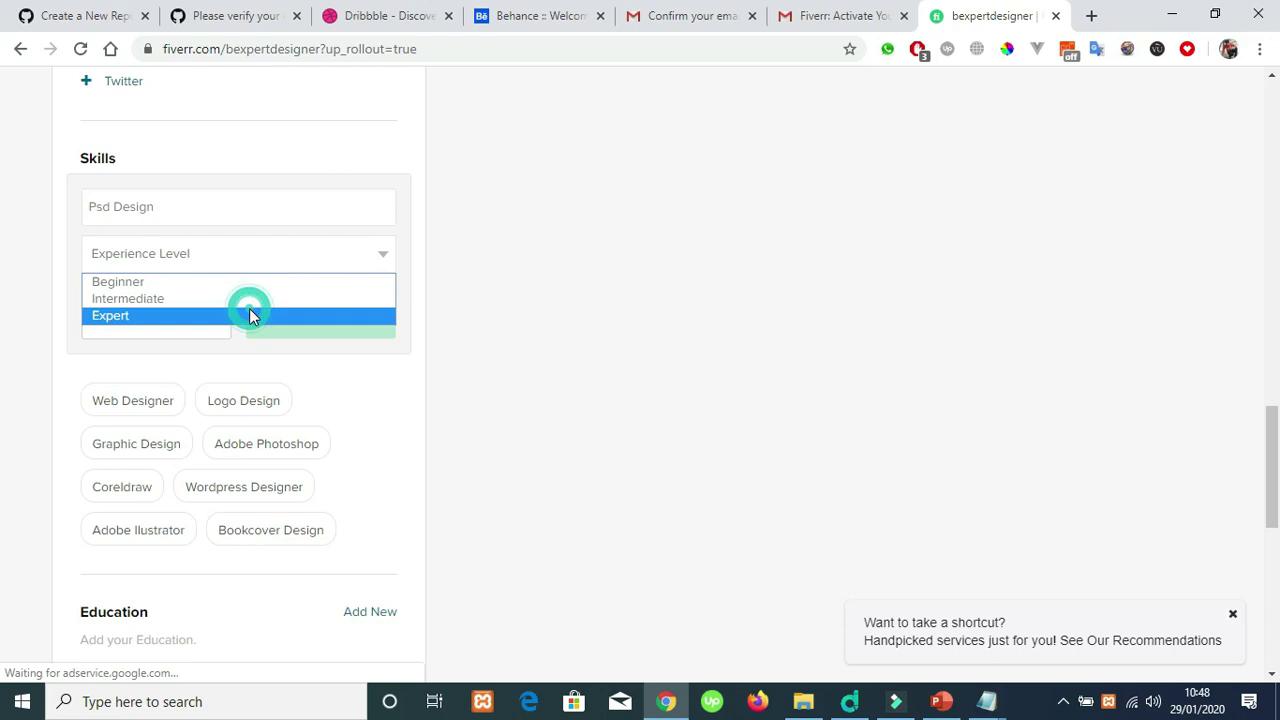
{"action": "left_click", "coordinate": [304, 326]}
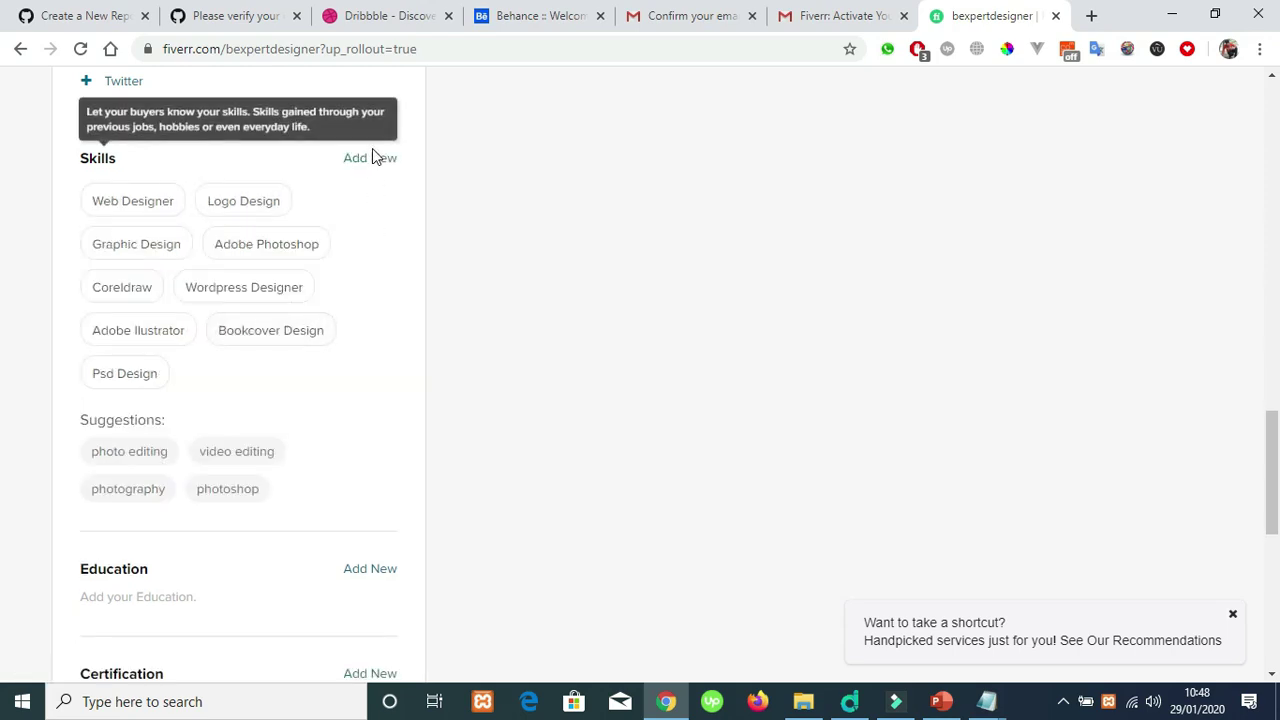
Add Psd To Bootstrap as a profile skill with the experience level Expert
{"action": "left_click", "coordinate": [371, 158]}
{"action": "left_click", "coordinate": [272, 206]}
{"action": "type", "text": "Psd"}
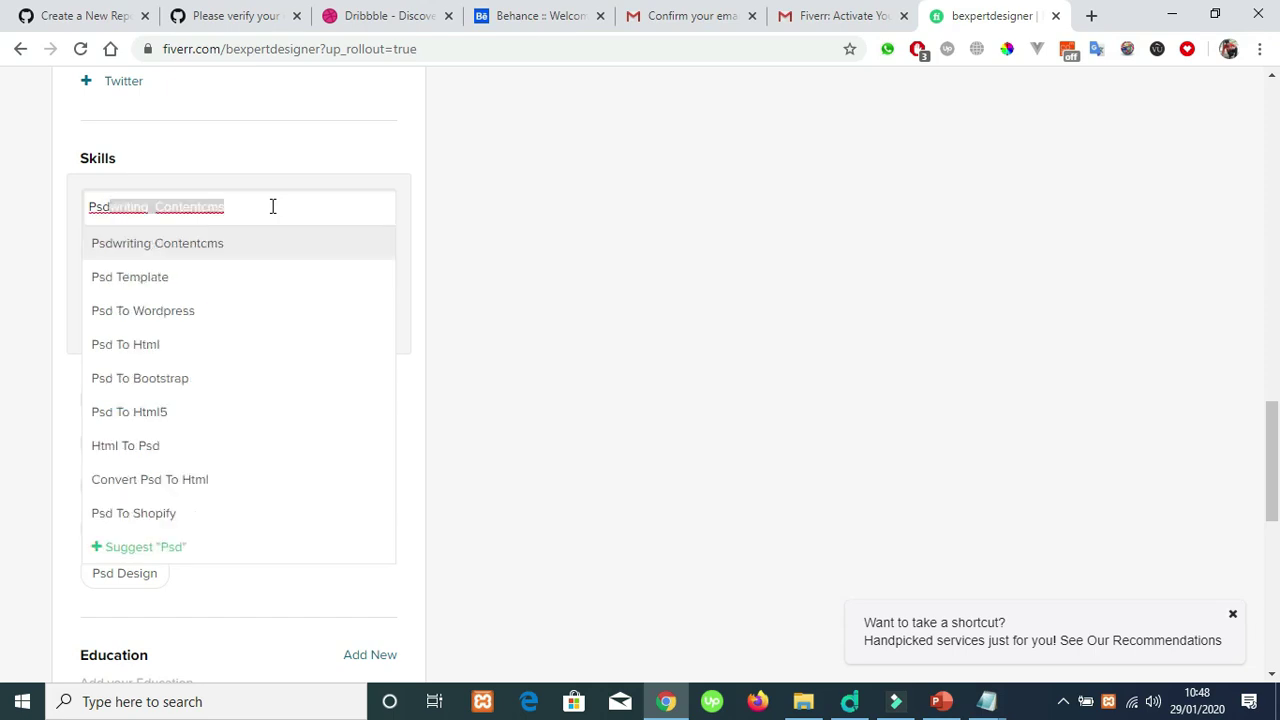
{"action": "type", "text": " De"}
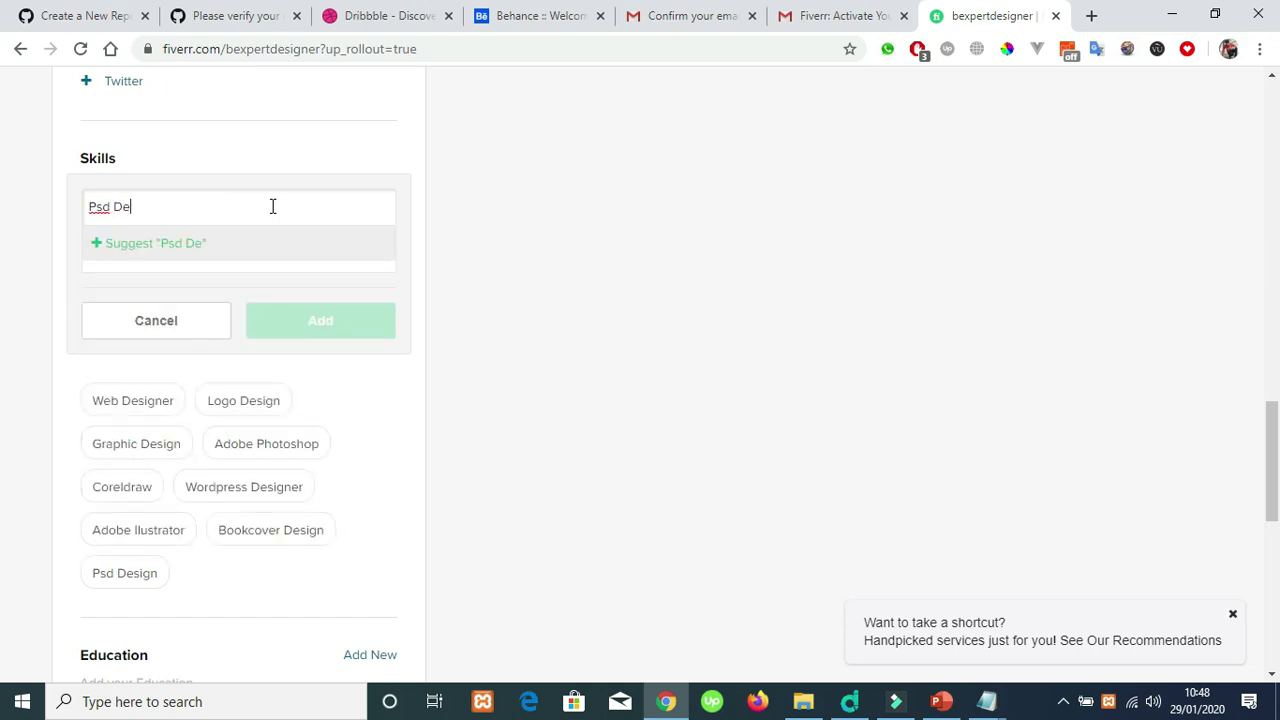
{"action": "type", "text": "s"}
{"action": "key", "text": "BackSpace"}
{"action": "key", "text": "BackSpace"}
{"action": "key", "text": "BackSpace"}
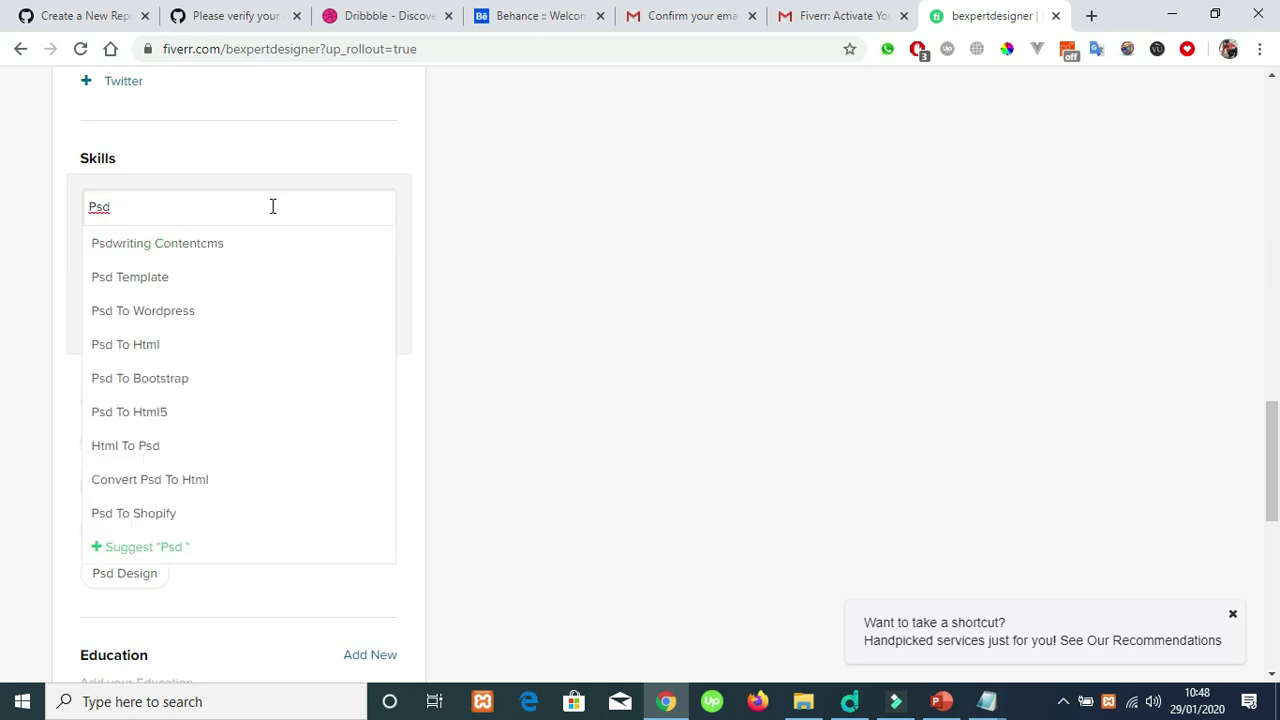
{"action": "left_click", "coordinate": [150, 380]}
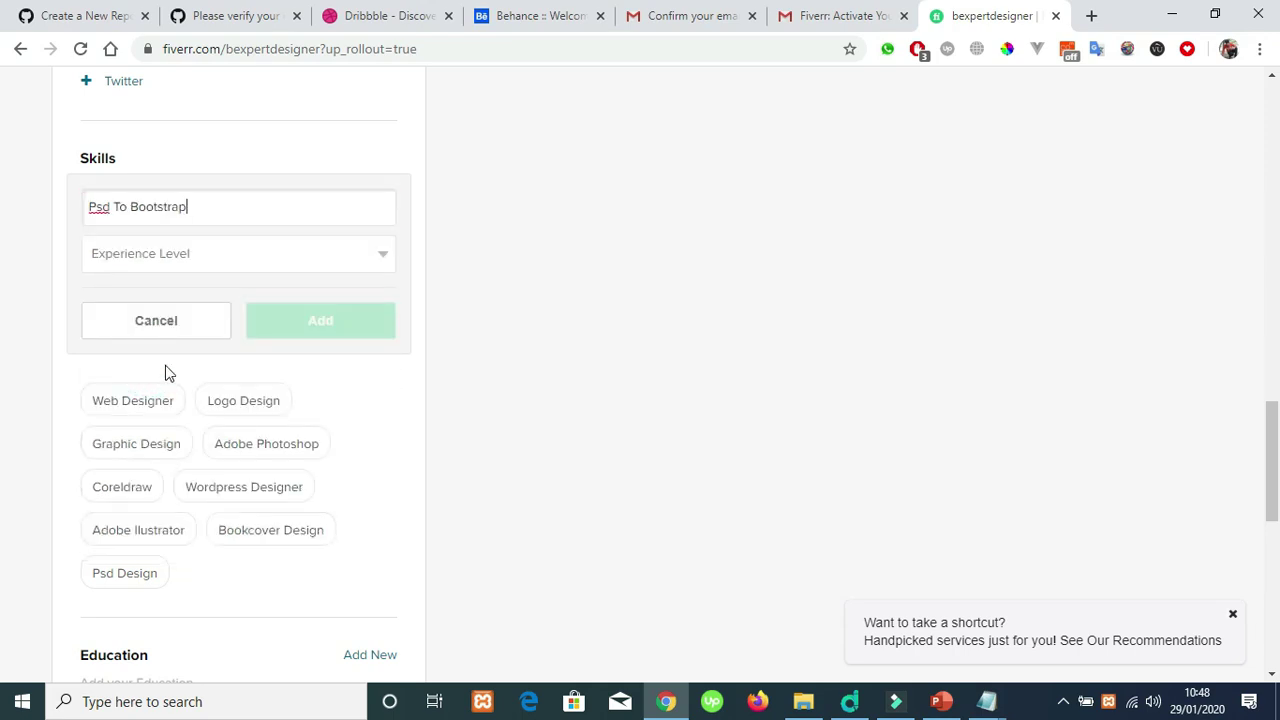
{"action": "left_click", "coordinate": [222, 250]}
{"action": "left_click", "coordinate": [211, 314]}
{"action": "left_click", "coordinate": [320, 325]}
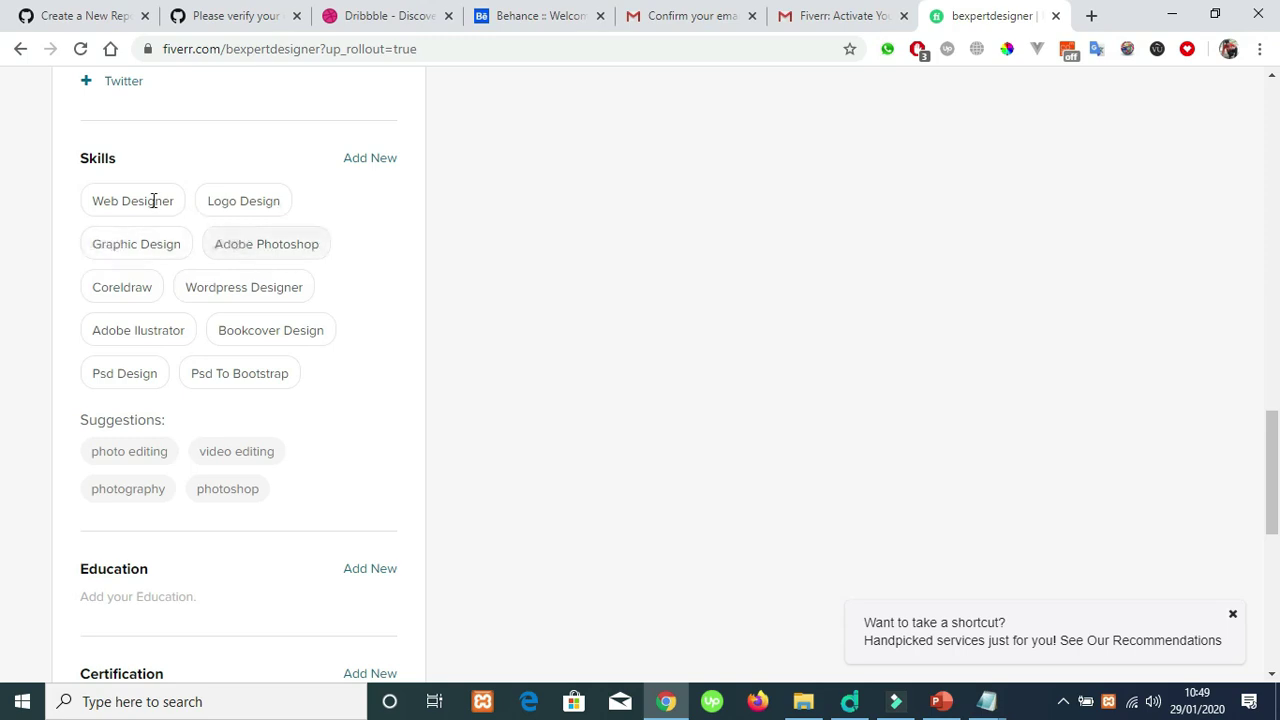
Start a new education entry on the profile and choose Pakistan as the country of the college
{"action": "scroll", "coordinate": [3, 450], "scroll_direction": "down", "scroll_amount": 1}
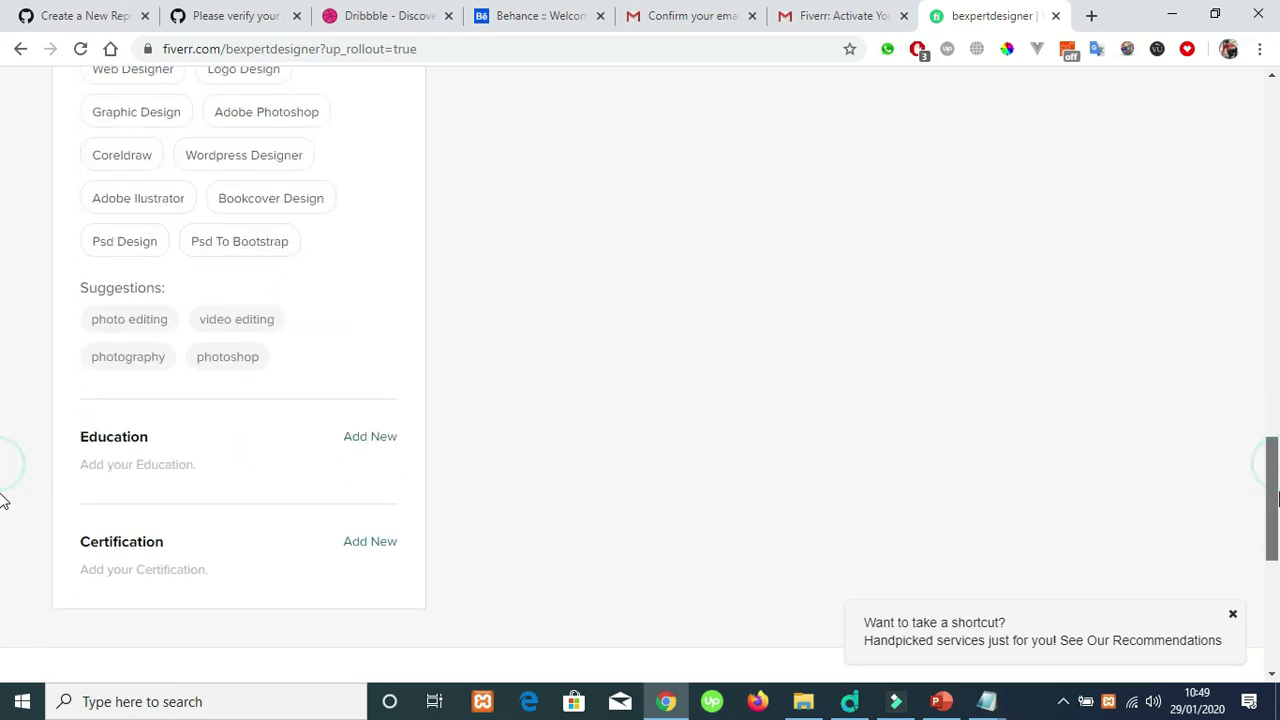
{"action": "scroll", "coordinate": [2, 466], "scroll_direction": "up", "scroll_amount": 1}
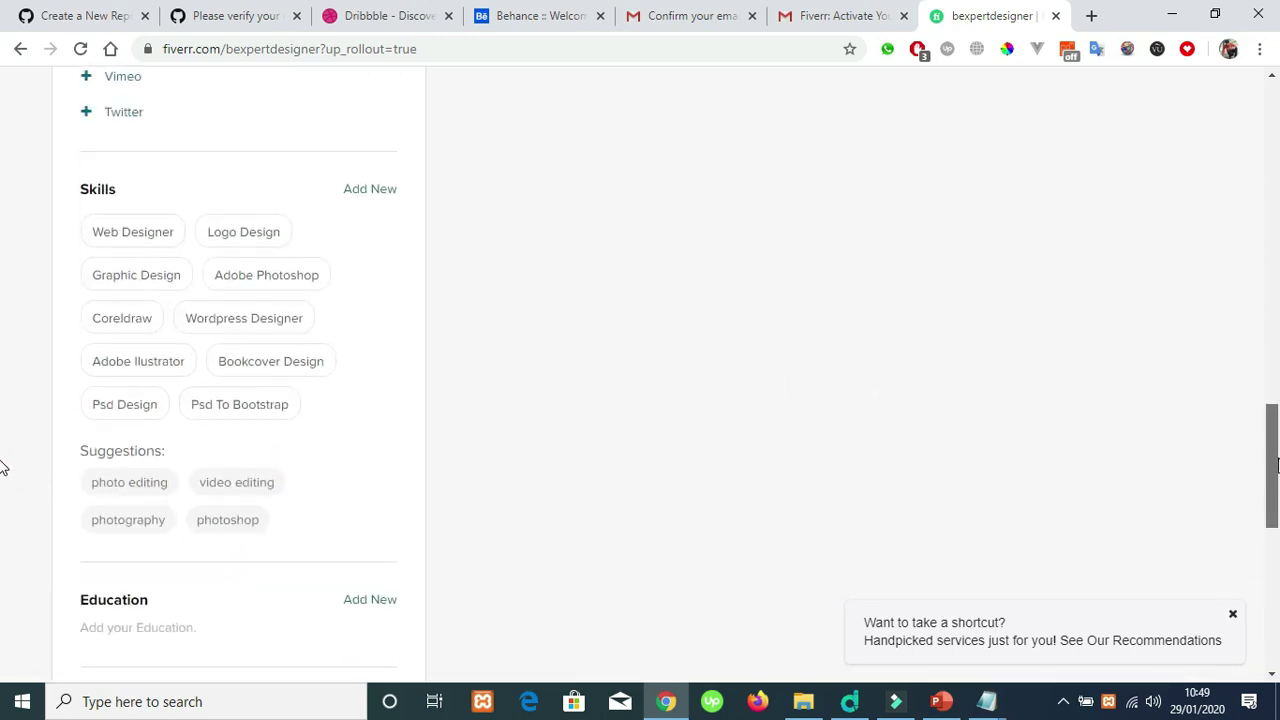
{"action": "scroll", "coordinate": [3, 466], "scroll_direction": "up", "scroll_amount": 3}
{"action": "scroll", "coordinate": [5, 390], "scroll_direction": "down", "scroll_amount": 1}
{"action": "scroll", "coordinate": [3, 470], "scroll_direction": "down", "scroll_amount": 5}
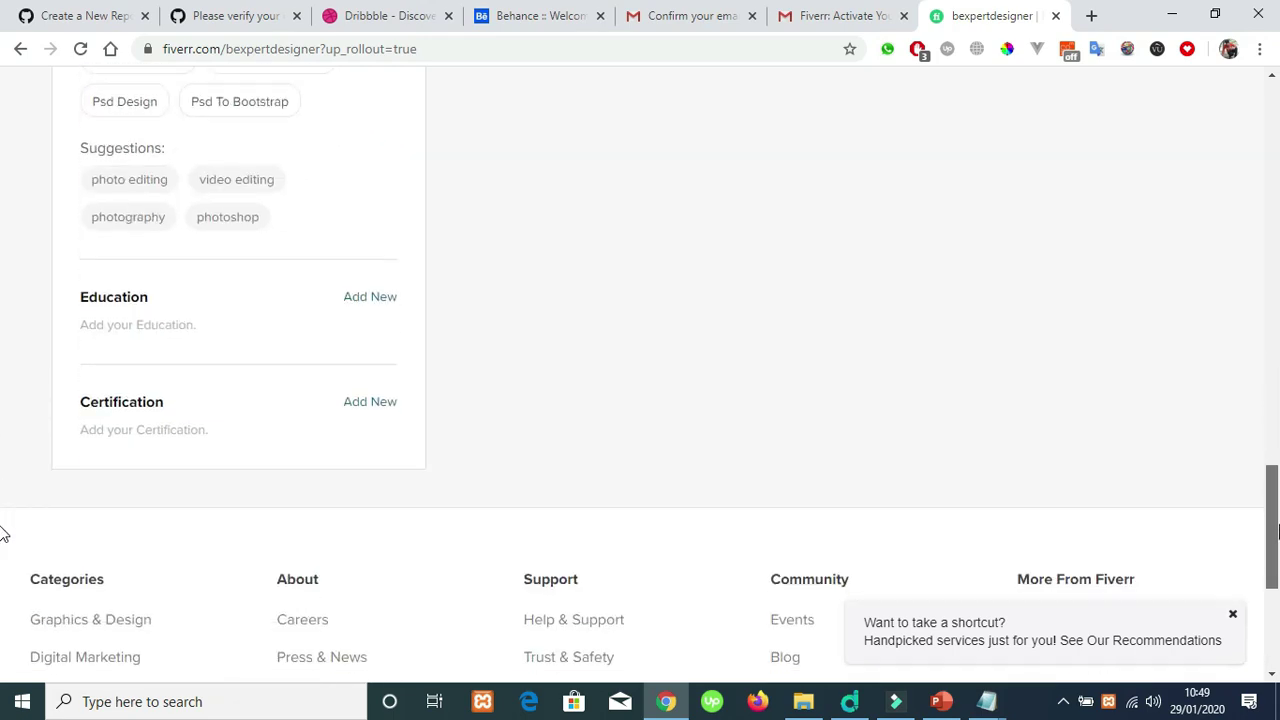
{"action": "left_click", "coordinate": [366, 282]}
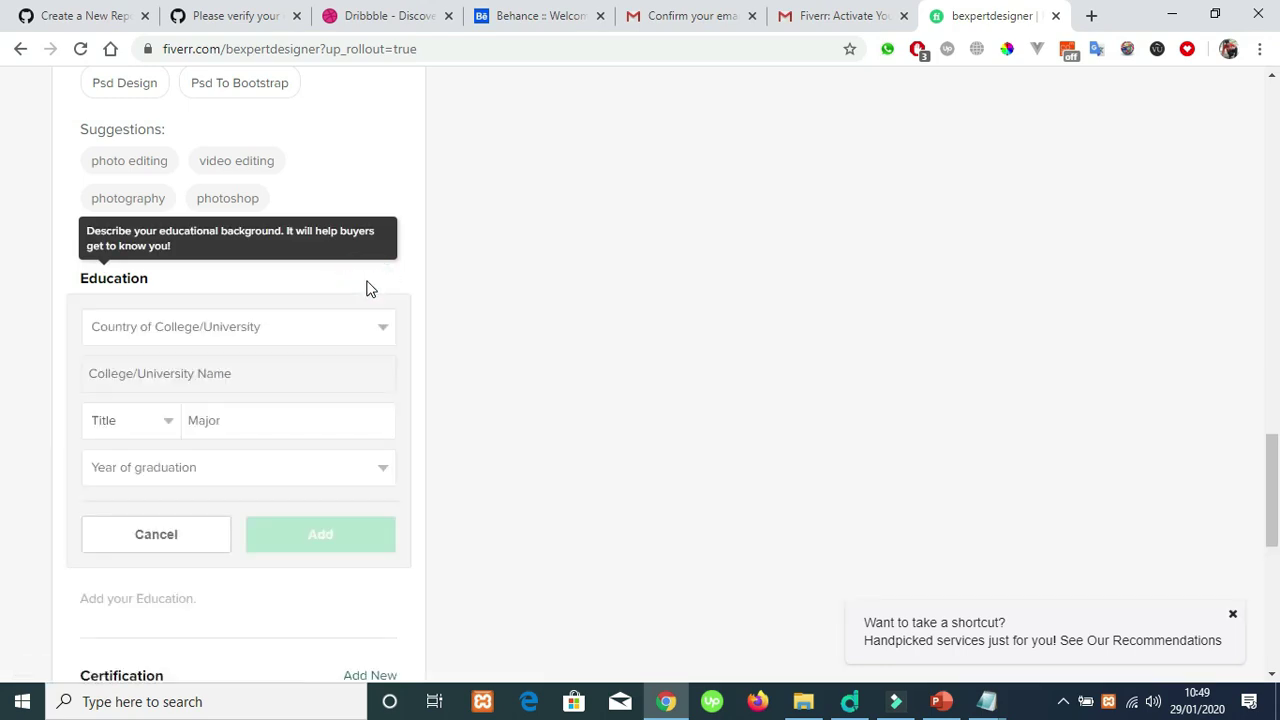
{"action": "left_click", "coordinate": [323, 326]}
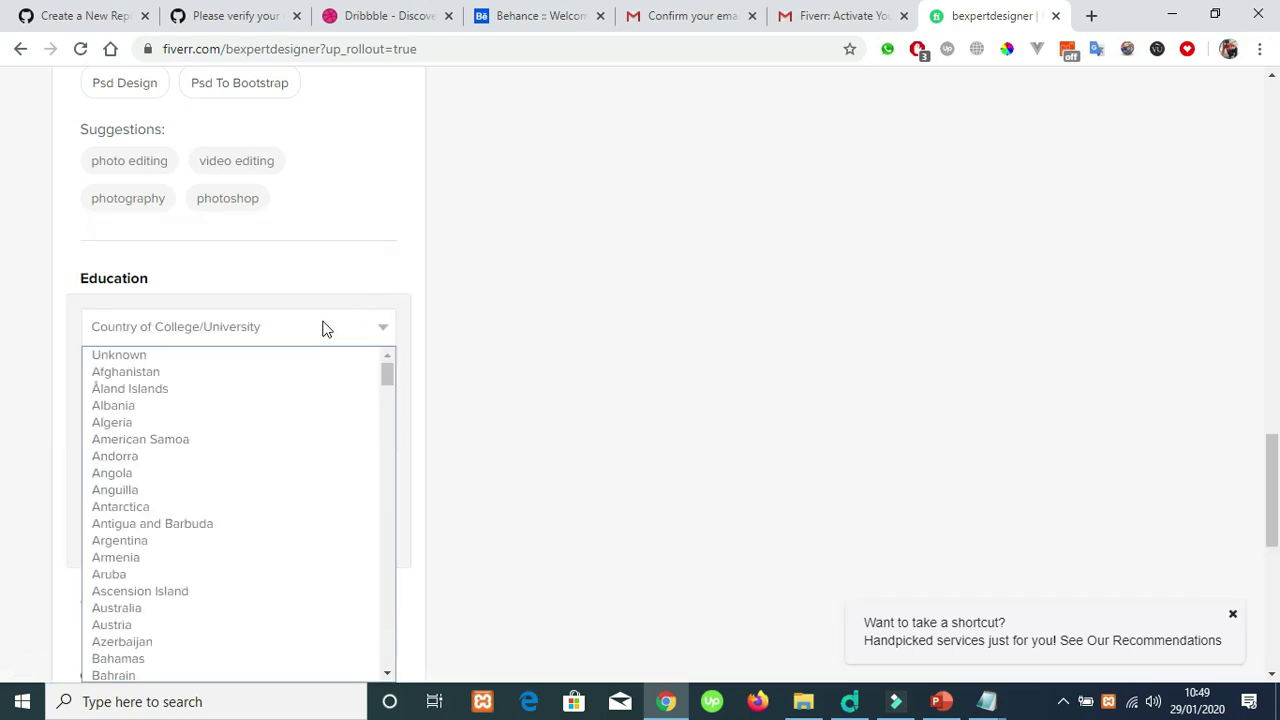
{"action": "key", "text": "p"}
{"action": "key", "text": "Return"}
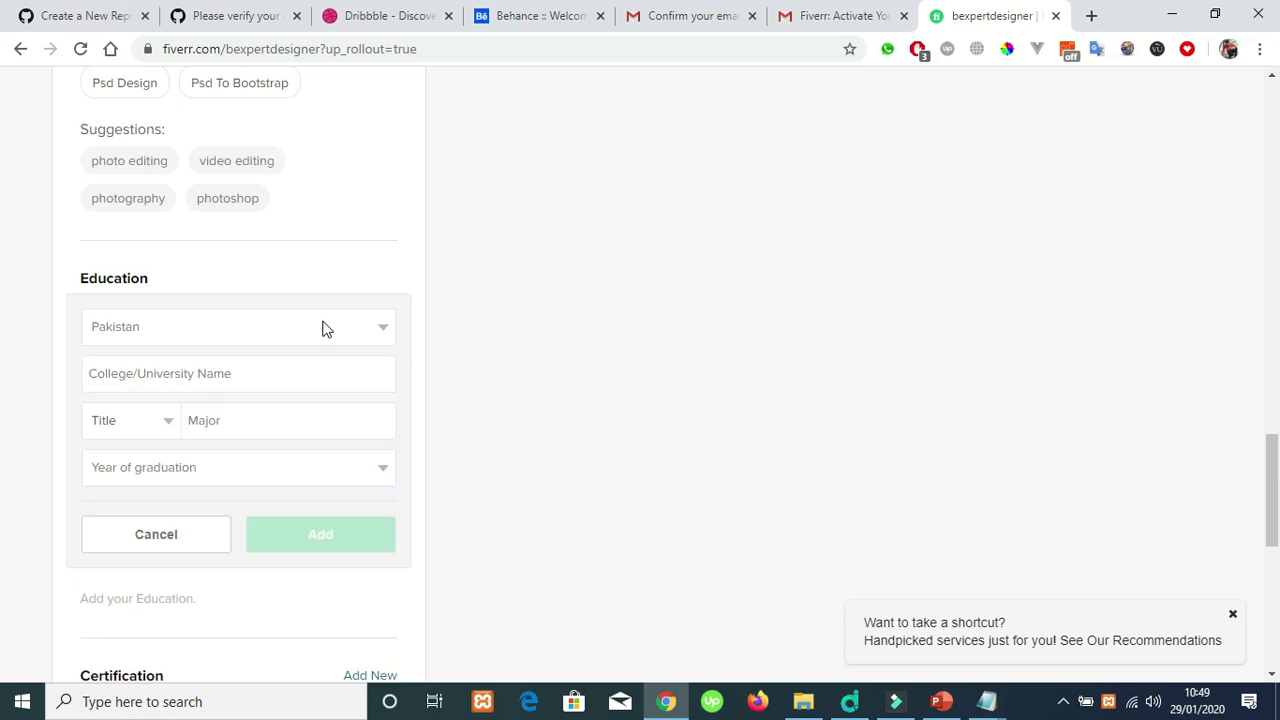
Try UMT as the college name in the education entry, then clear the name
{"action": "scroll", "coordinate": [2, 490], "scroll_direction": "down", "scroll_amount": 1}
{"action": "scroll", "coordinate": [2, 512], "scroll_direction": "down", "scroll_amount": 2}
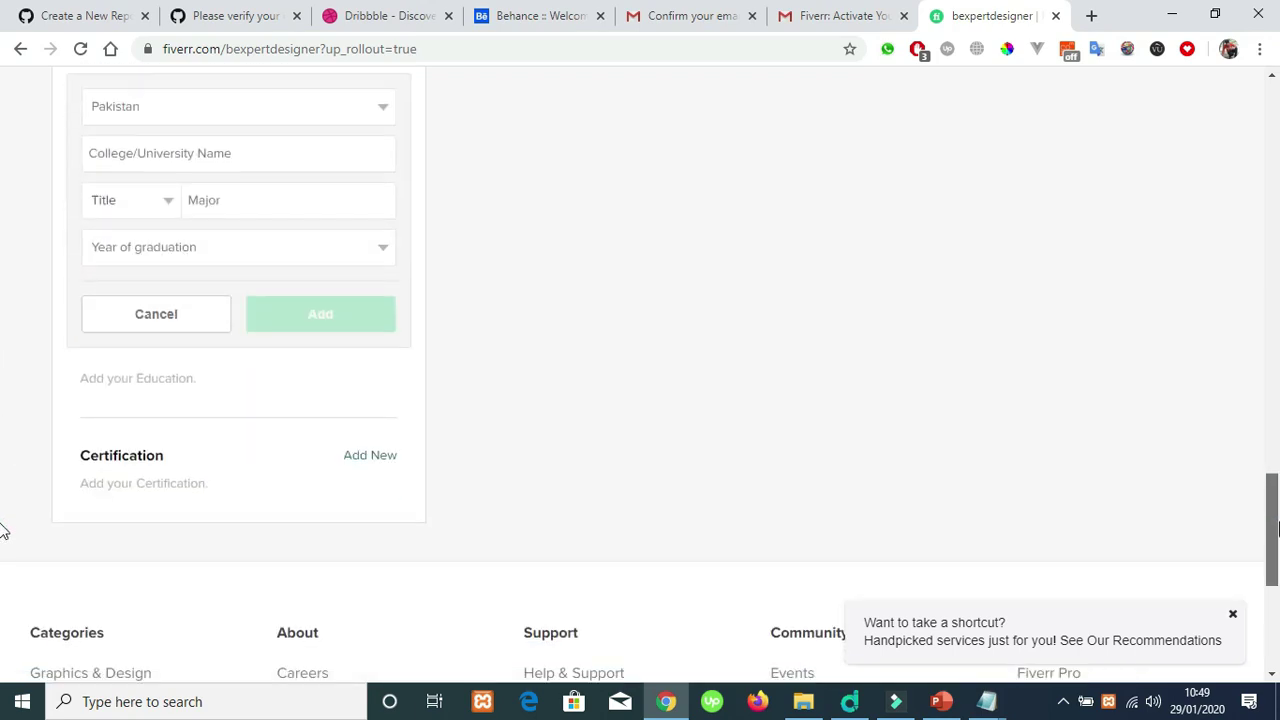
{"action": "left_click", "coordinate": [244, 162]}
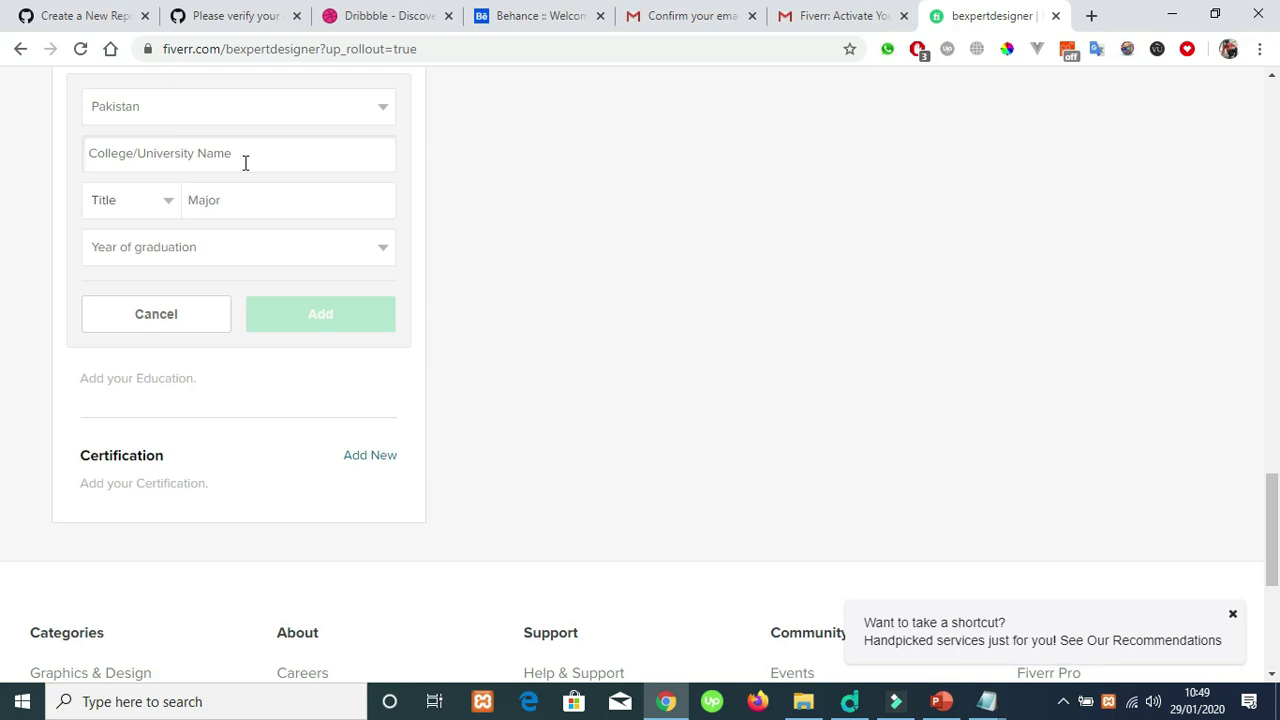
{"action": "type", "text": "U"}
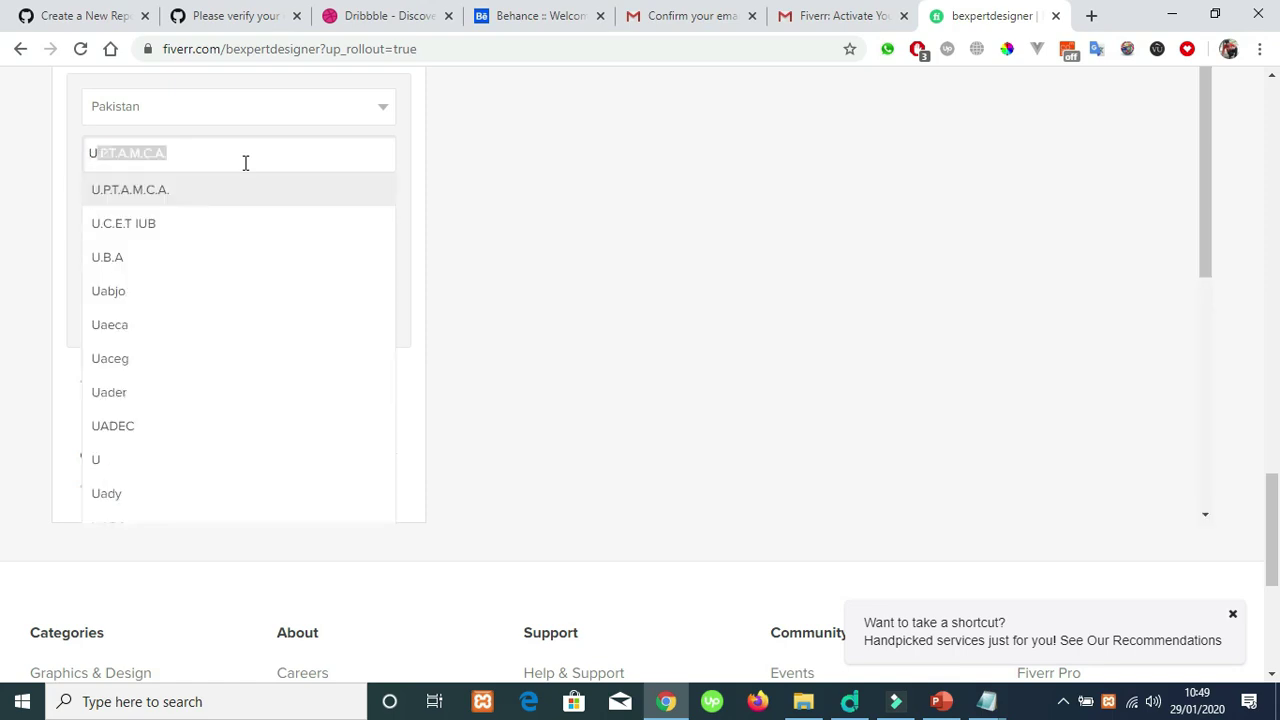
{"action": "type", "text": "Mt"}
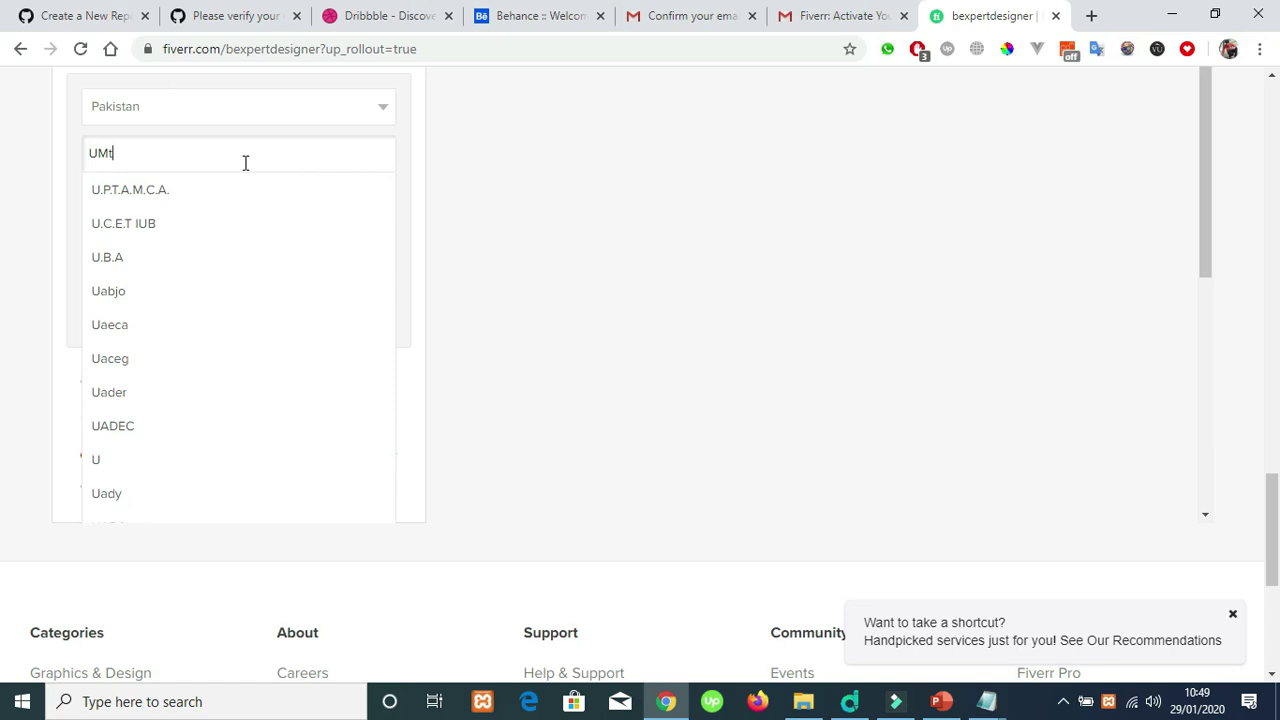
{"action": "key", "text": "BackSpace"}
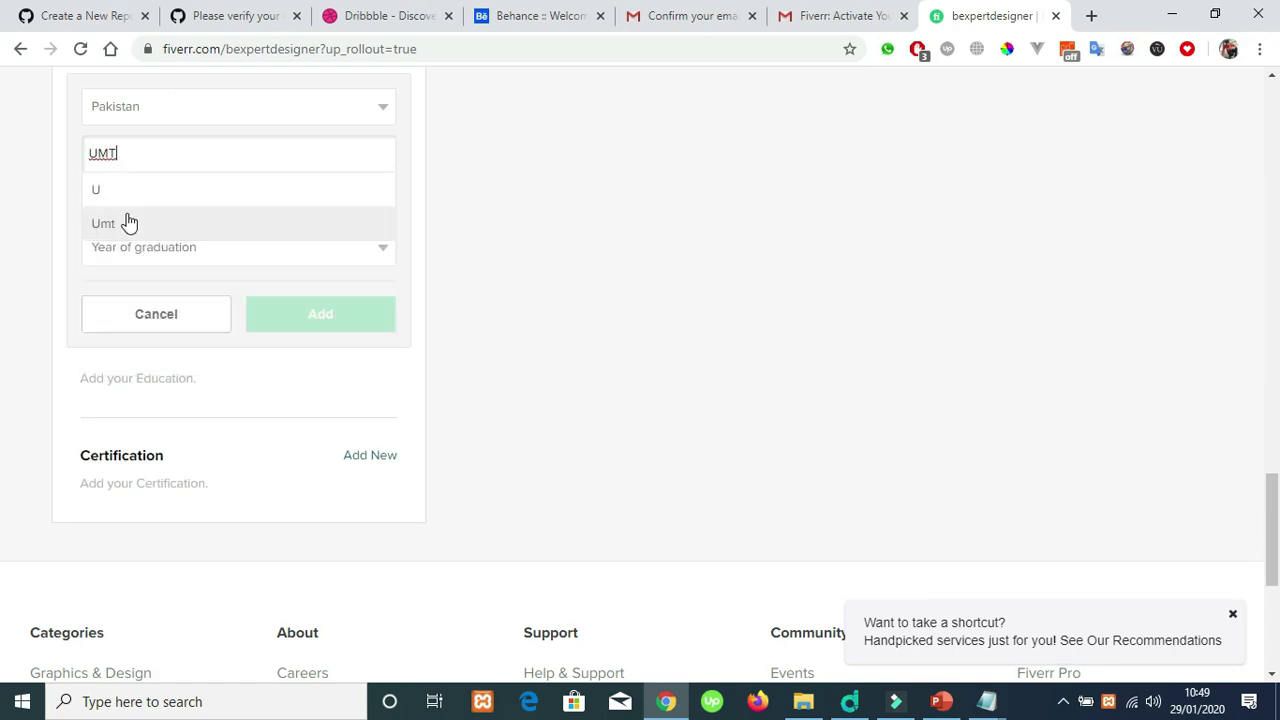
{"action": "left_click", "coordinate": [233, 149]}
{"action": "key", "text": "ctrl+a"}
{"action": "key", "text": "BackSpace"}
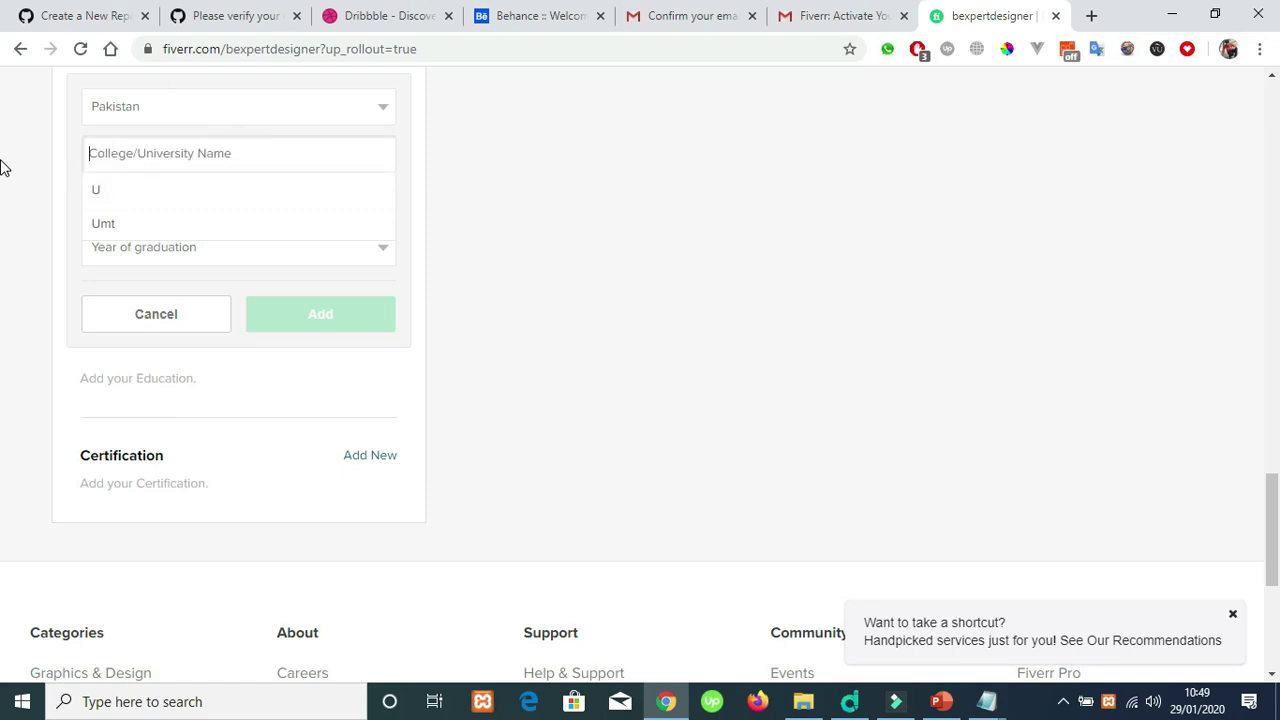
Search for University Of Man and choose University Of Management & Technology as the college
{"action": "type", "text": "Unive"}
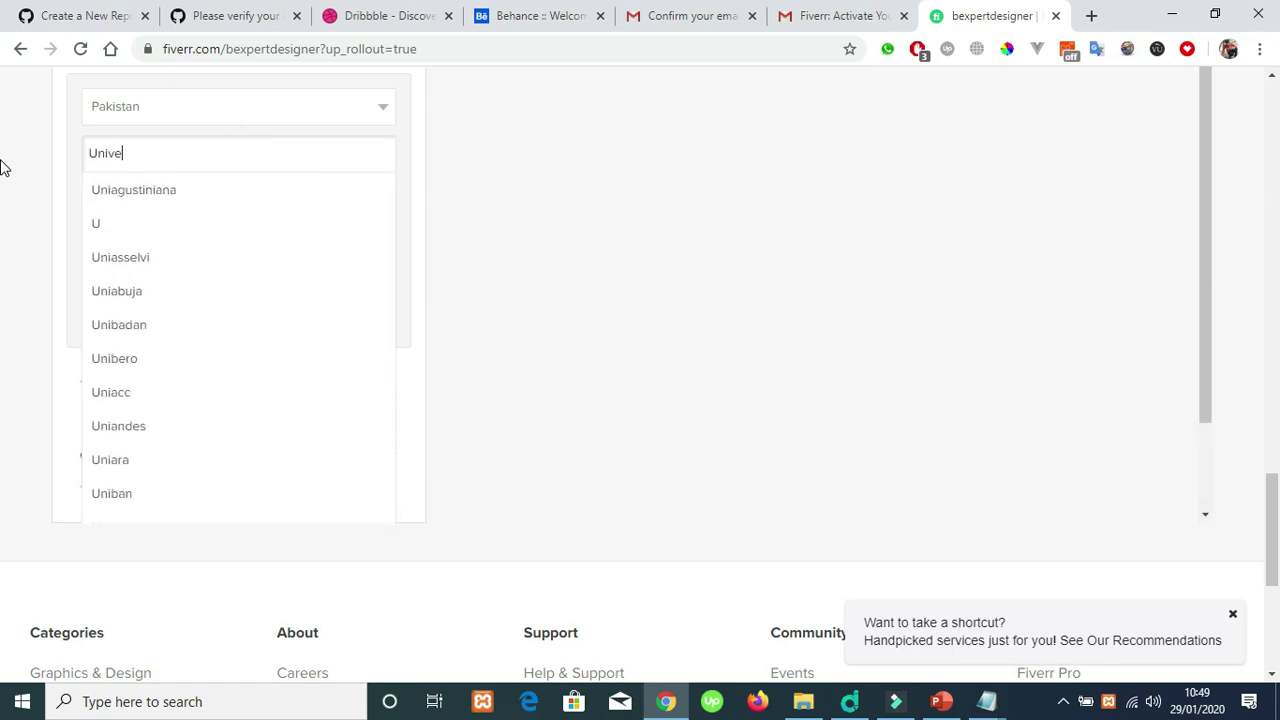
{"action": "type", "text": "r"}
{"action": "key", "text": "BackSpace"}
{"action": "key", "text": "BackSpace"}
{"action": "key", "text": "BackSpace"}
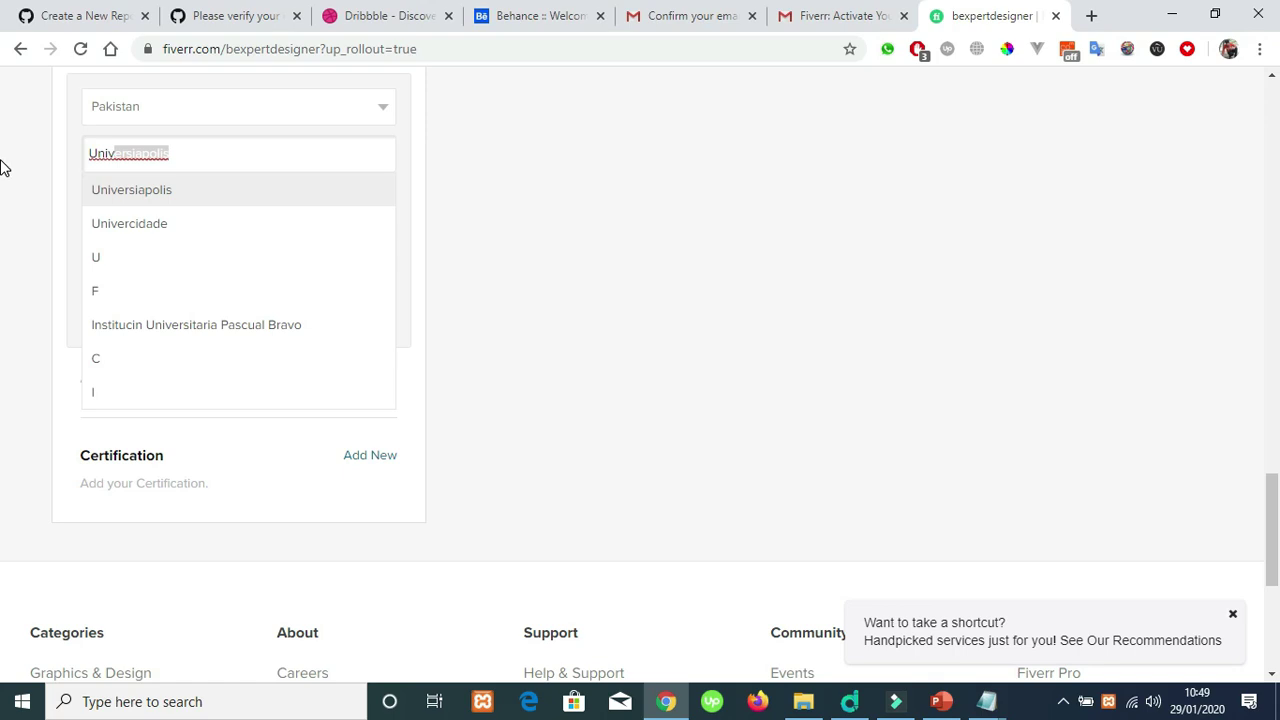
{"action": "type", "text": "ersity Of Man"}
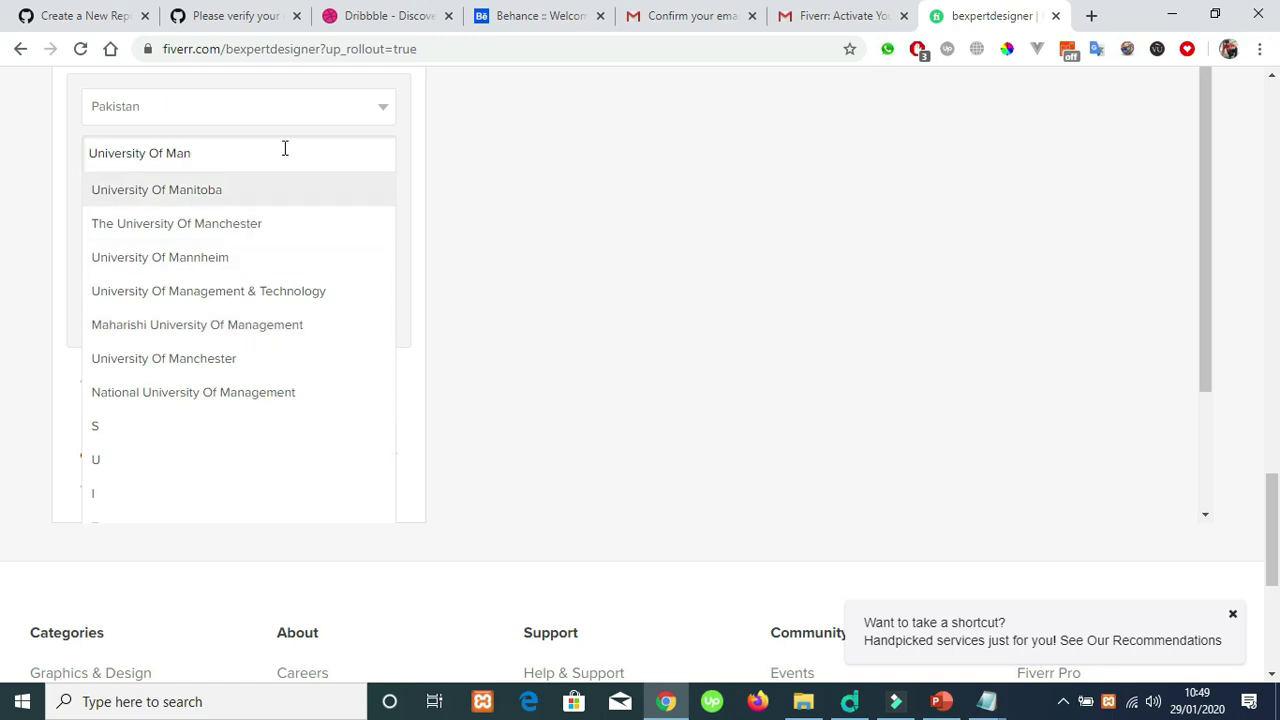
{"action": "left_click", "coordinate": [232, 292]}
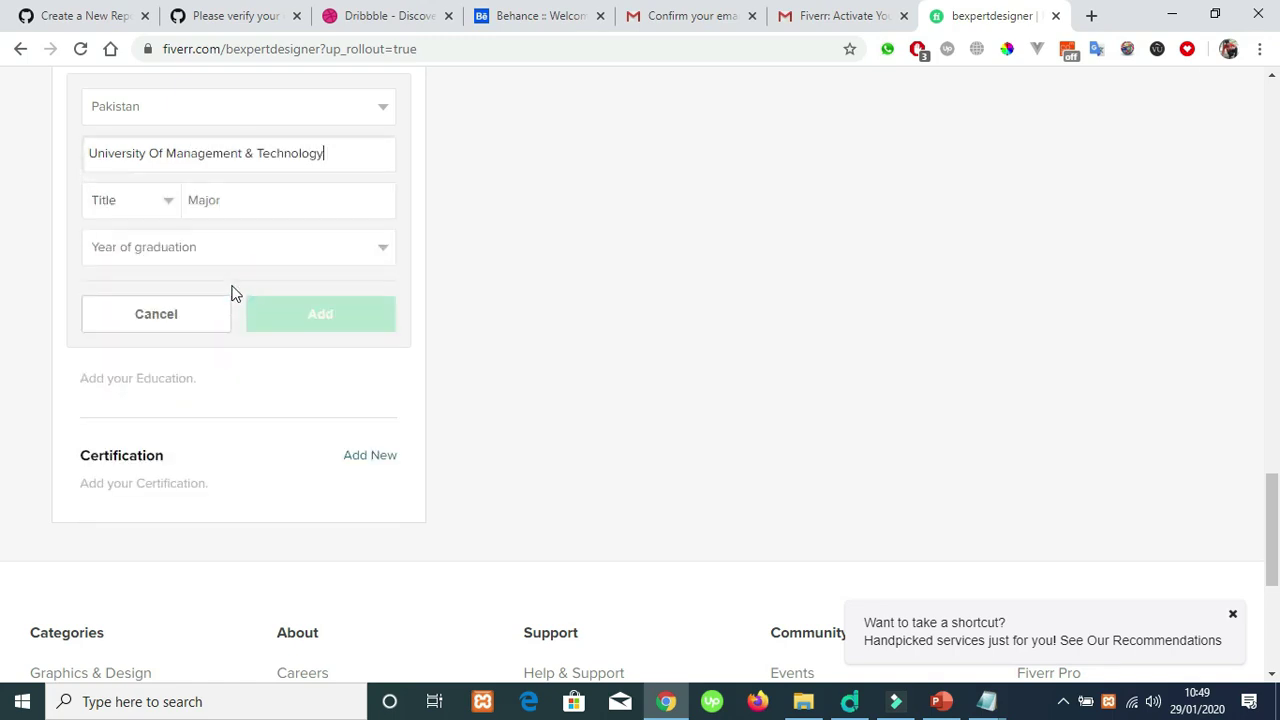
Set the degree title to B.Sc. and the major to Computer Science in the education entry
{"action": "left_click", "coordinate": [136, 205]}
{"action": "left_click", "coordinate": [135, 212]}
{"action": "left_click", "coordinate": [137, 211]}
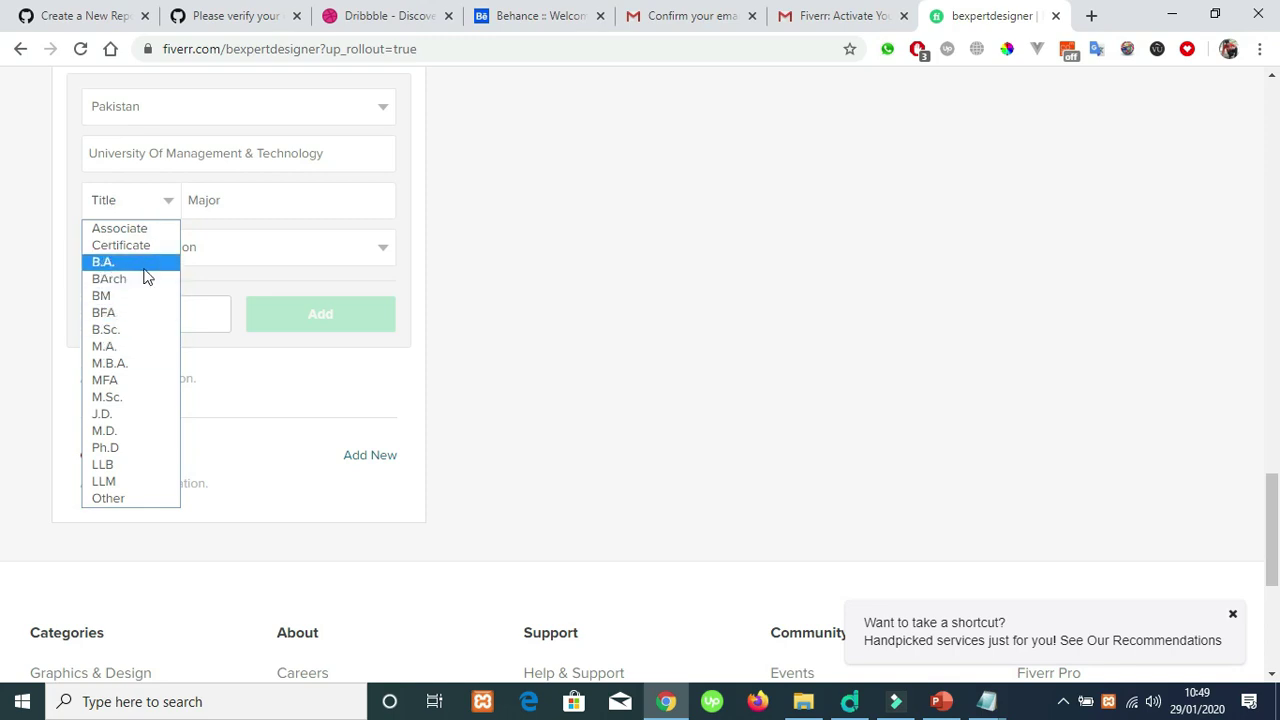
{"action": "left_click", "coordinate": [137, 334]}
{"action": "left_click", "coordinate": [239, 205]}
{"action": "type", "text": "Coi"}
{"action": "type", "text": "mputer"}
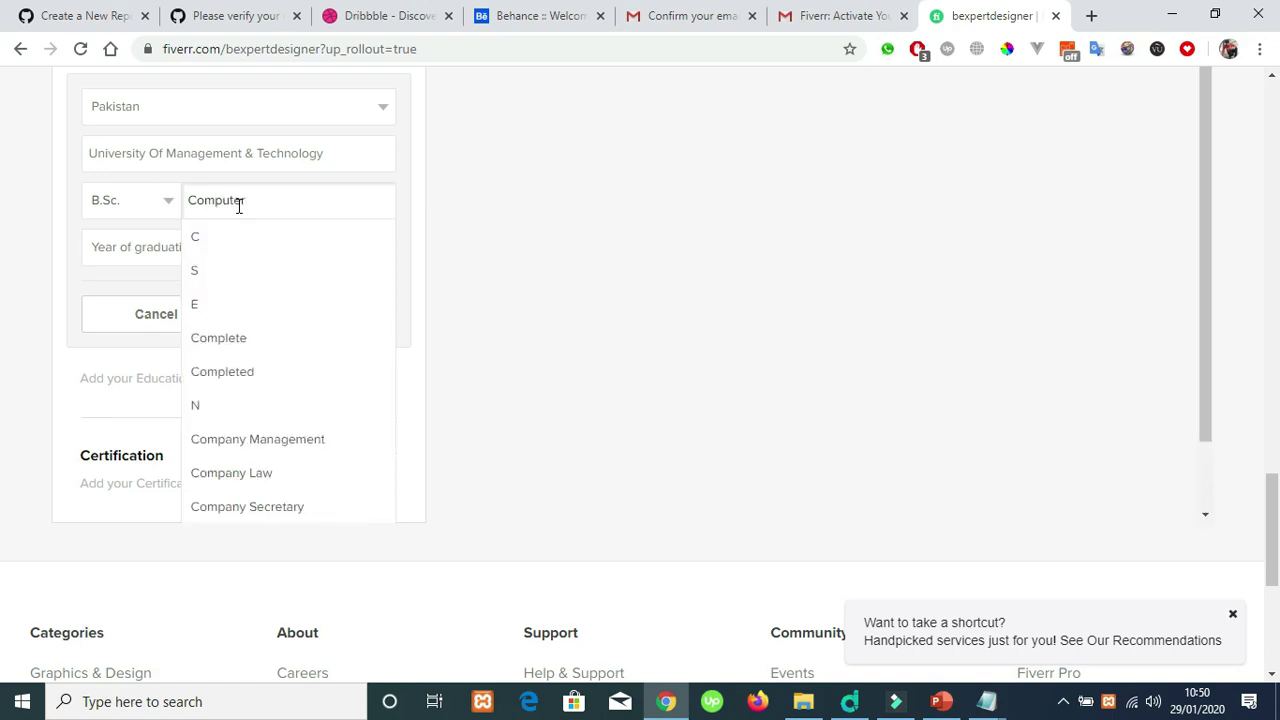
{"action": "type", "text": " Science"}
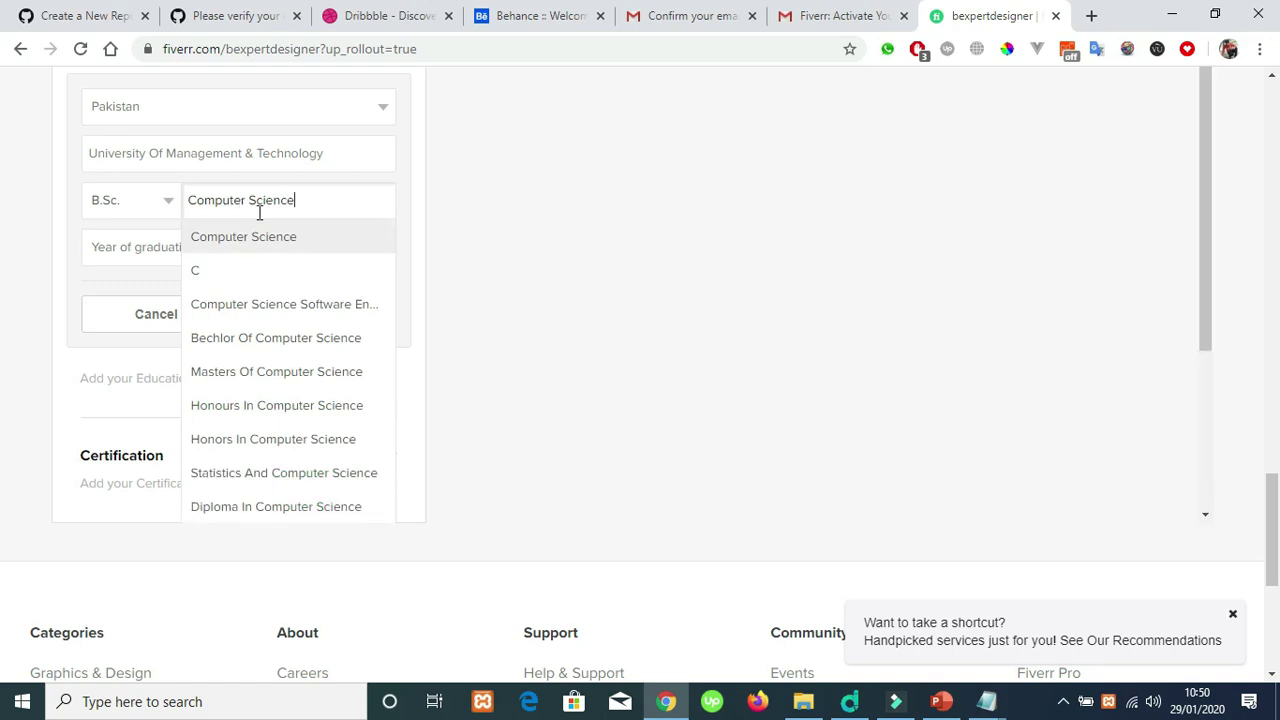
{"action": "left_click", "coordinate": [252, 240]}
Try to choose the year of graduation for the education entry
{"action": "left_click", "coordinate": [240, 246]}
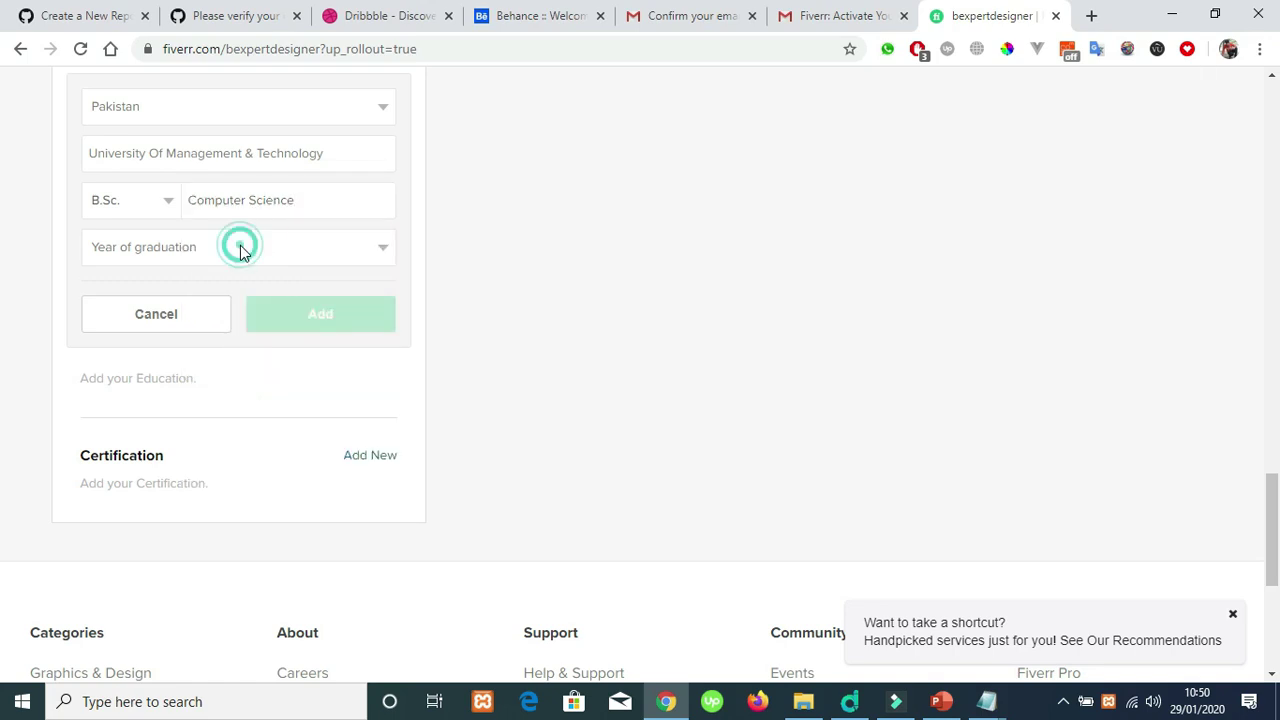
{"action": "left_click_drag", "start_coordinate": [220, 290], "coordinate": [205, 324]}
{"action": "scroll", "coordinate": [339, 285], "scroll_direction": "down", "scroll_amount": 3}
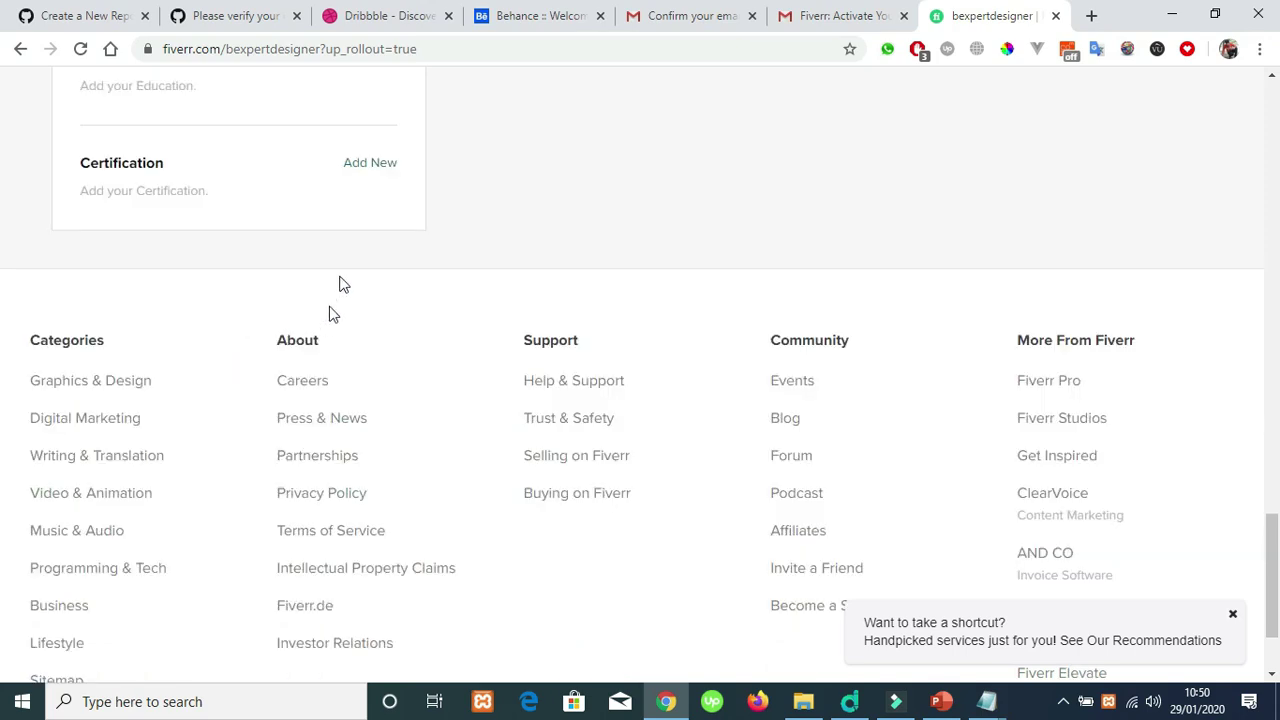
Reopen a blank education entry and set the country of the college to Pakistan
{"action": "left_click_drag", "start_coordinate": [1274, 566], "coordinate": [1276, 437]}
{"action": "scroll", "coordinate": [4, 440], "scroll_direction": "down", "scroll_amount": 5}
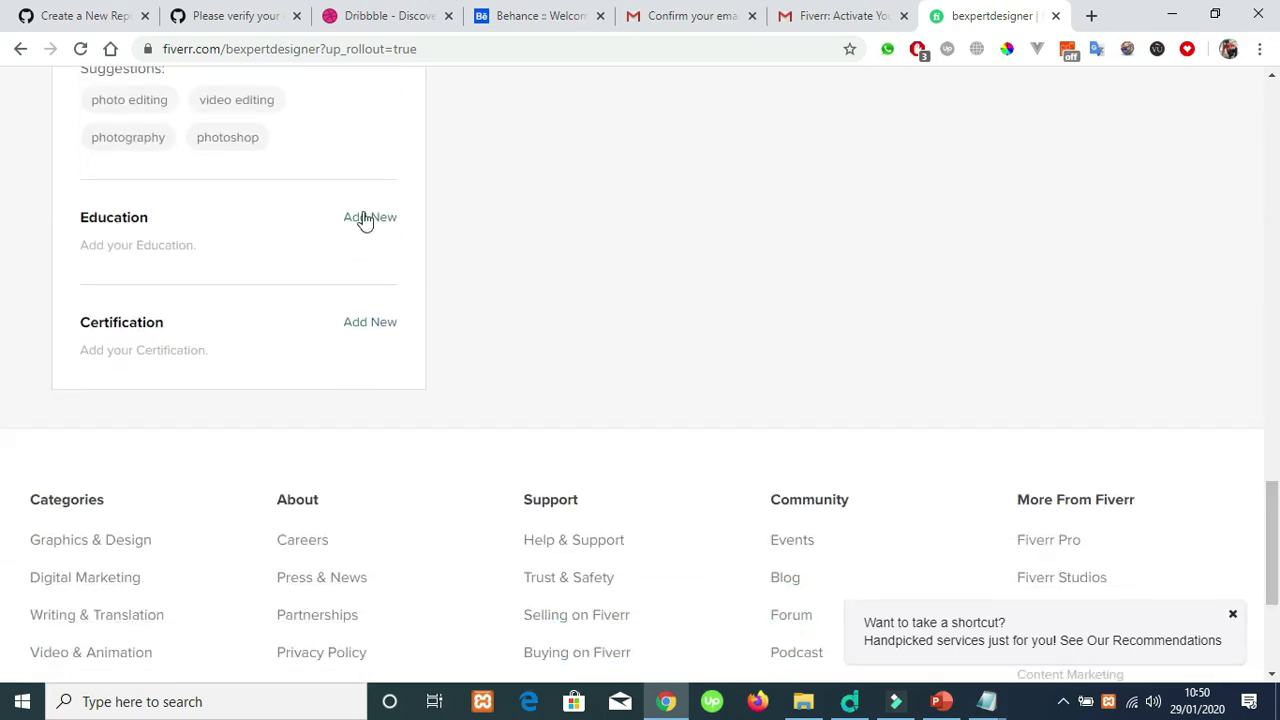
{"action": "left_click", "coordinate": [368, 221]}
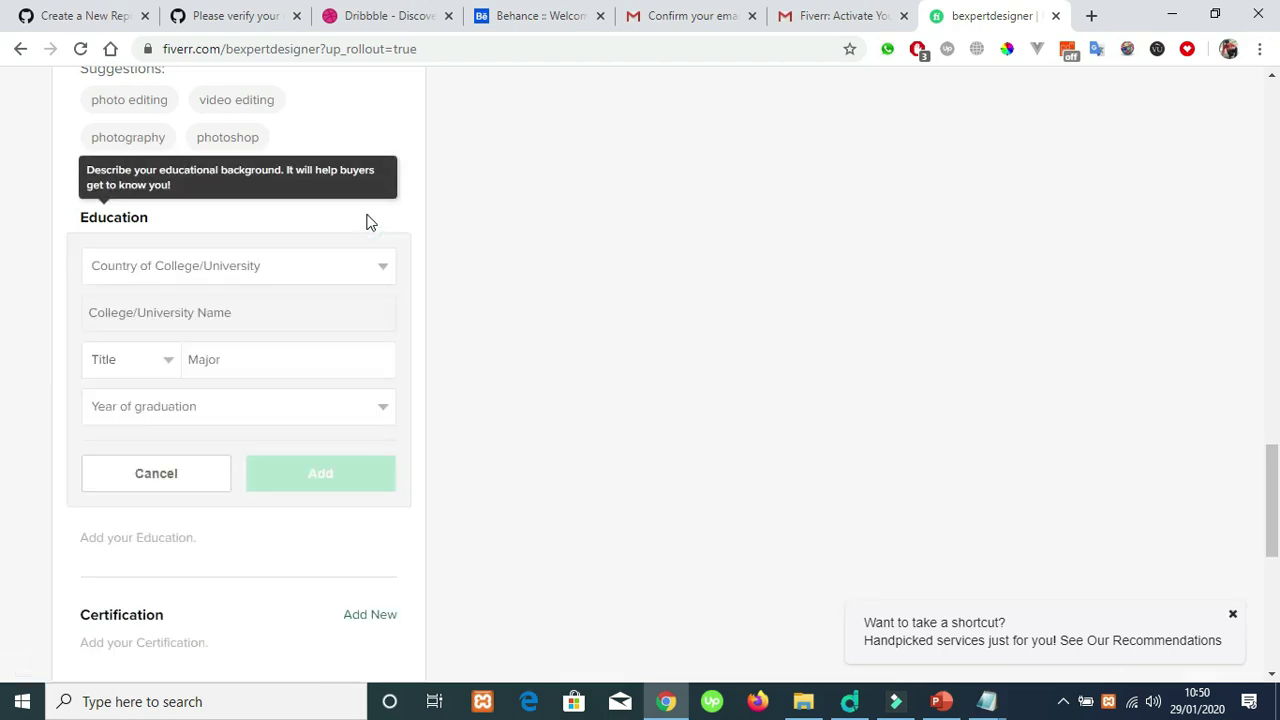
{"action": "left_click", "coordinate": [323, 266]}
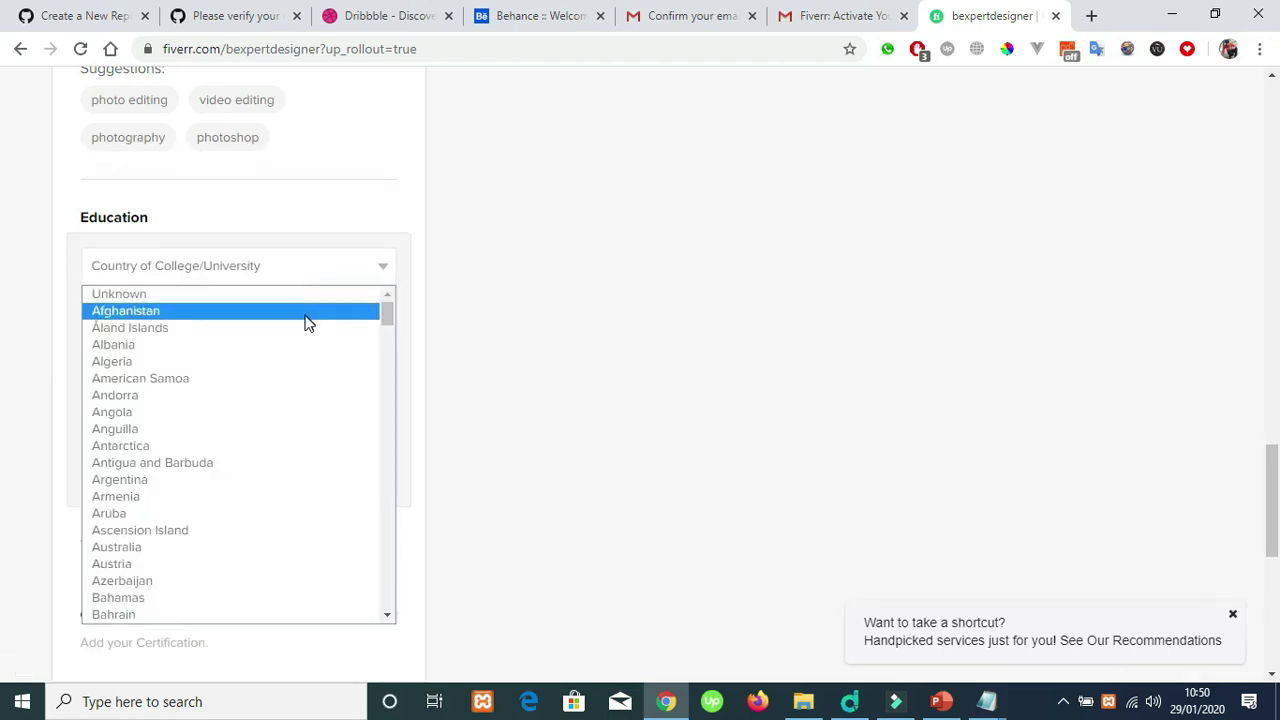
{"action": "key", "text": "p"}
{"action": "key", "text": "Return"}
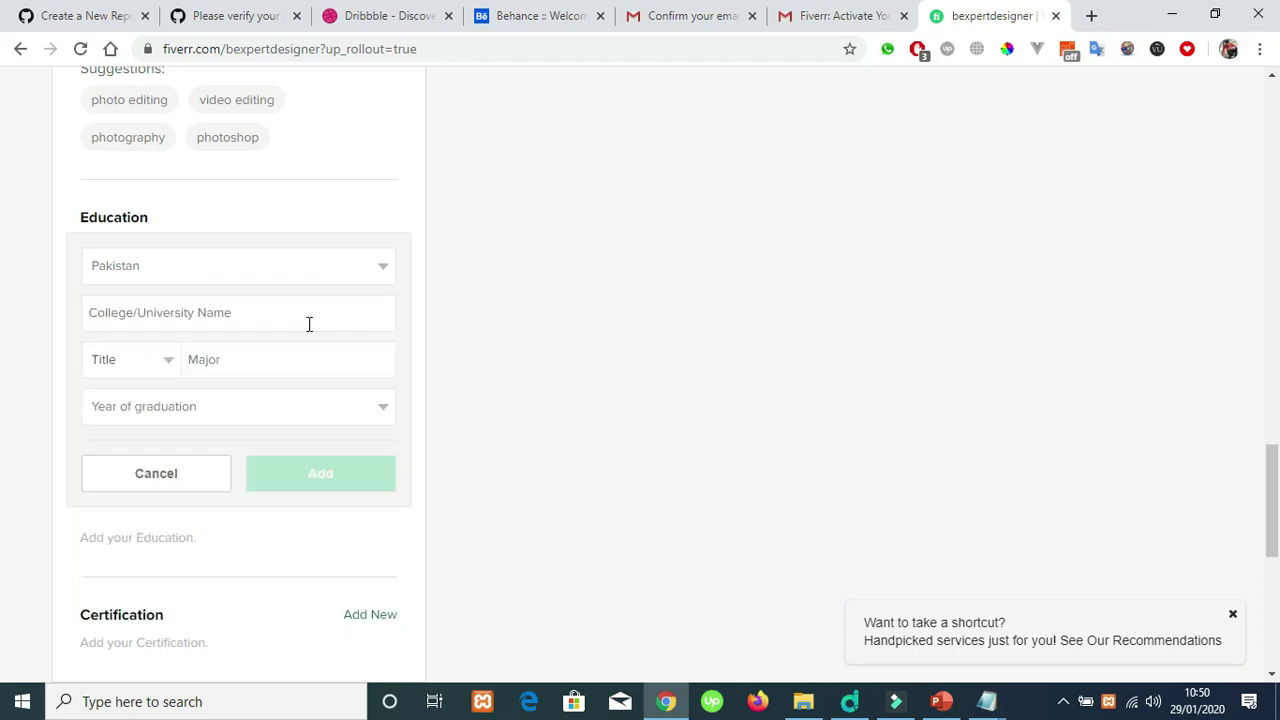
Set the college name to University Of Management & Technology from the matching suggestions
{"action": "left_click", "coordinate": [259, 312]}
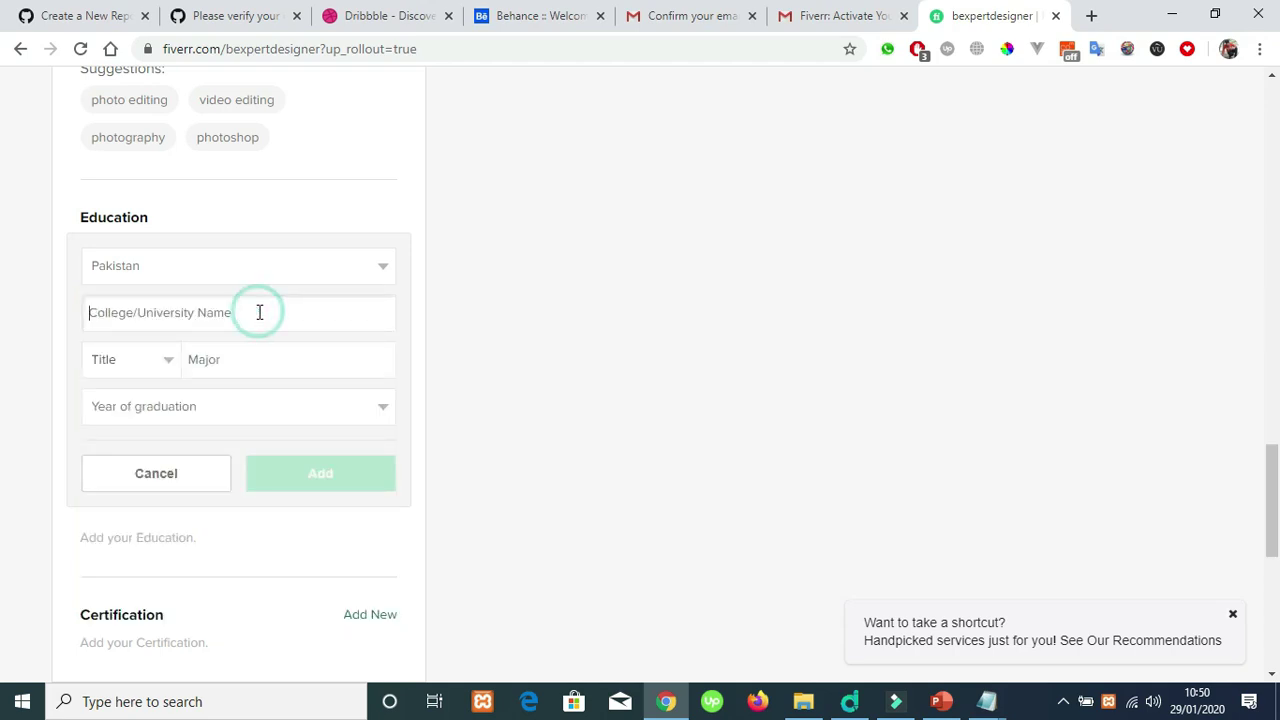
{"action": "type", "text": "Univers"}
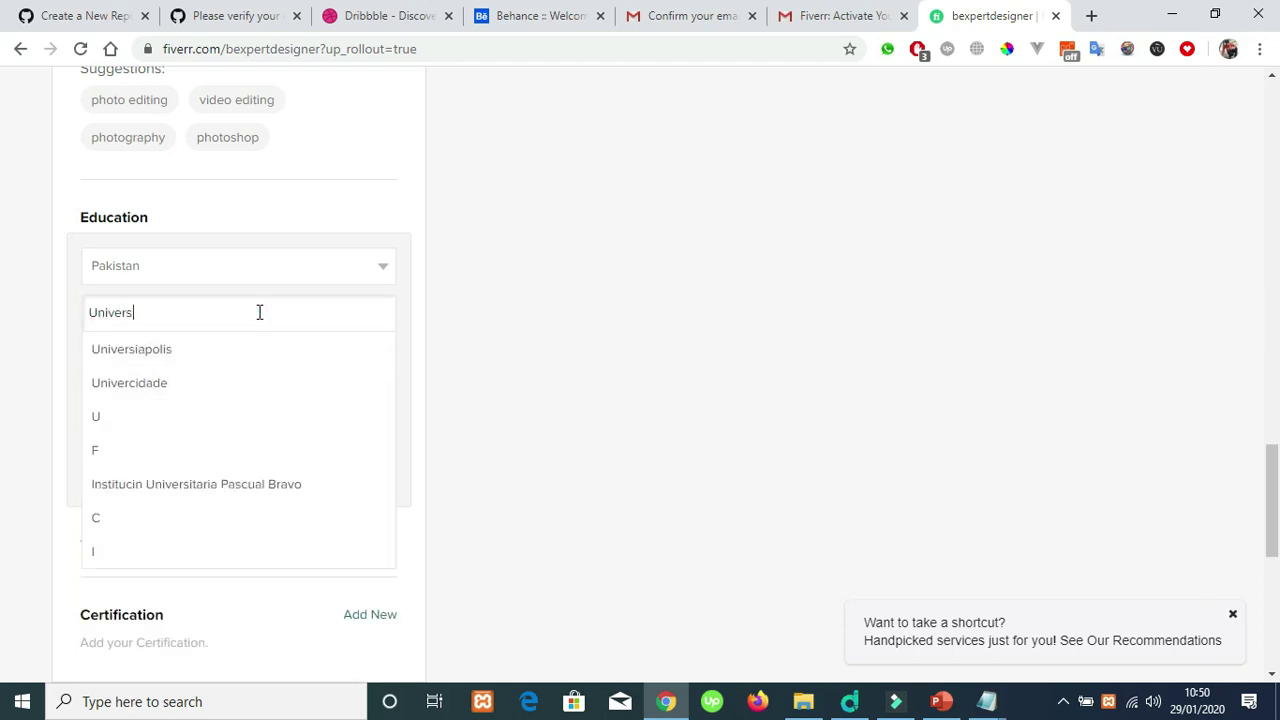
{"action": "type", "text": "ity Of Man"}
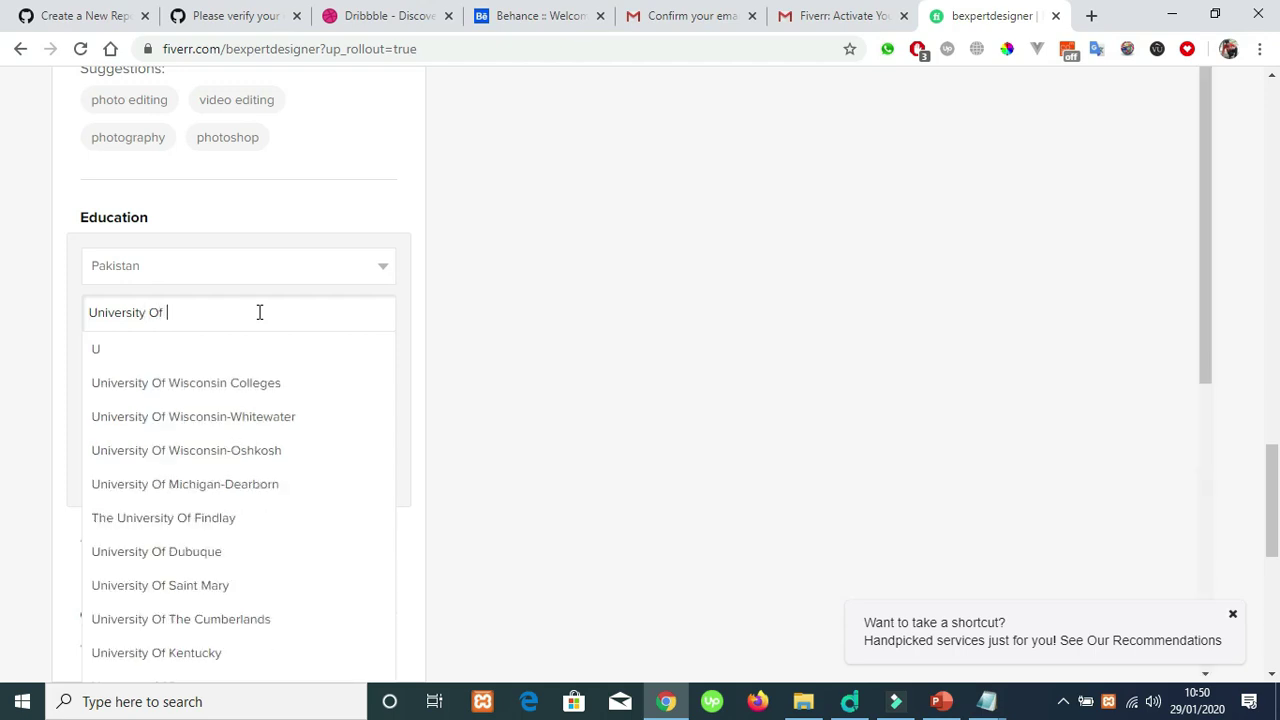
{"action": "left_click", "coordinate": [265, 451]}
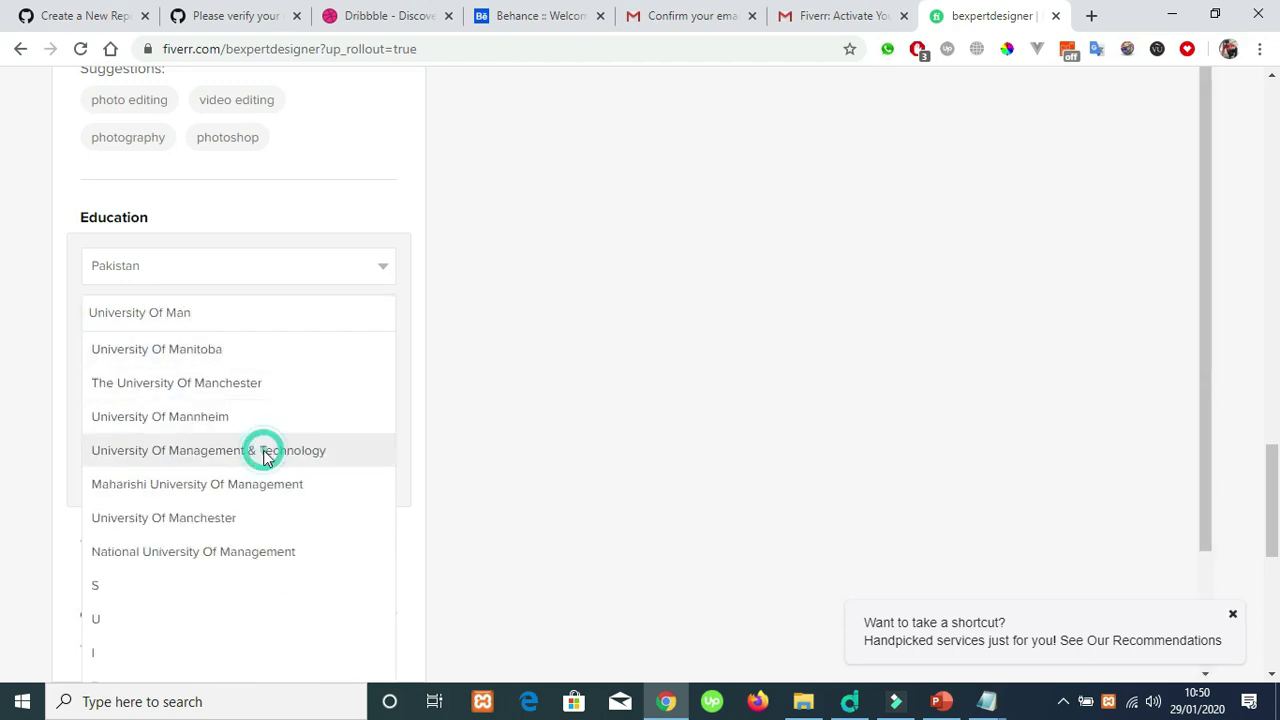
Set the degree title to B.Sc. and the major to Computer Science in the reopened education entry
{"action": "left_click", "coordinate": [143, 362]}
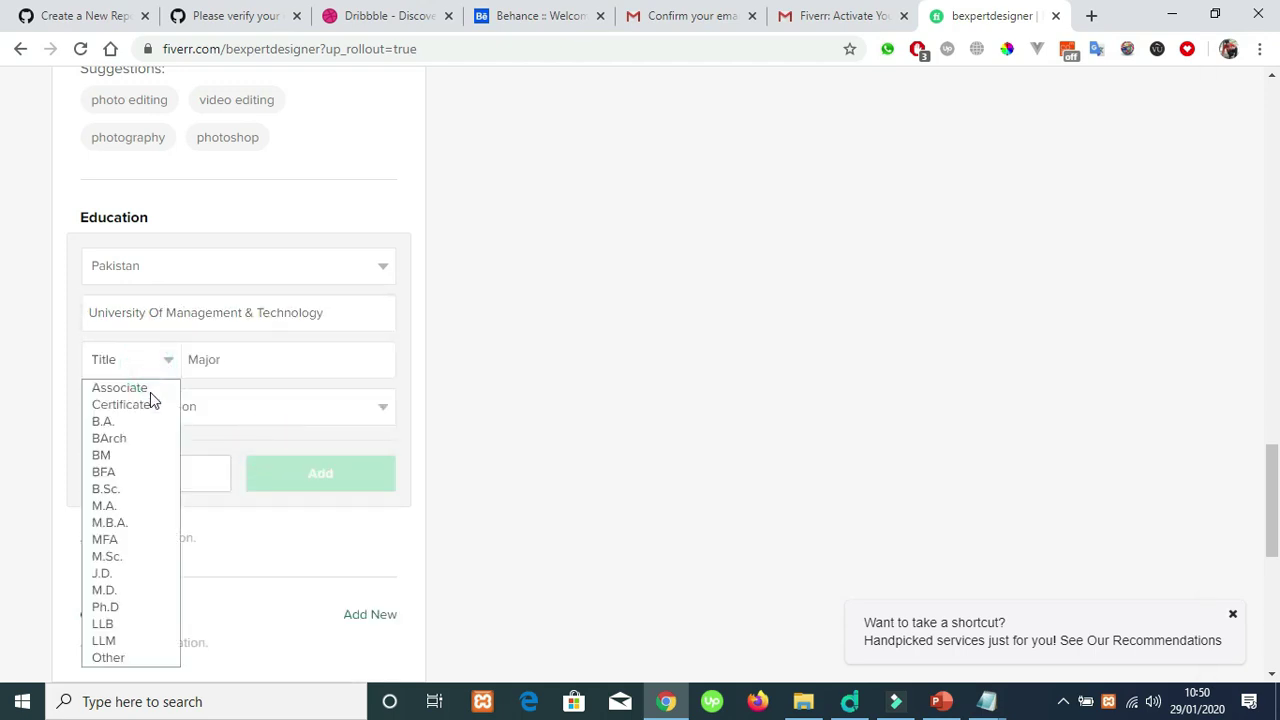
{"action": "left_click", "coordinate": [129, 489]}
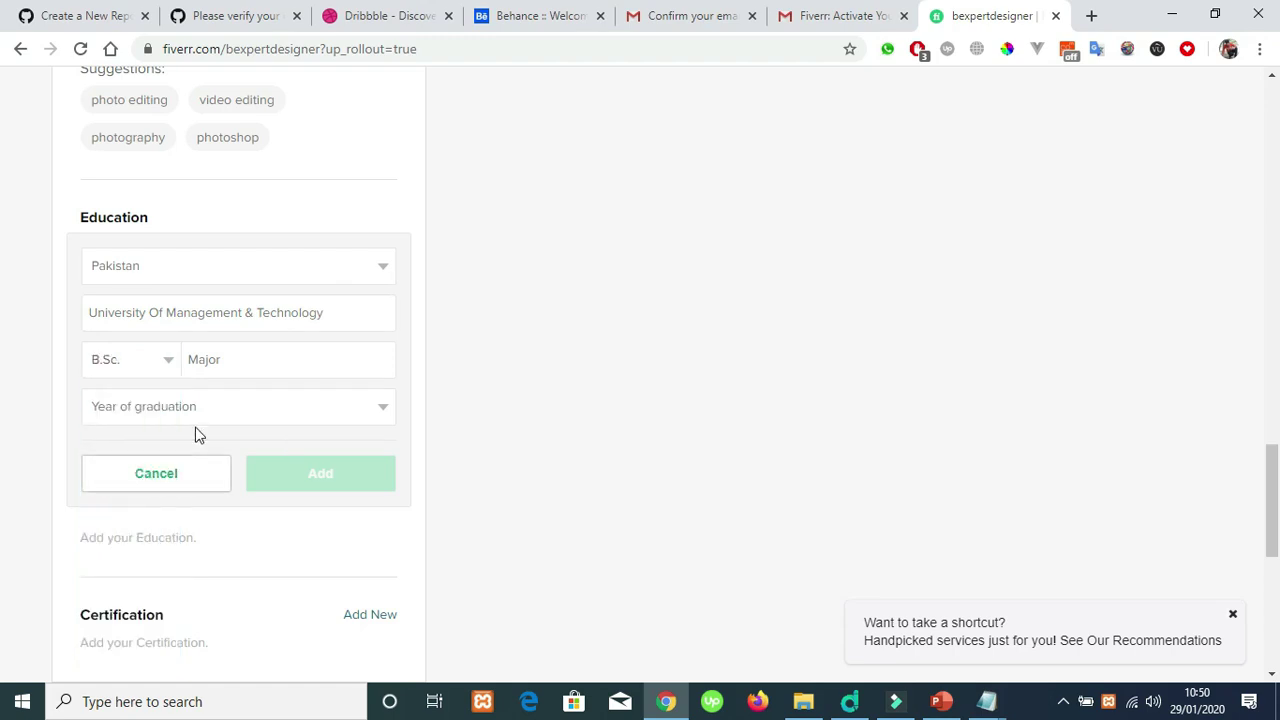
{"action": "left_click", "coordinate": [242, 357]}
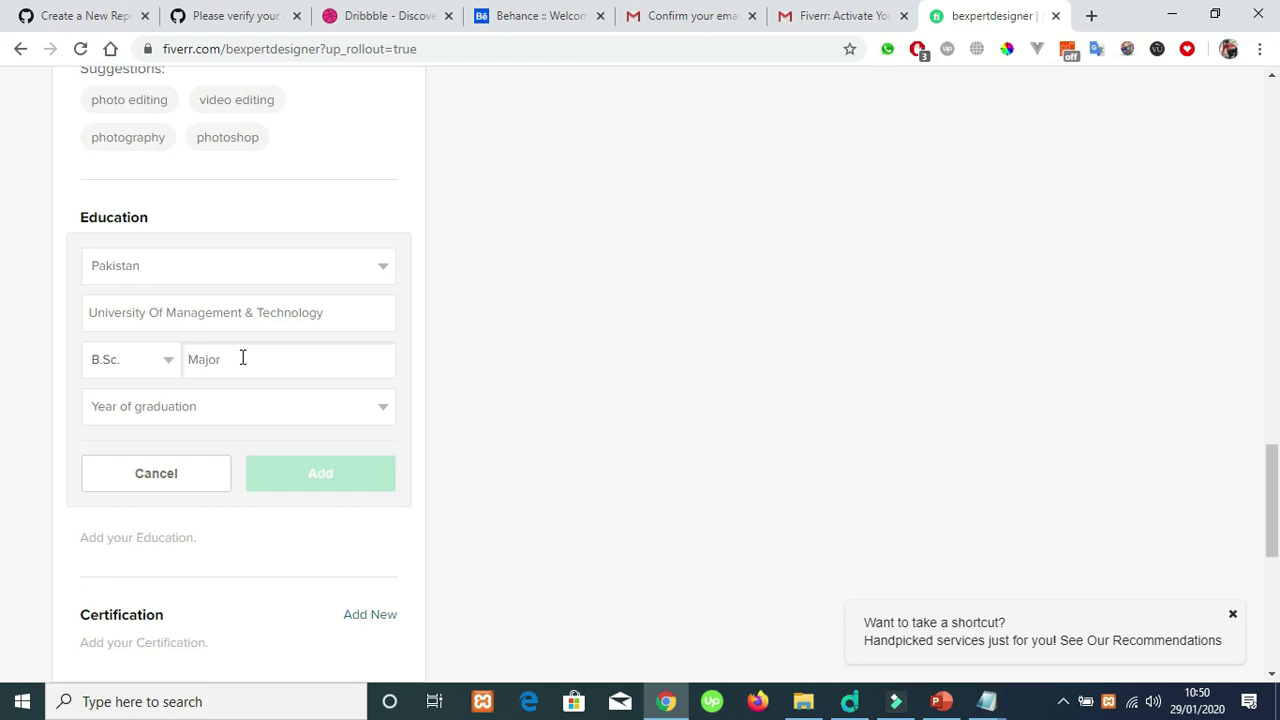
{"action": "type", "text": "Com"}
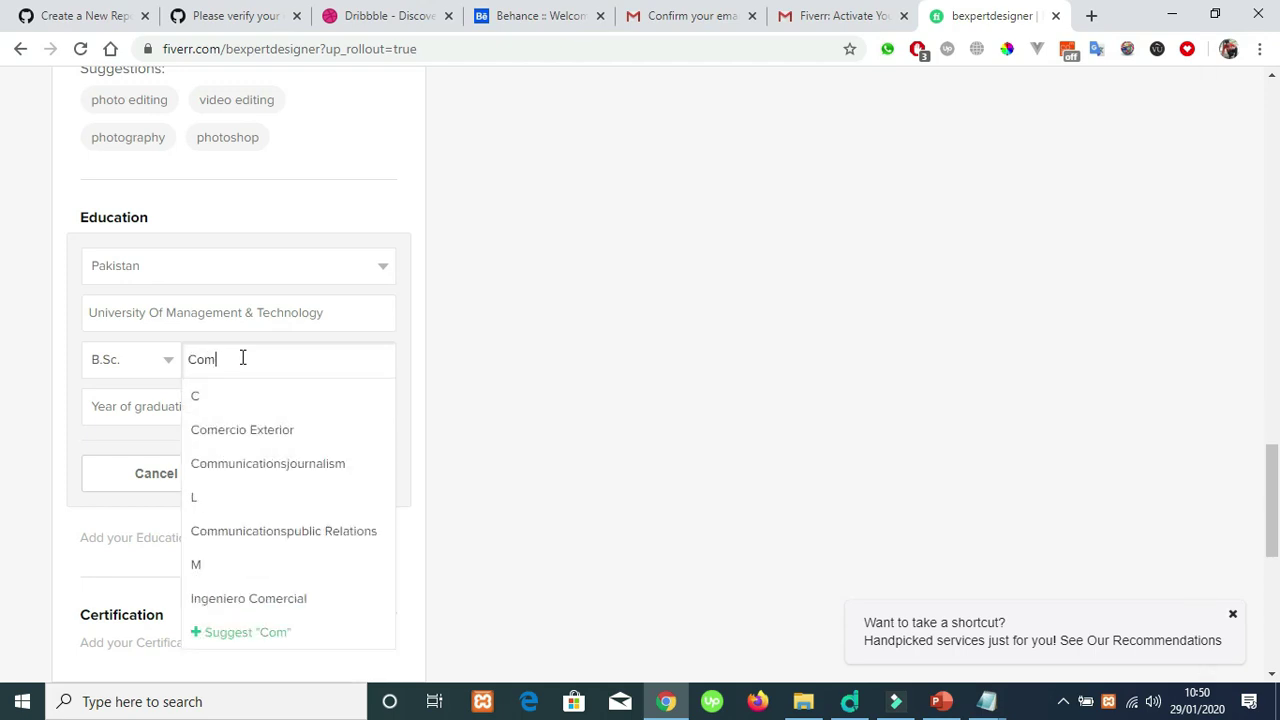
{"action": "type", "text": "pute"}
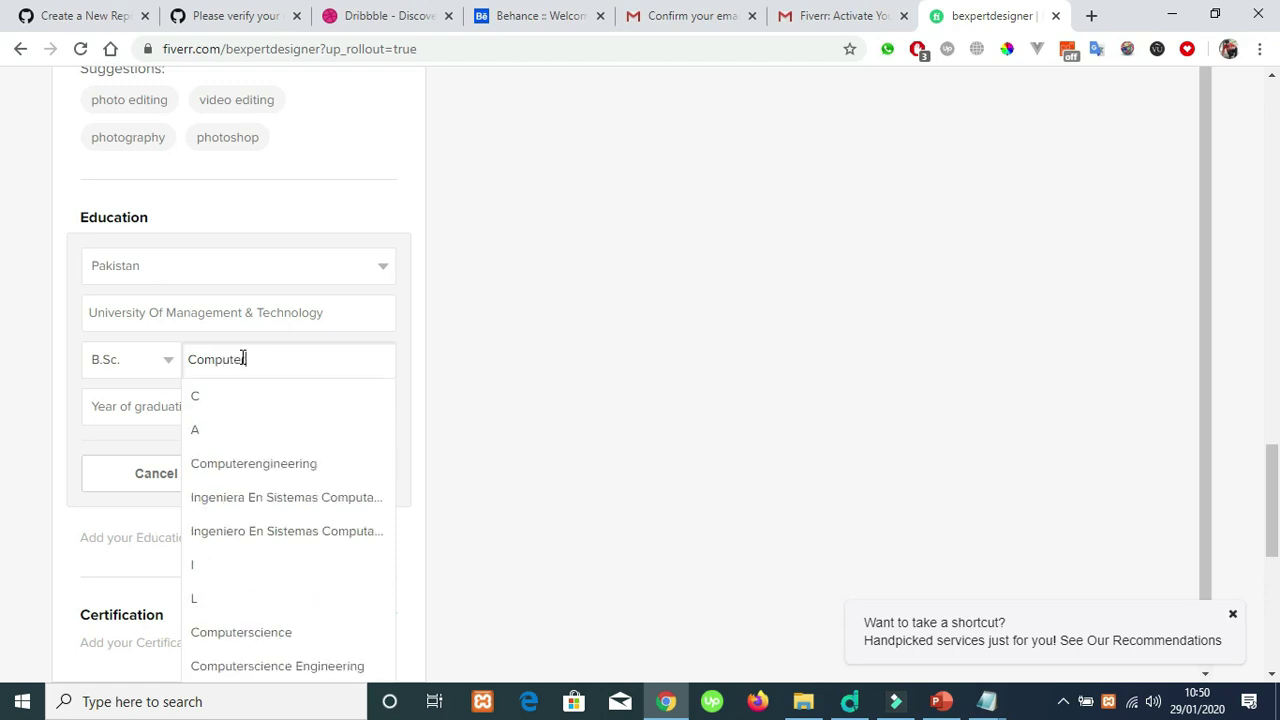
{"action": "type", "text": "r S"}
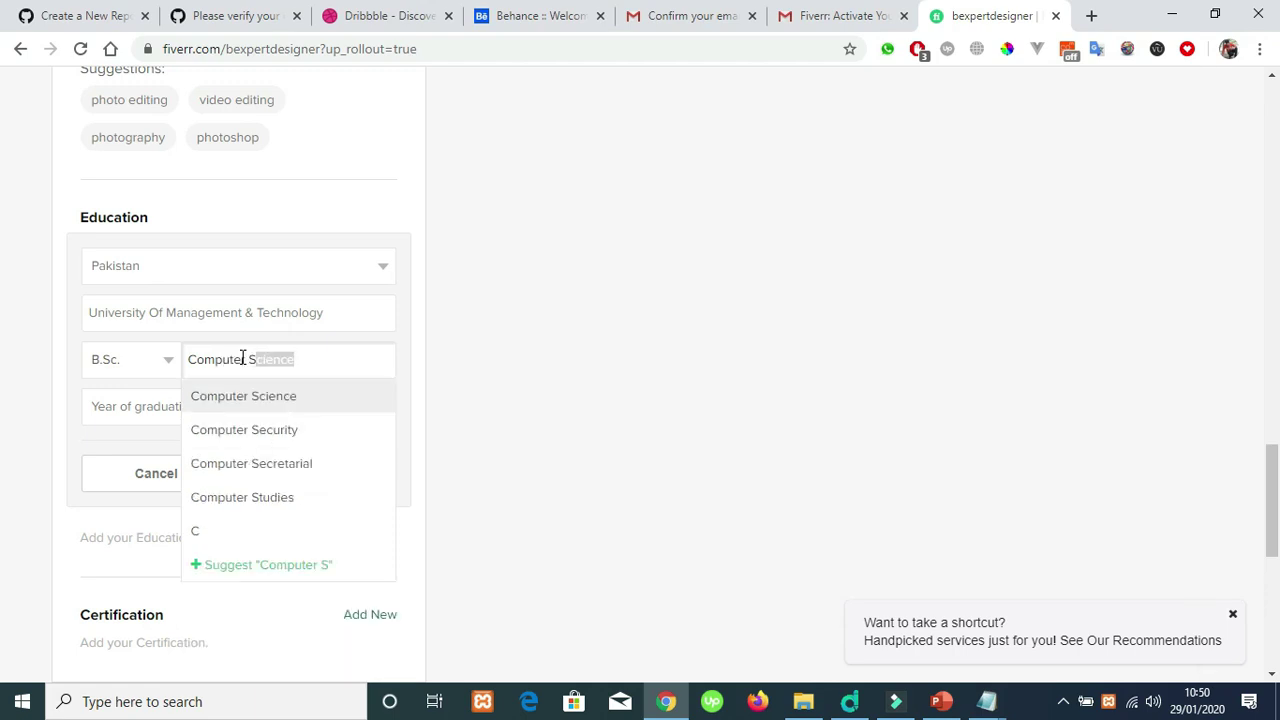
{"action": "left_click", "coordinate": [274, 392]}
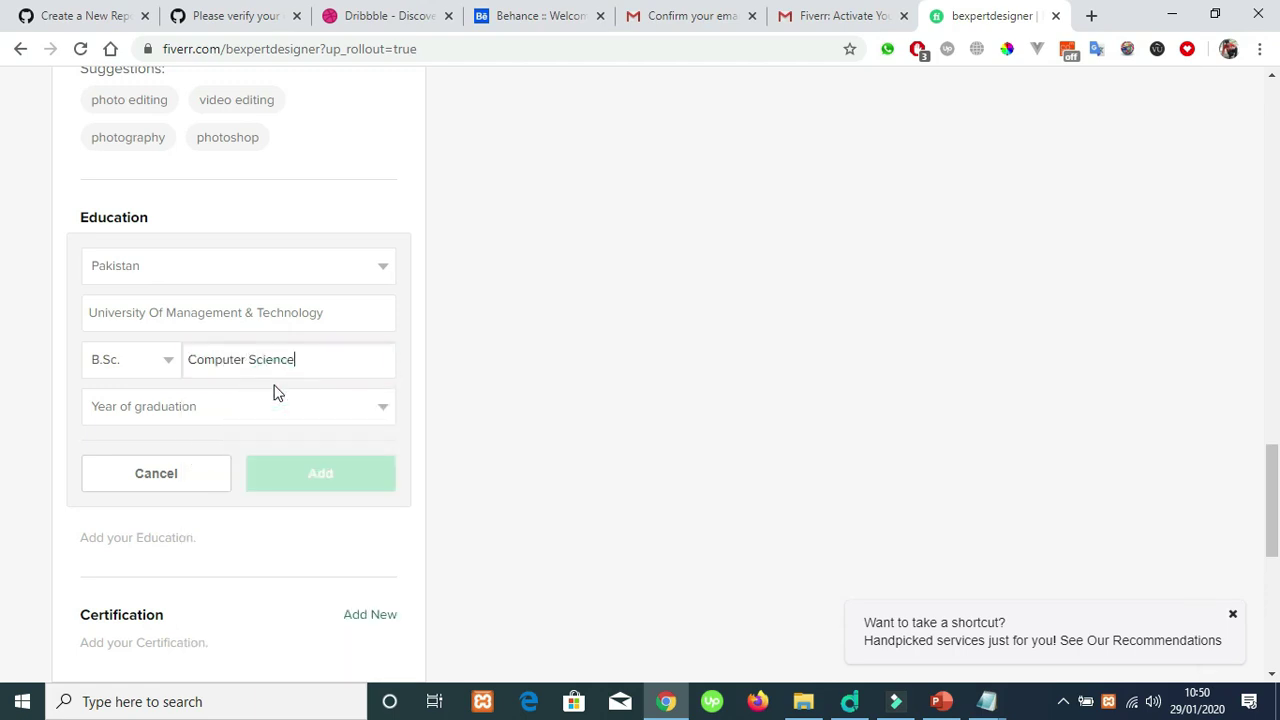
Set the year of graduation to 2017 and add the education entry to the profile
{"action": "left_click", "coordinate": [274, 420]}
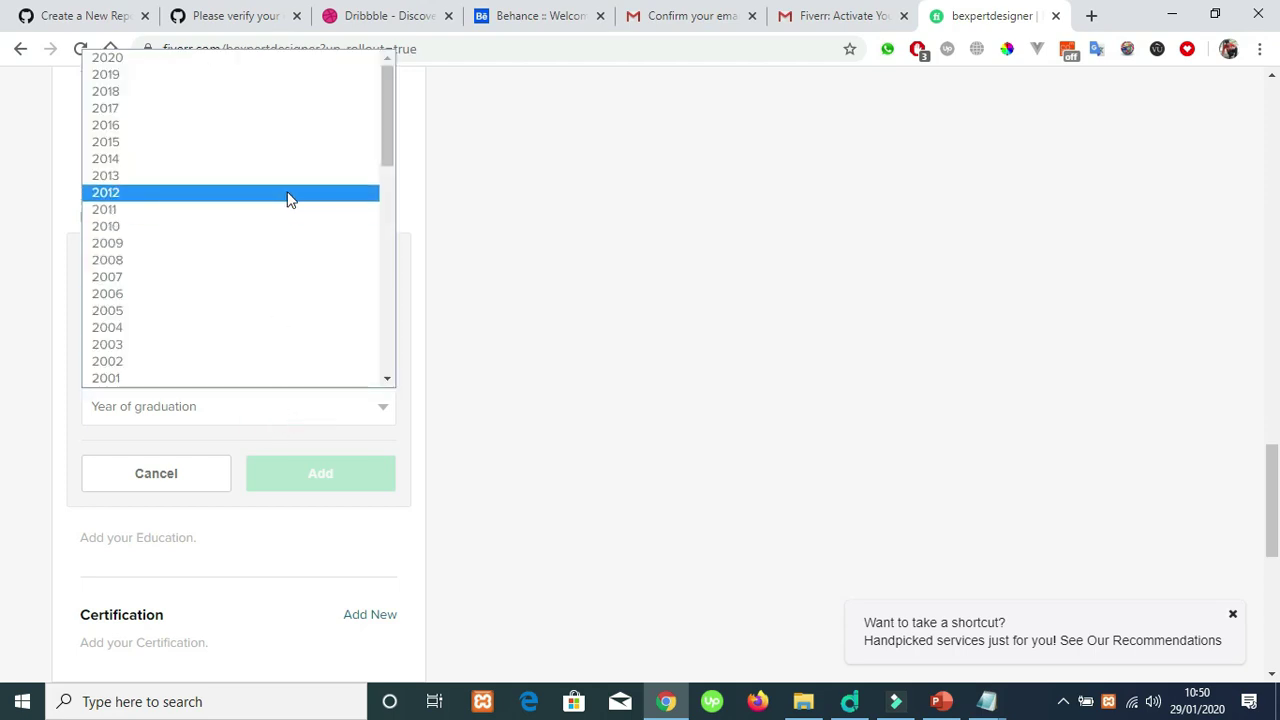
{"action": "left_click", "coordinate": [306, 108]}
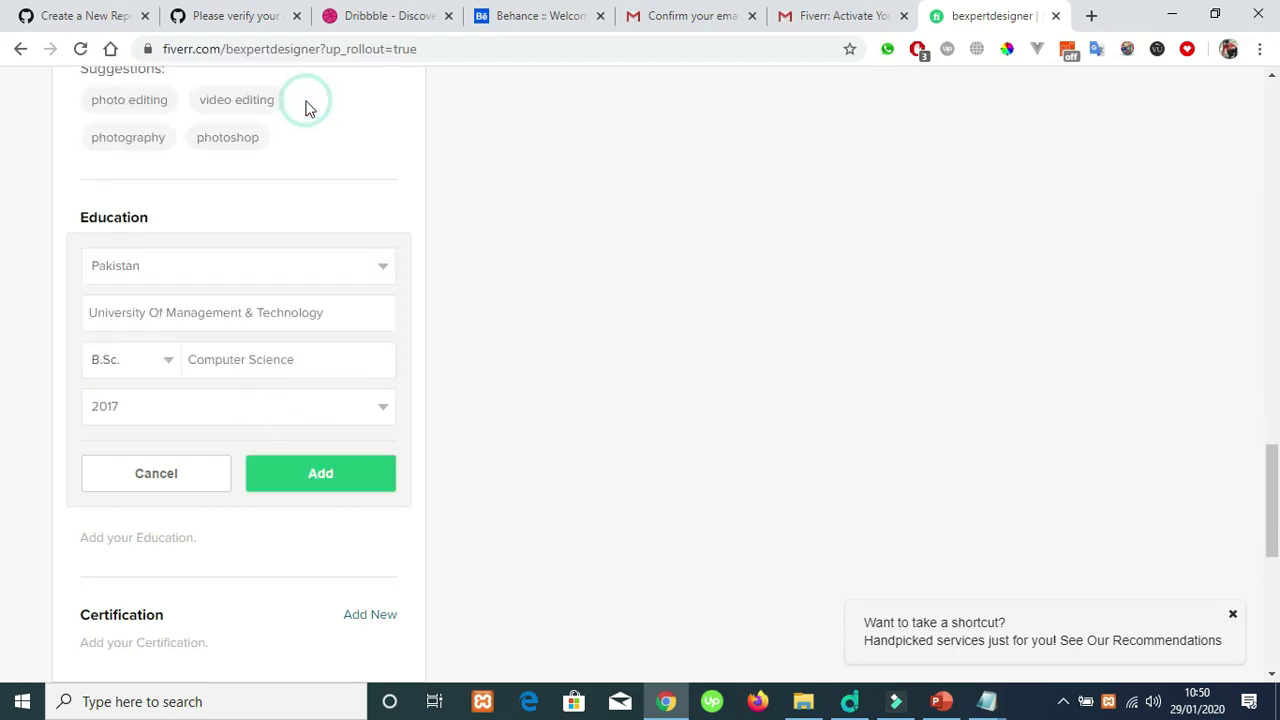
{"action": "left_click", "coordinate": [303, 466]}
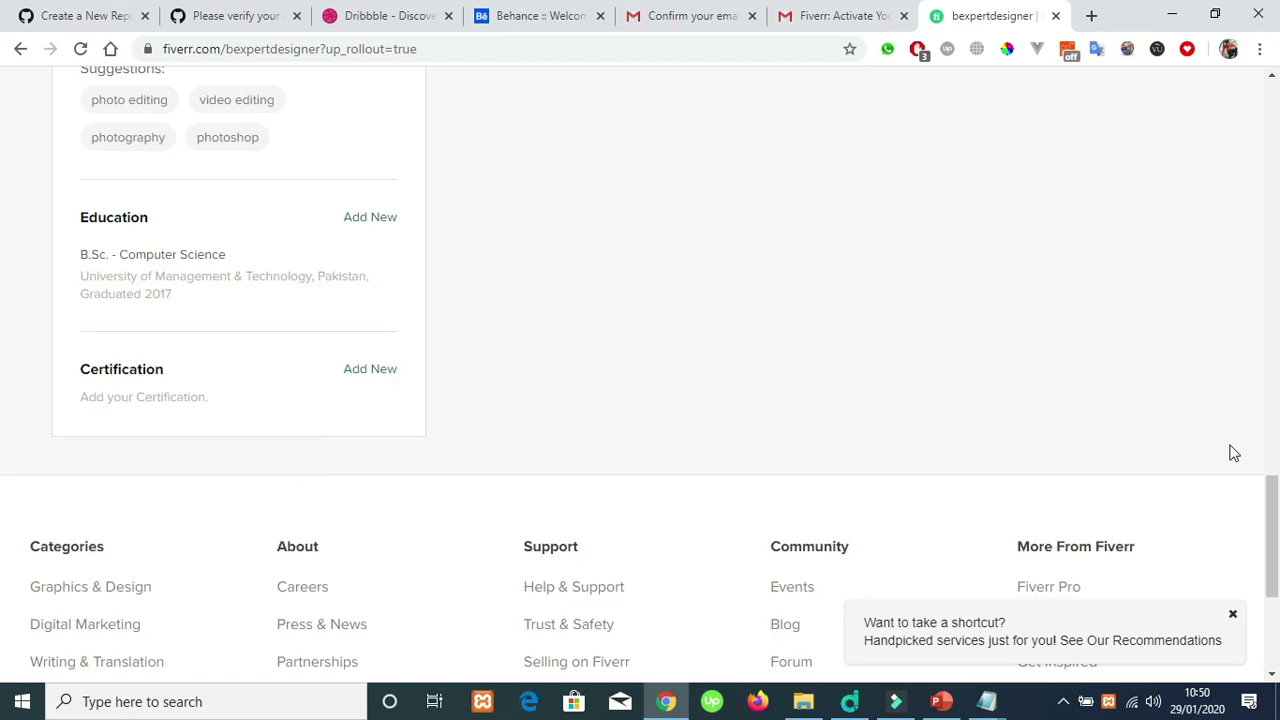
Start a new certification entry and enter Graphic Designer as the certificate or award
{"action": "left_click_drag", "start_coordinate": [1273, 514], "coordinate": [1274, 530]}
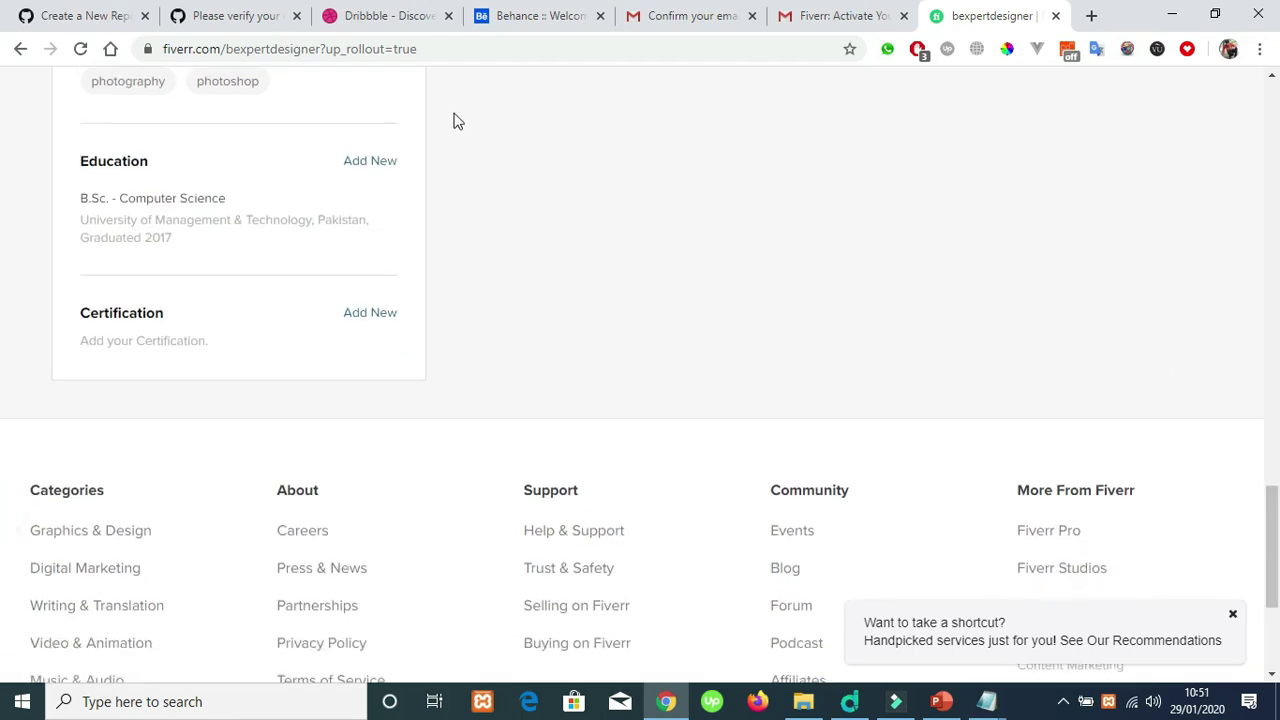
{"action": "left_click", "coordinate": [374, 313]}
{"action": "left_click", "coordinate": [266, 360]}
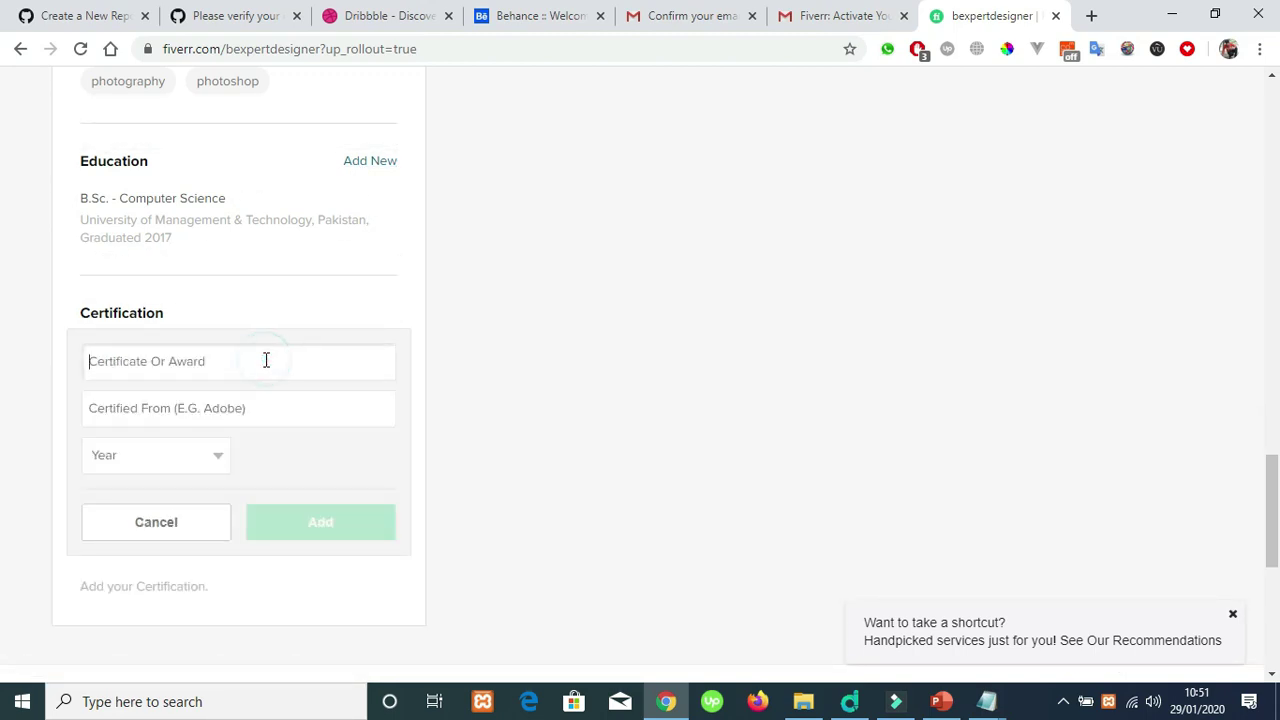
{"action": "type", "text": "G"}
{"action": "type", "text": "aphic"}
{"action": "key", "text": "BackSpace"}
{"action": "key", "text": "BackSpace"}
{"action": "key", "text": "BackSpace"}
{"action": "key", "text": "BackSpace"}
{"action": "key", "text": "BackSpace"}
{"action": "key", "text": "BackSpace"}
{"action": "type", "text": "G"}
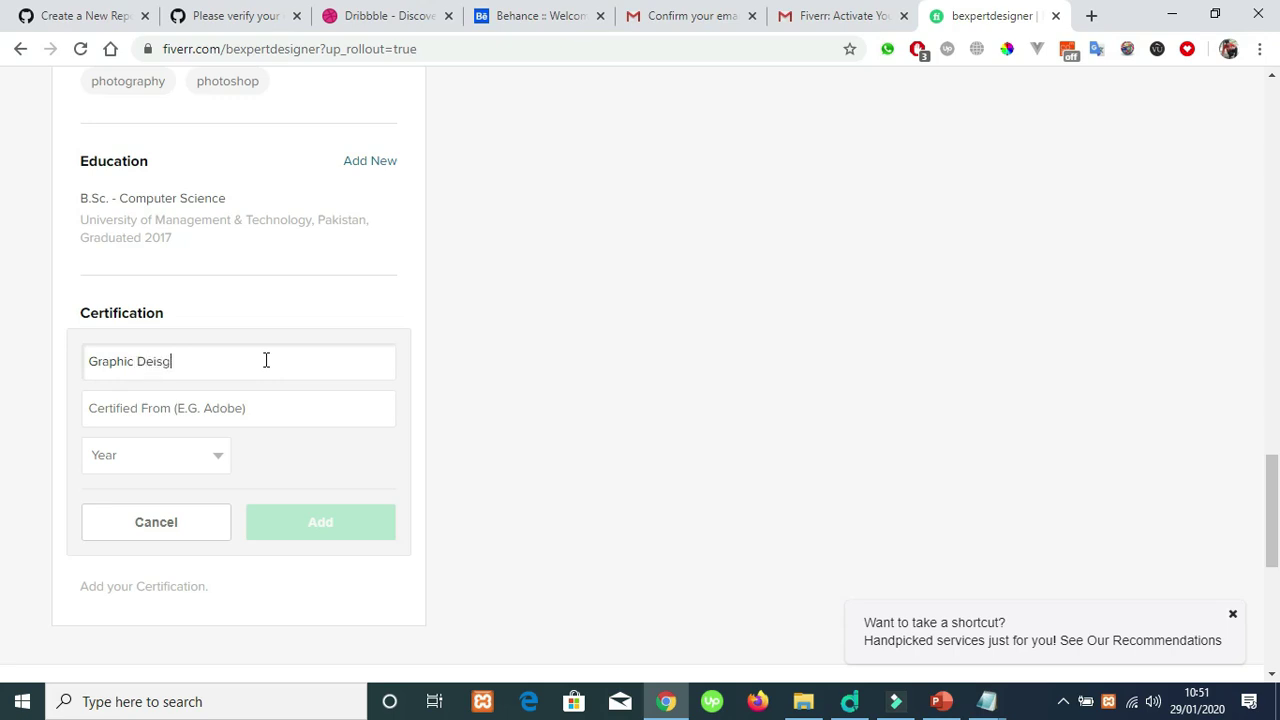
{"action": "key", "text": "Tab"}
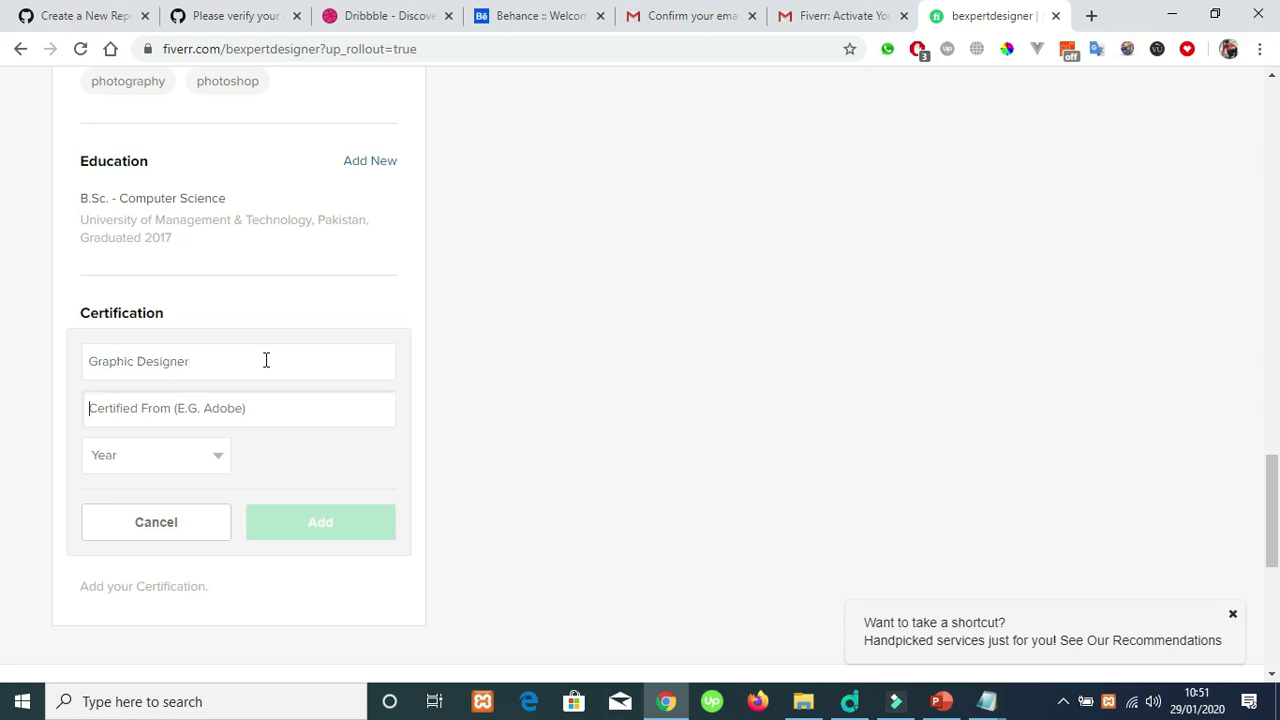
Enter Edge System International as the organisation that issued the certification
{"action": "type", "text": "E"}
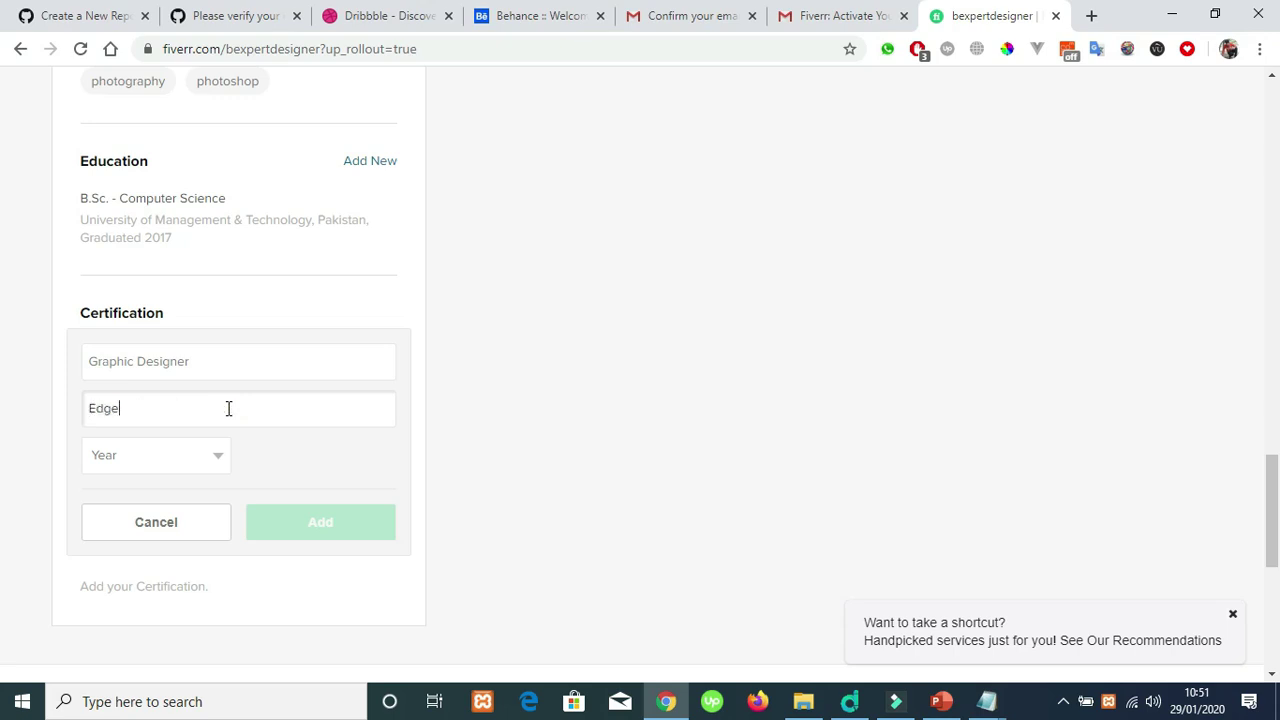
{"action": "type", "text": "dge"}
{"action": "left_click", "coordinate": [228, 408]}
{"action": "key", "text": "BackSpace"}
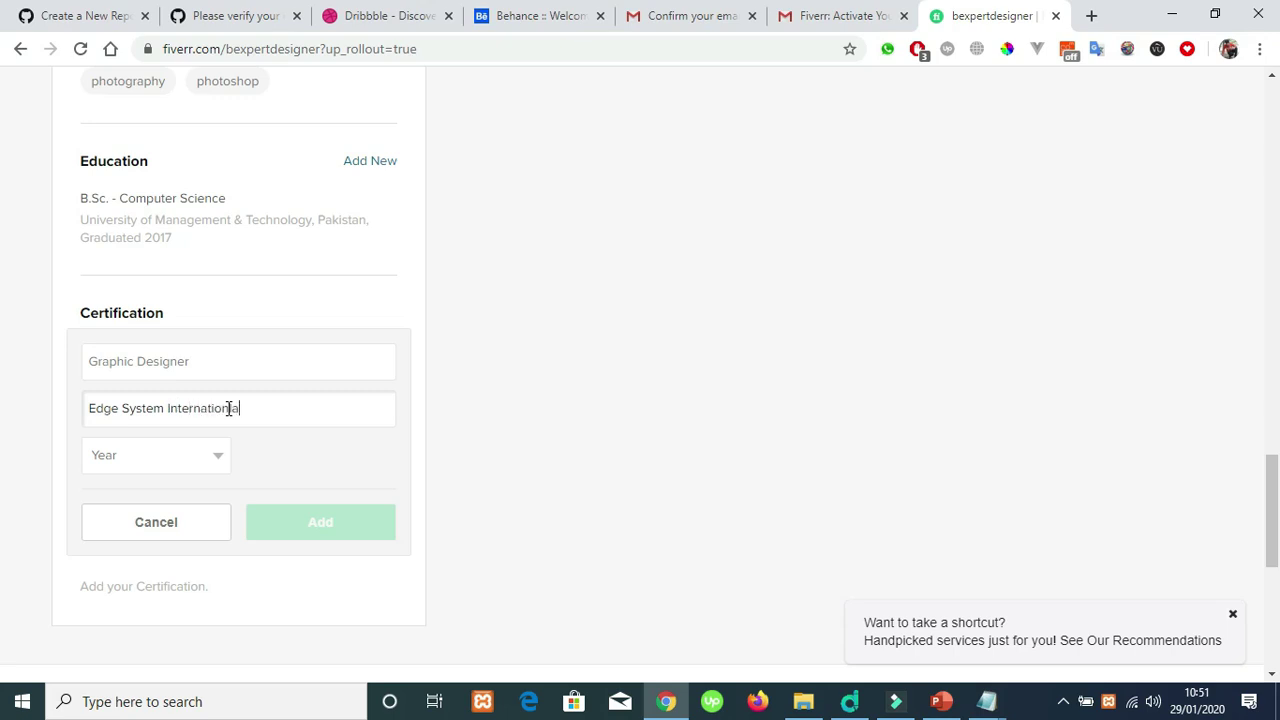
{"action": "type", "text": "l"}
{"action": "key", "text": "Tab"}
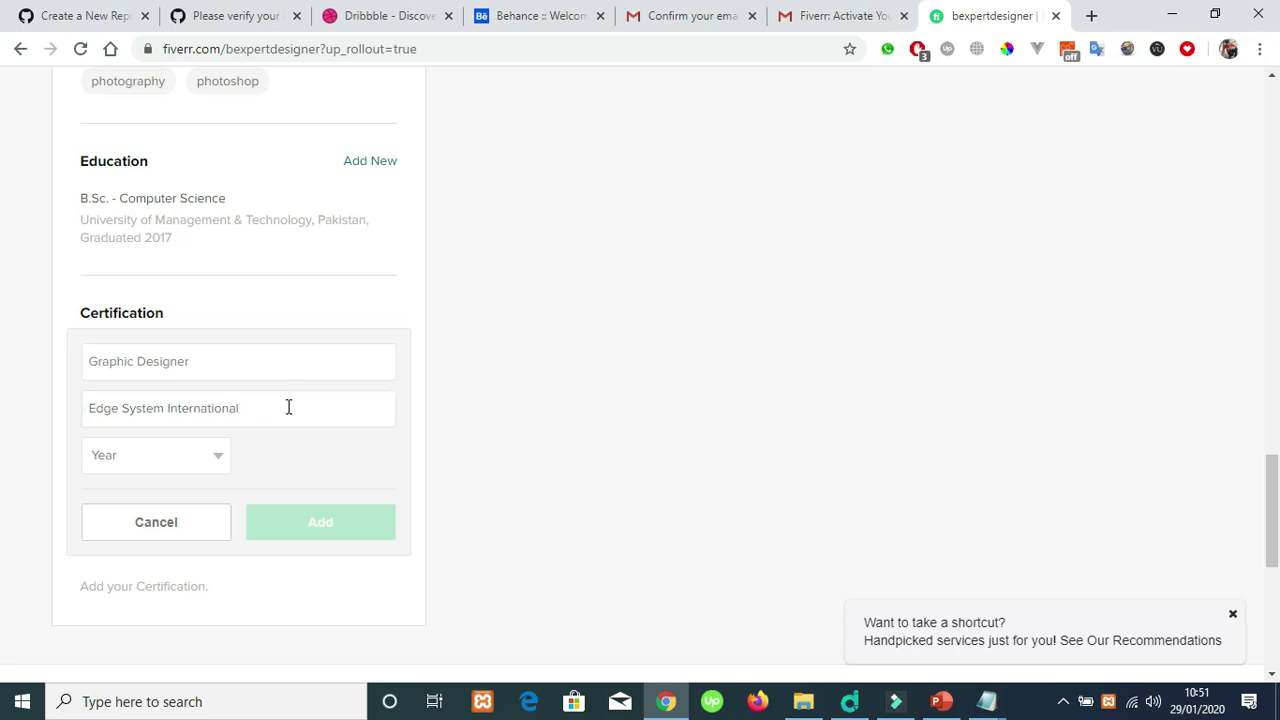
Set the certification year to 2016 and add the certification to the profile
{"action": "left_click", "coordinate": [183, 456]}
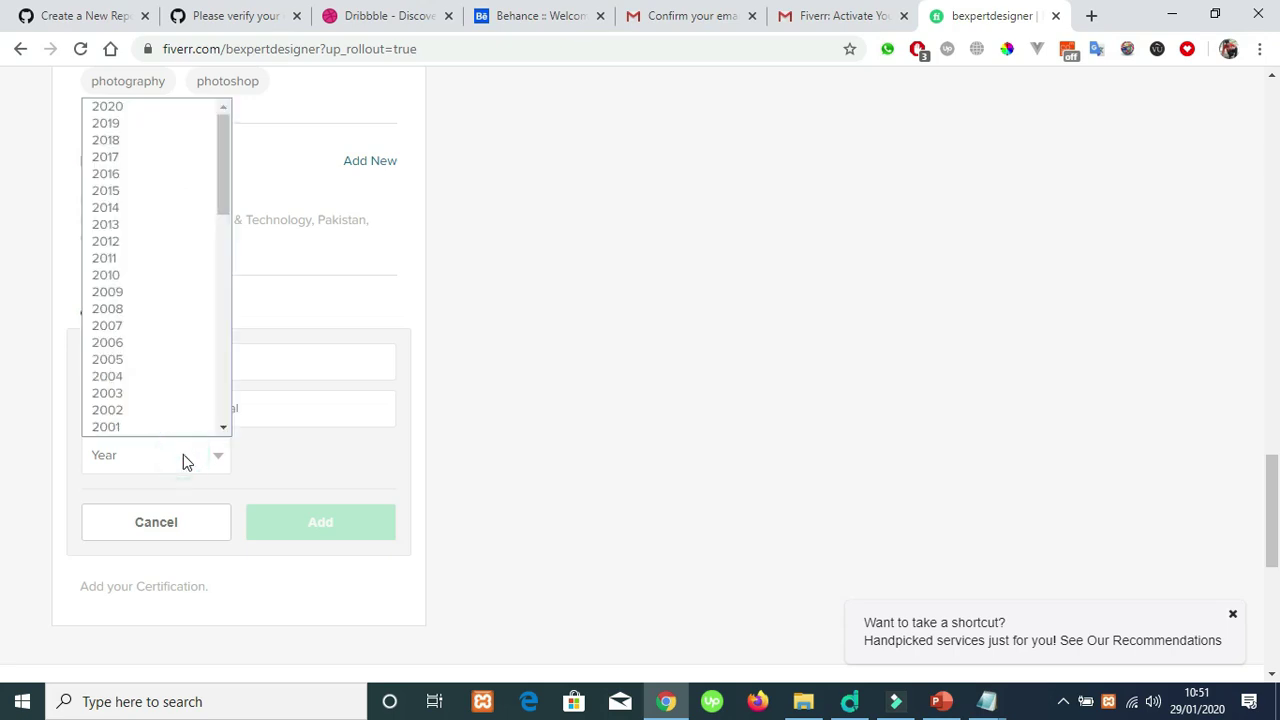
{"action": "left_click", "coordinate": [165, 177]}
{"action": "left_click", "coordinate": [337, 520]}
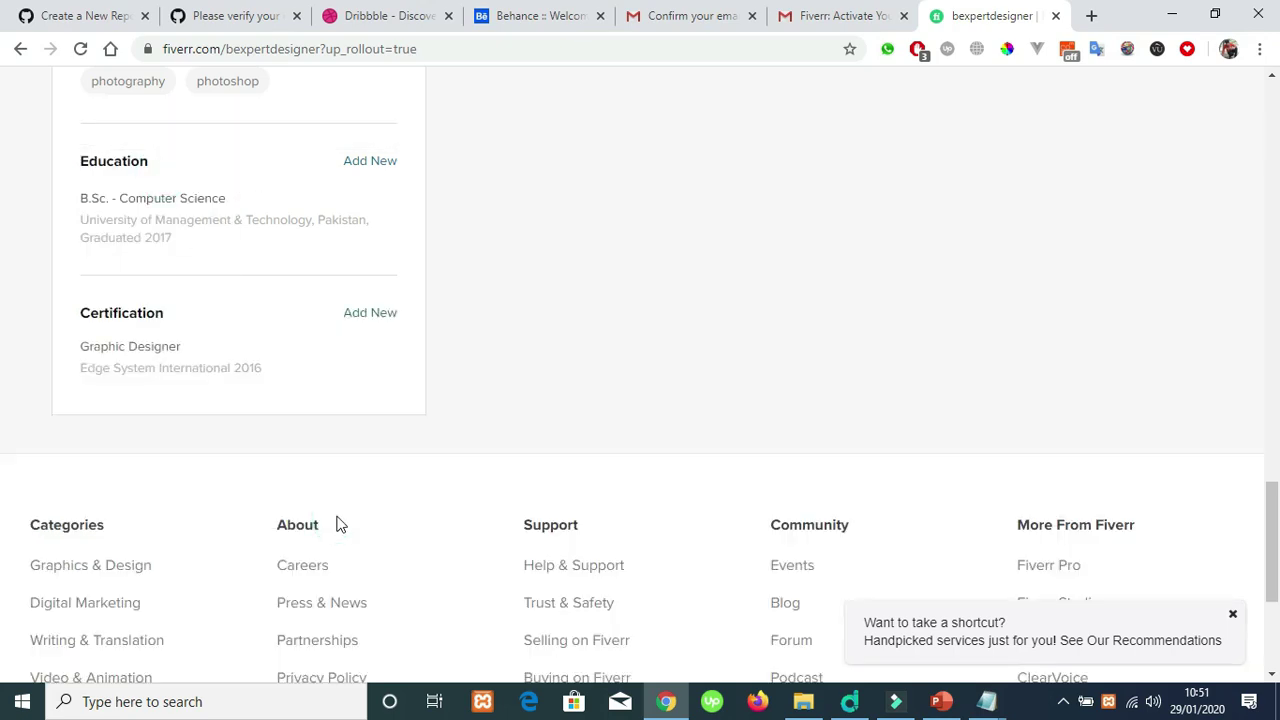
Link the Dribbble account to the seller profile and authorize Fiverr to access its public information
{"action": "left_click_drag", "start_coordinate": [1272, 543], "coordinate": [1274, 390]}
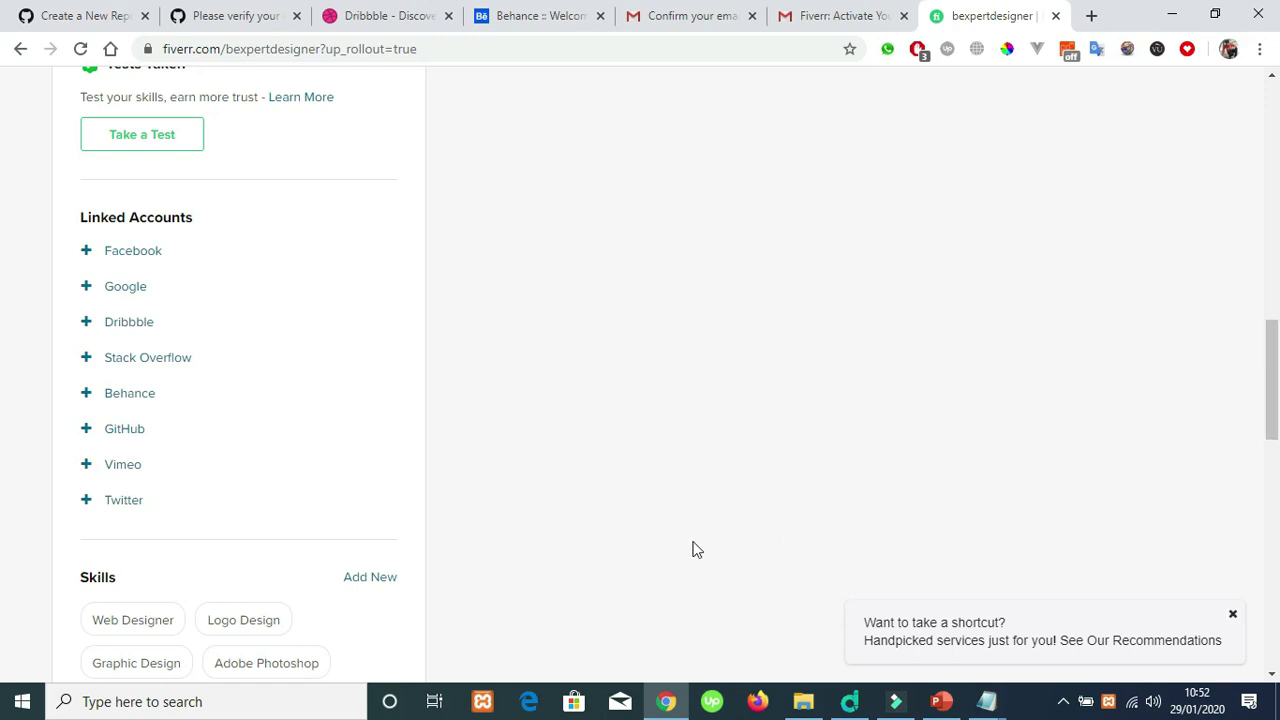
{"action": "left_click", "coordinate": [134, 331]}
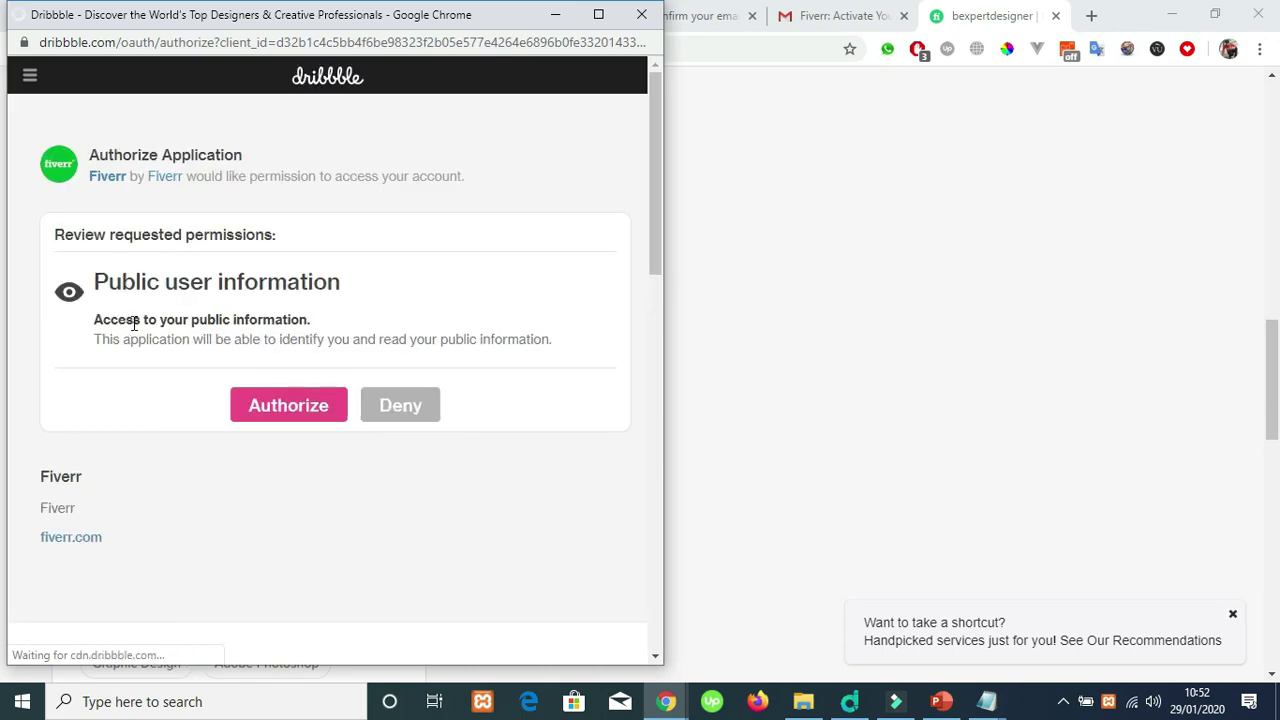
{"action": "left_click", "coordinate": [276, 404]}
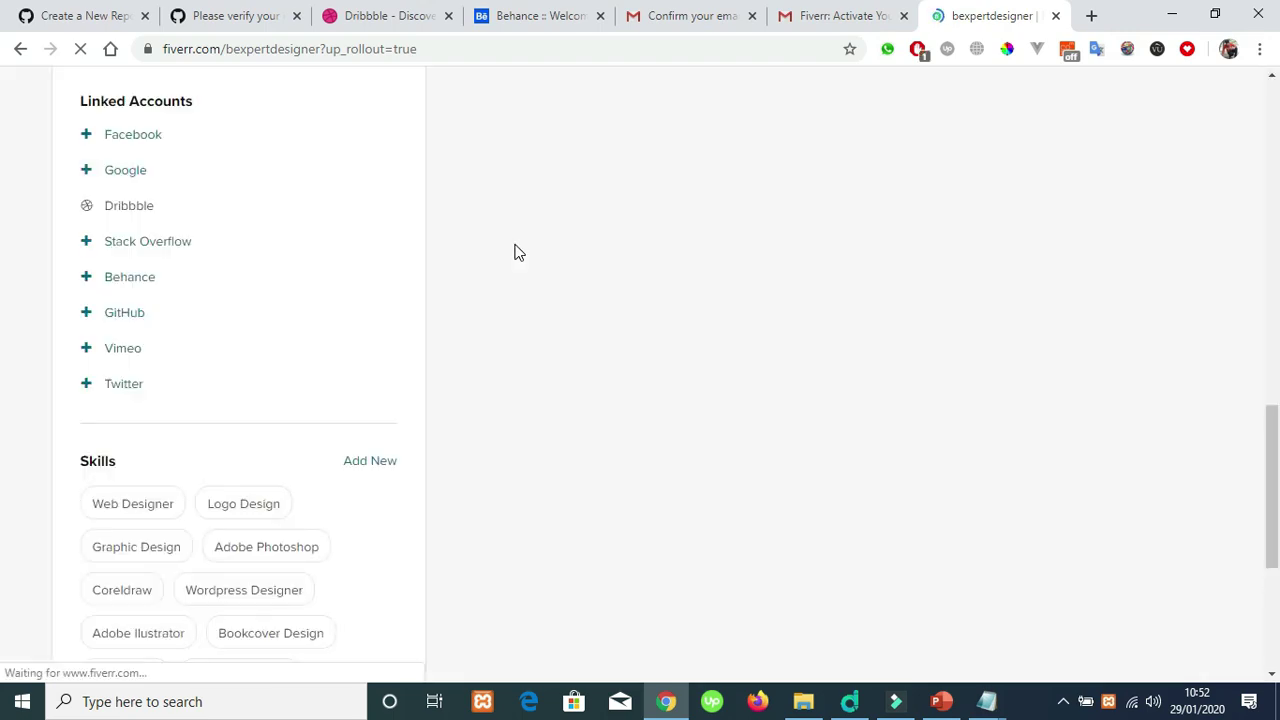
Link the GitHub account to the profile, reviewing the requested personal data permissions and authorizing fiverrSellerIntegration
{"action": "left_click", "coordinate": [115, 314]}
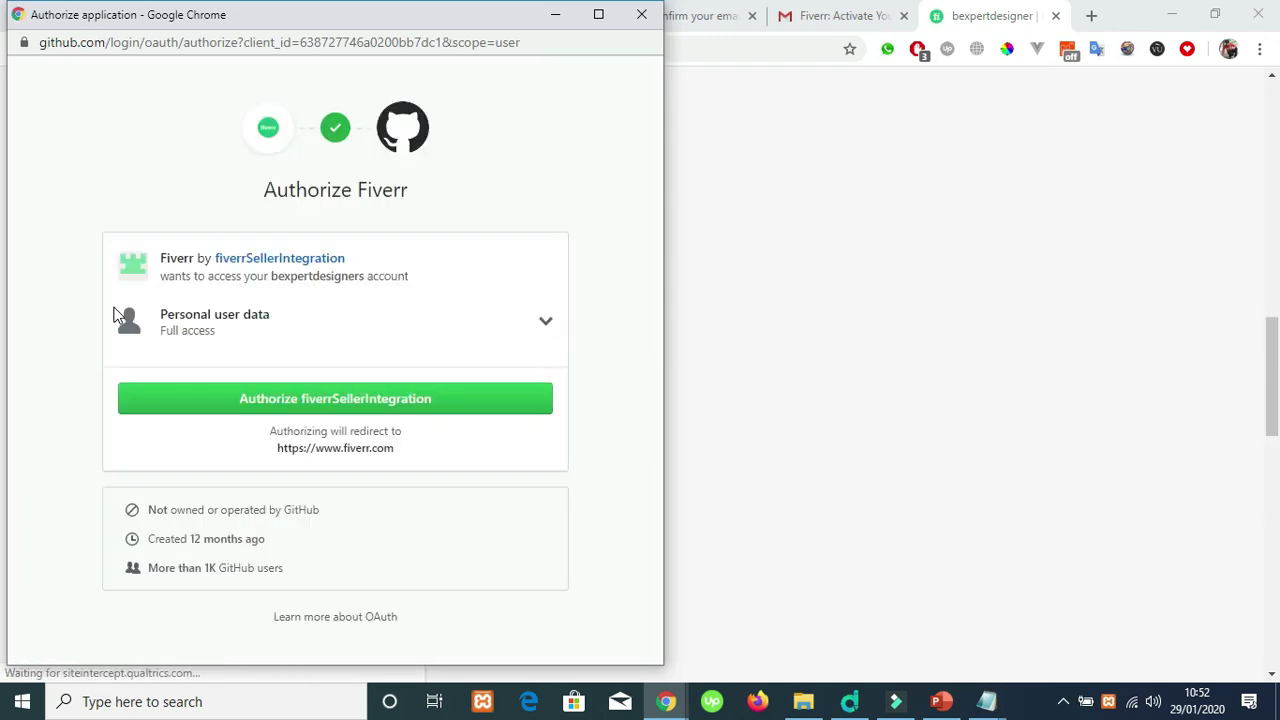
{"action": "left_click", "coordinate": [544, 323]}
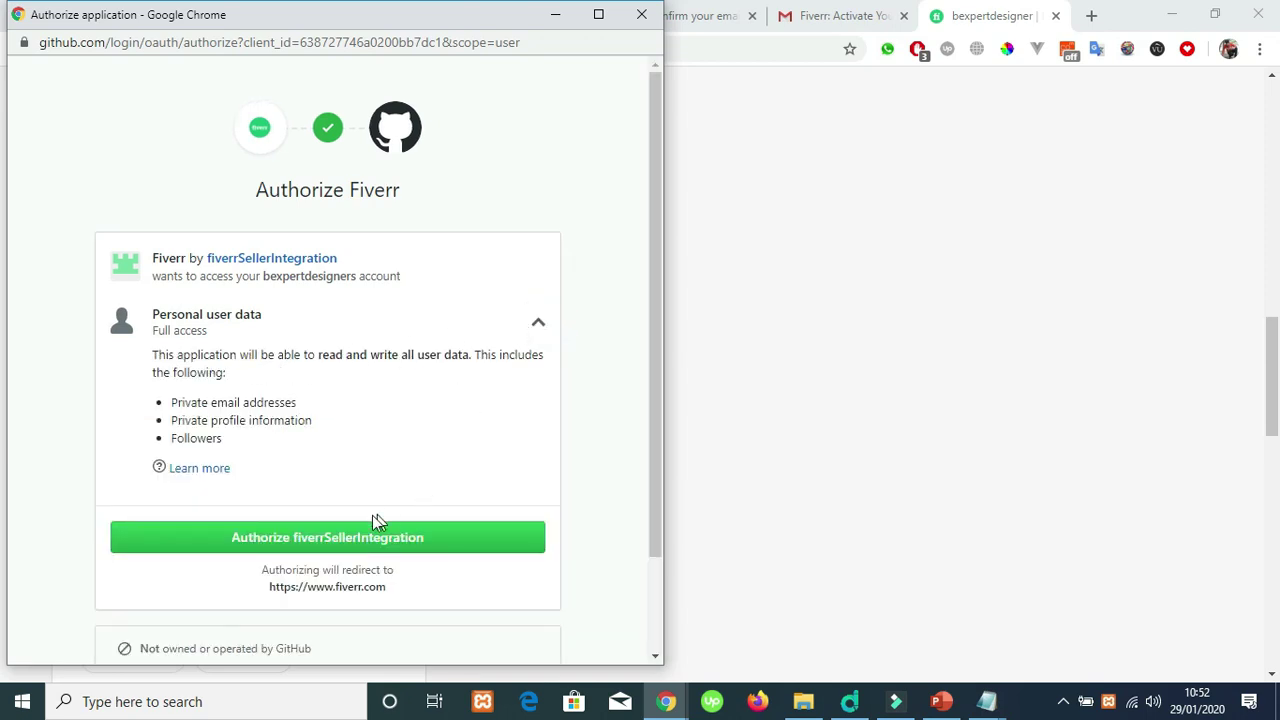
{"action": "left_click", "coordinate": [318, 540]}
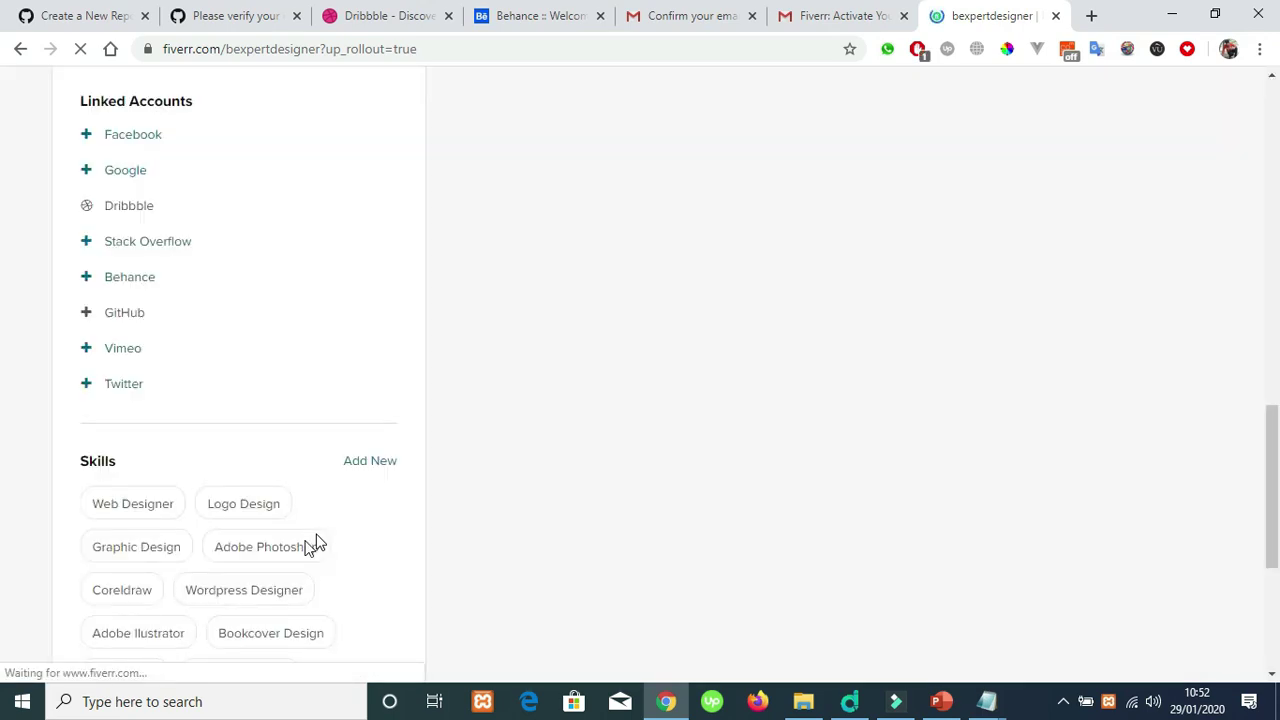
{"action": "left_click", "coordinate": [117, 170]}
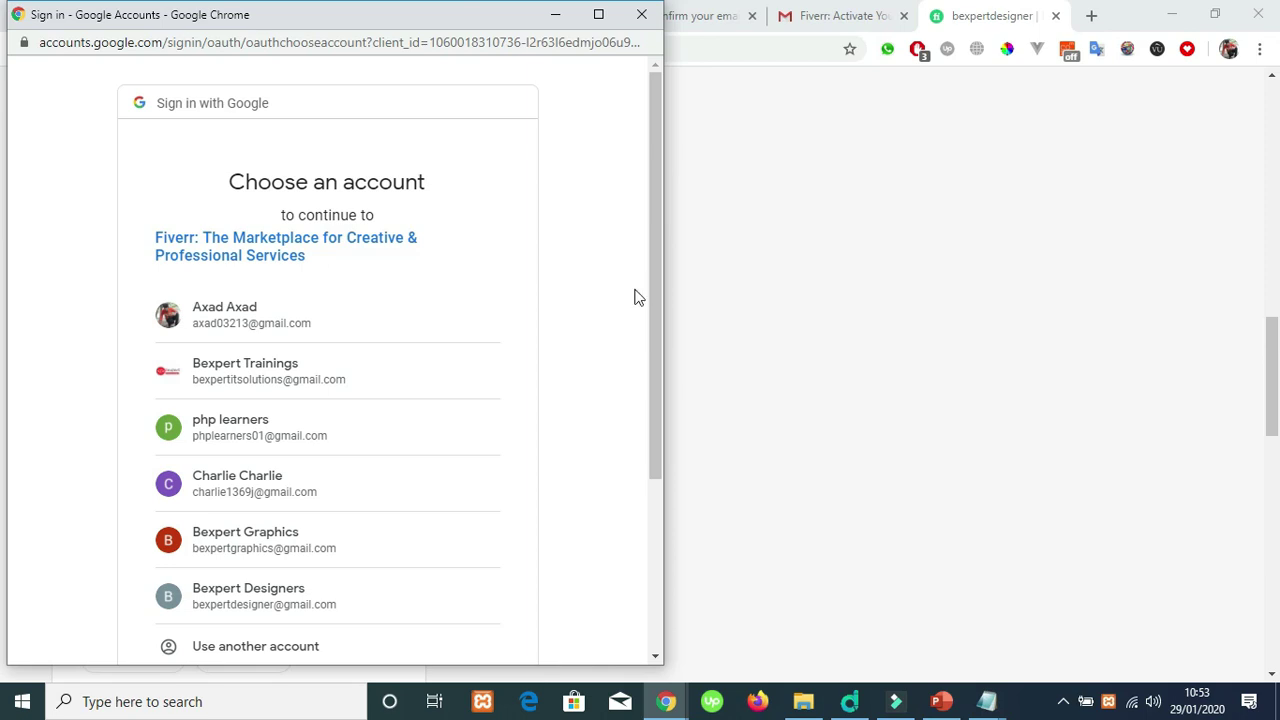
{"action": "left_click", "coordinate": [286, 541]}
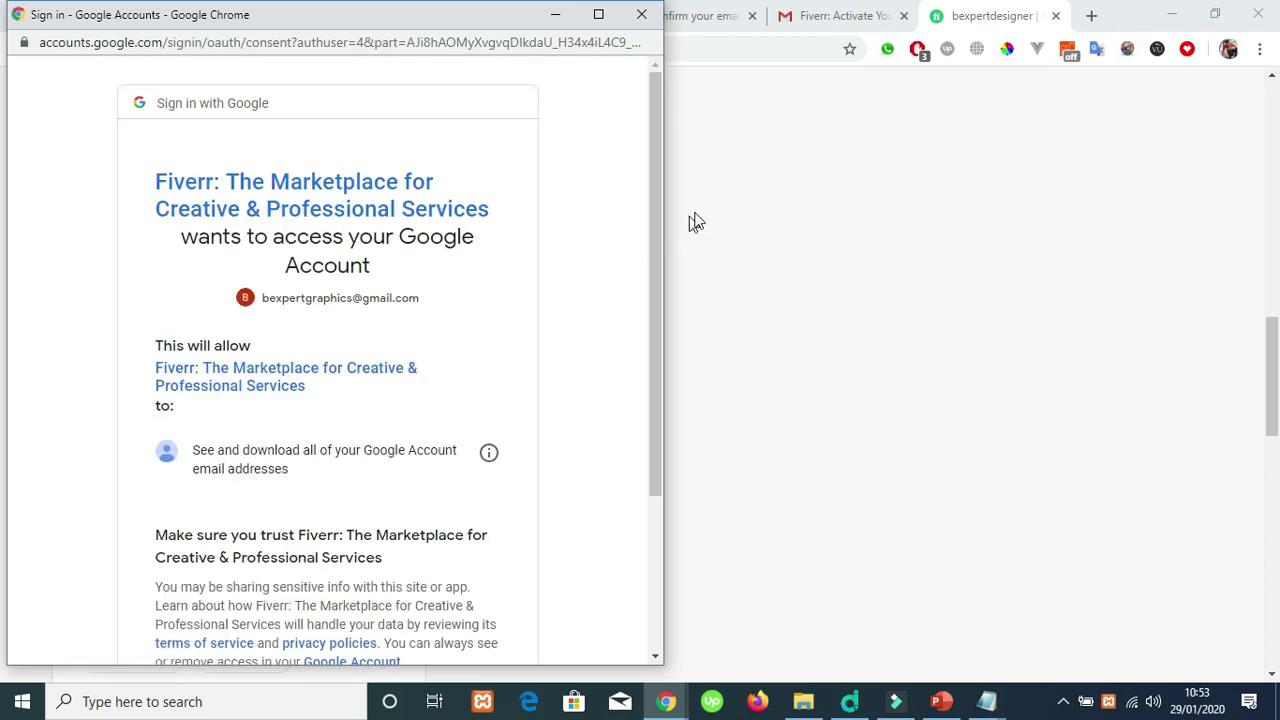
{"action": "left_click_drag", "start_coordinate": [662, 216], "coordinate": [640, 546]}
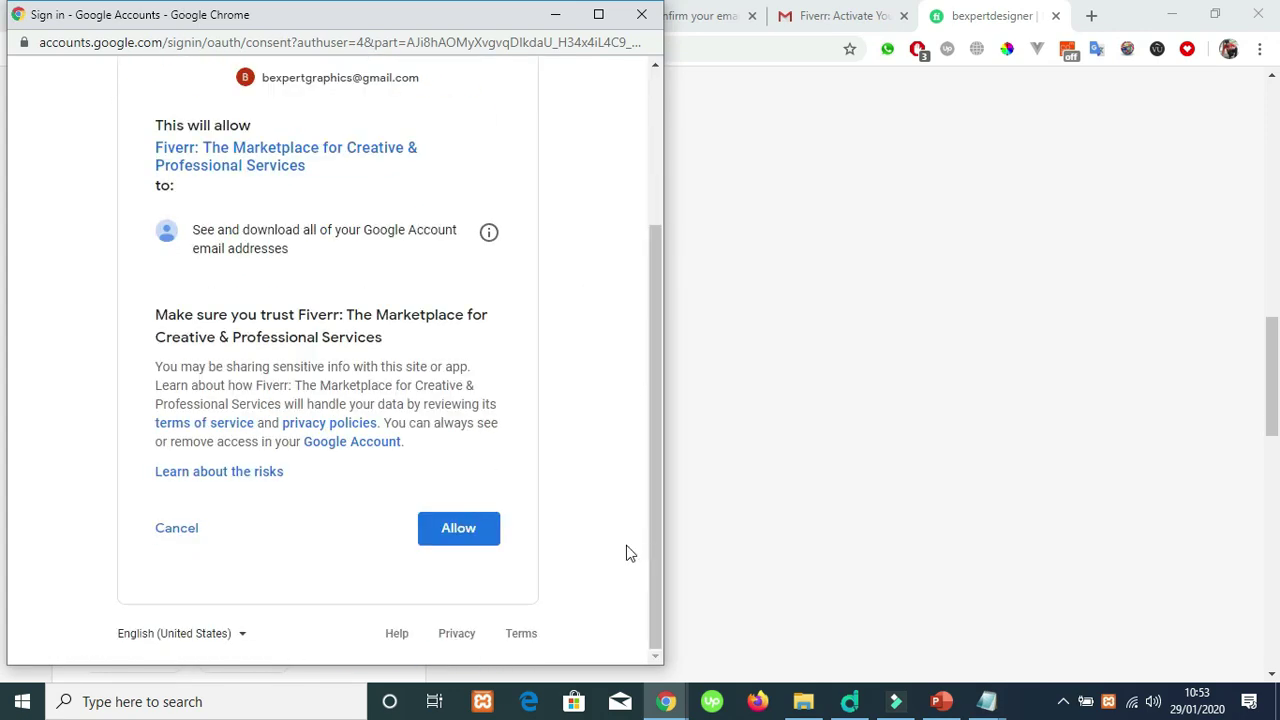
{"action": "left_click", "coordinate": [155, 528]}
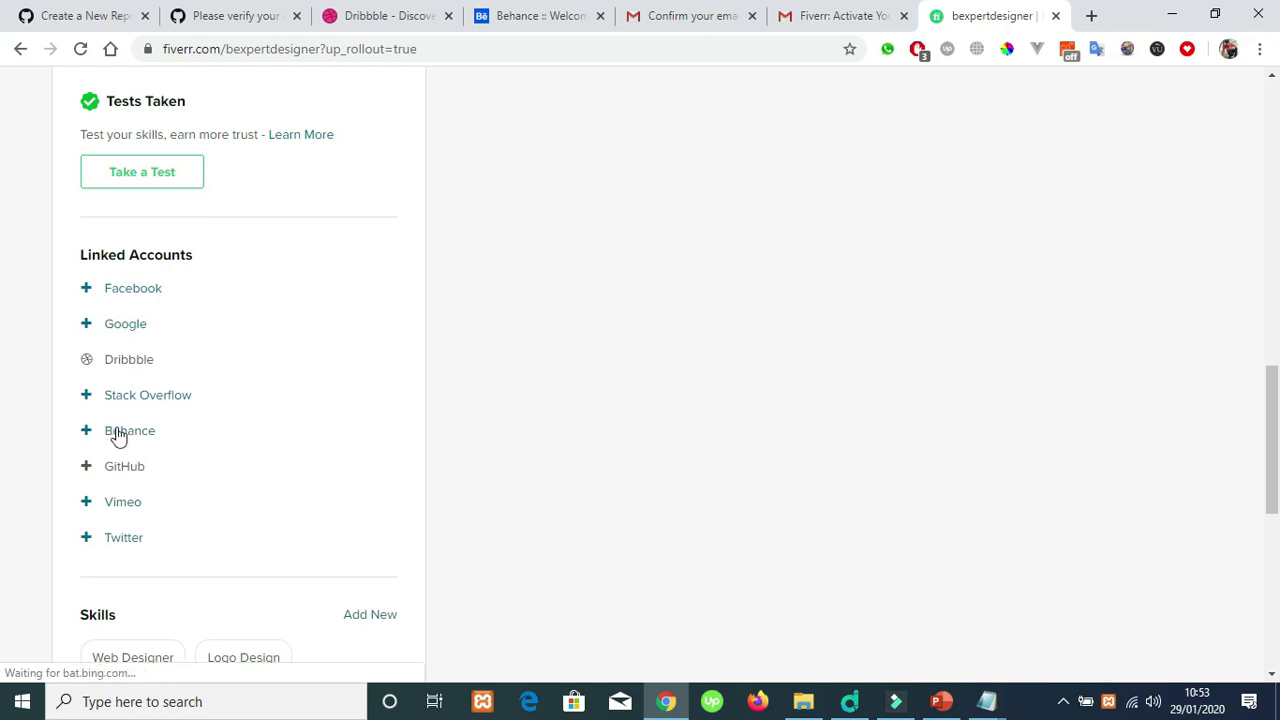
{"action": "left_click", "coordinate": [117, 435]}
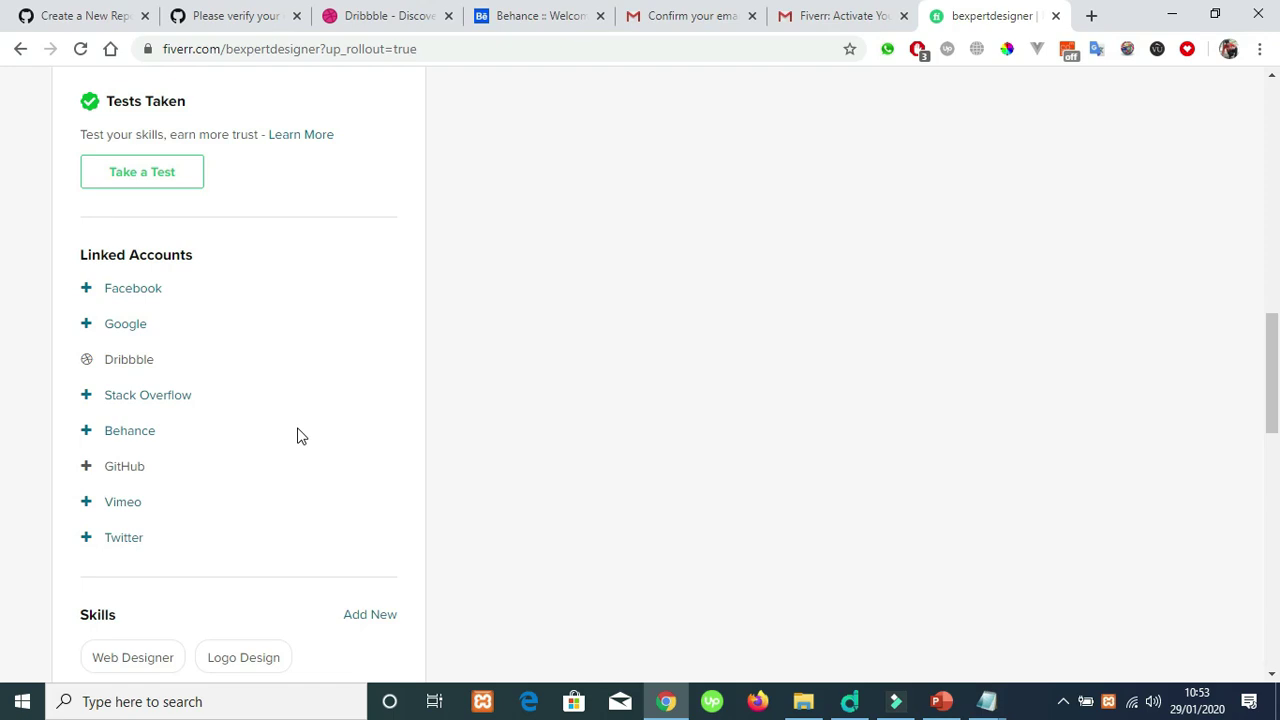
Link the Bexpert Designers Google account to the seller profile and allow Fiverr access to its email addresses
{"action": "left_click", "coordinate": [117, 330]}
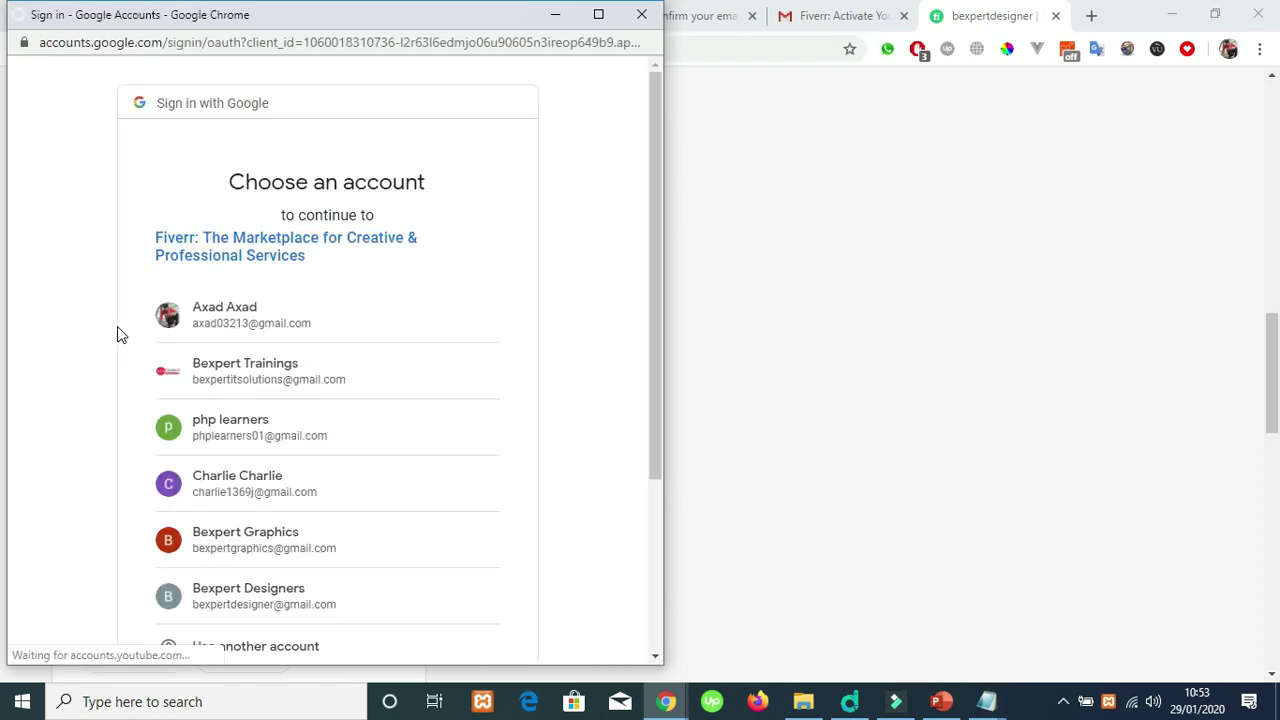
{"action": "left_click_drag", "start_coordinate": [660, 218], "coordinate": [644, 423]}
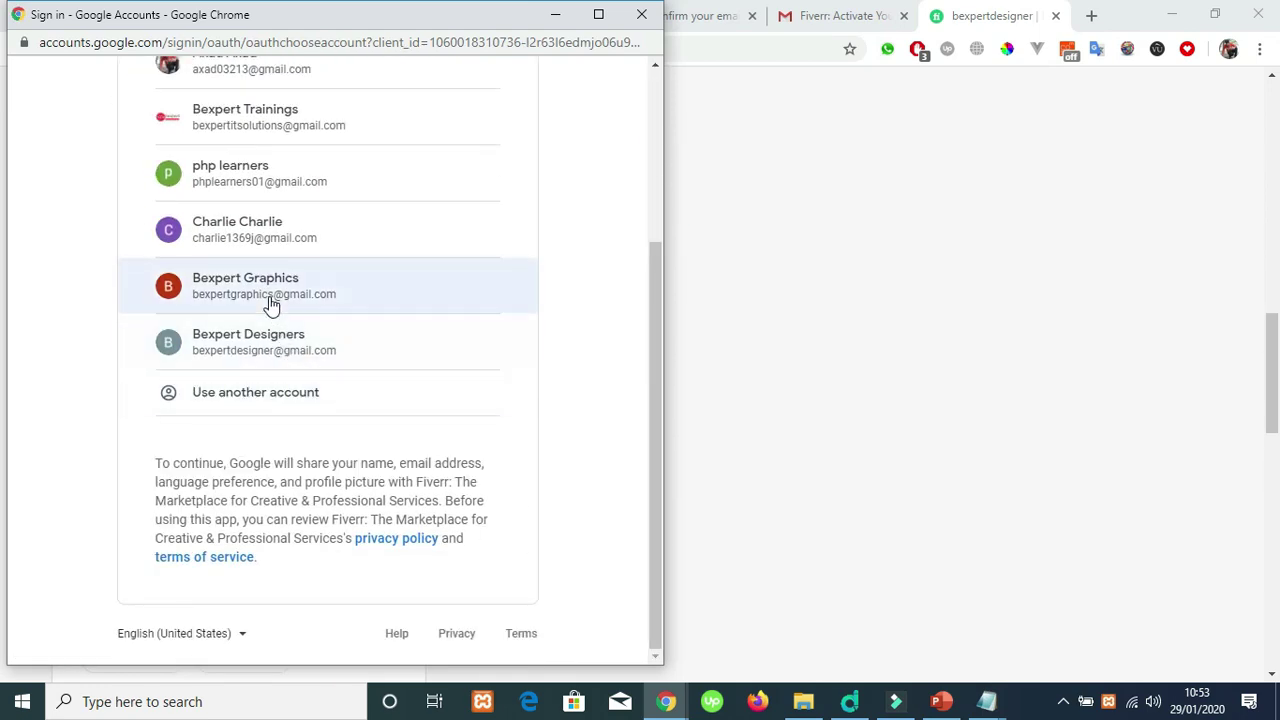
{"action": "left_click", "coordinate": [269, 338]}
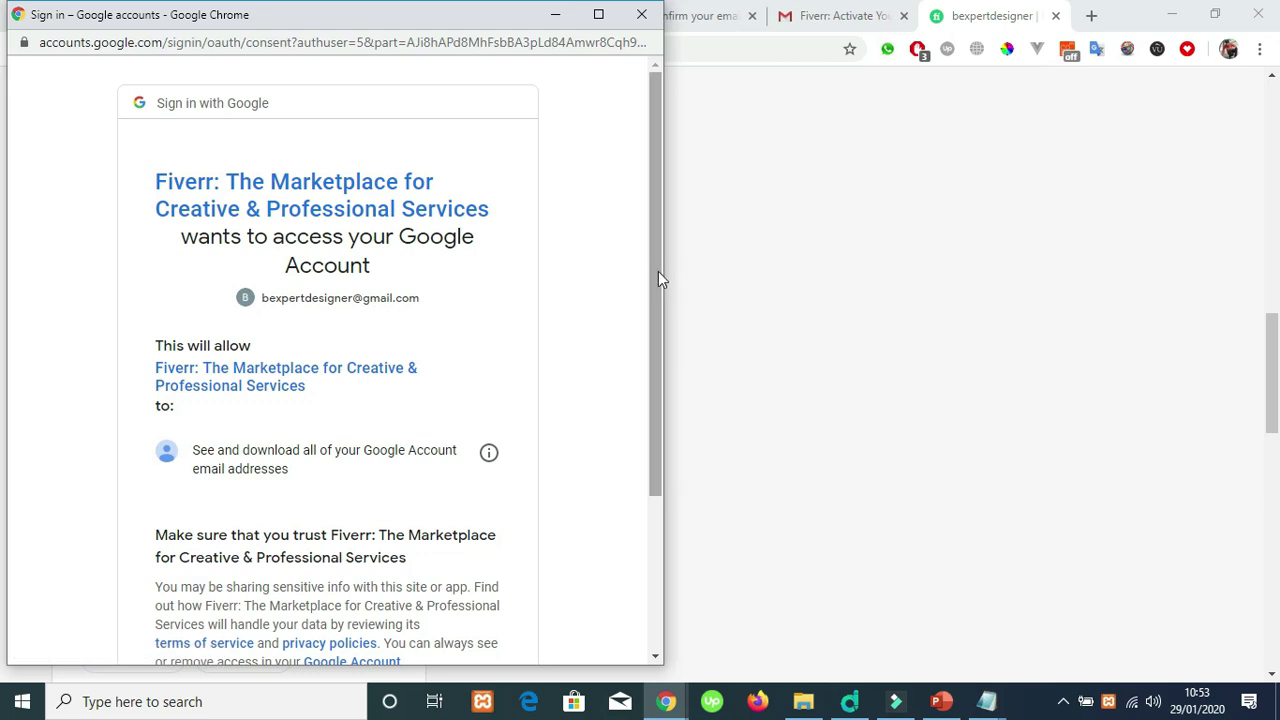
{"action": "left_click_drag", "start_coordinate": [652, 282], "coordinate": [643, 531]}
{"action": "left_click", "coordinate": [459, 535]}
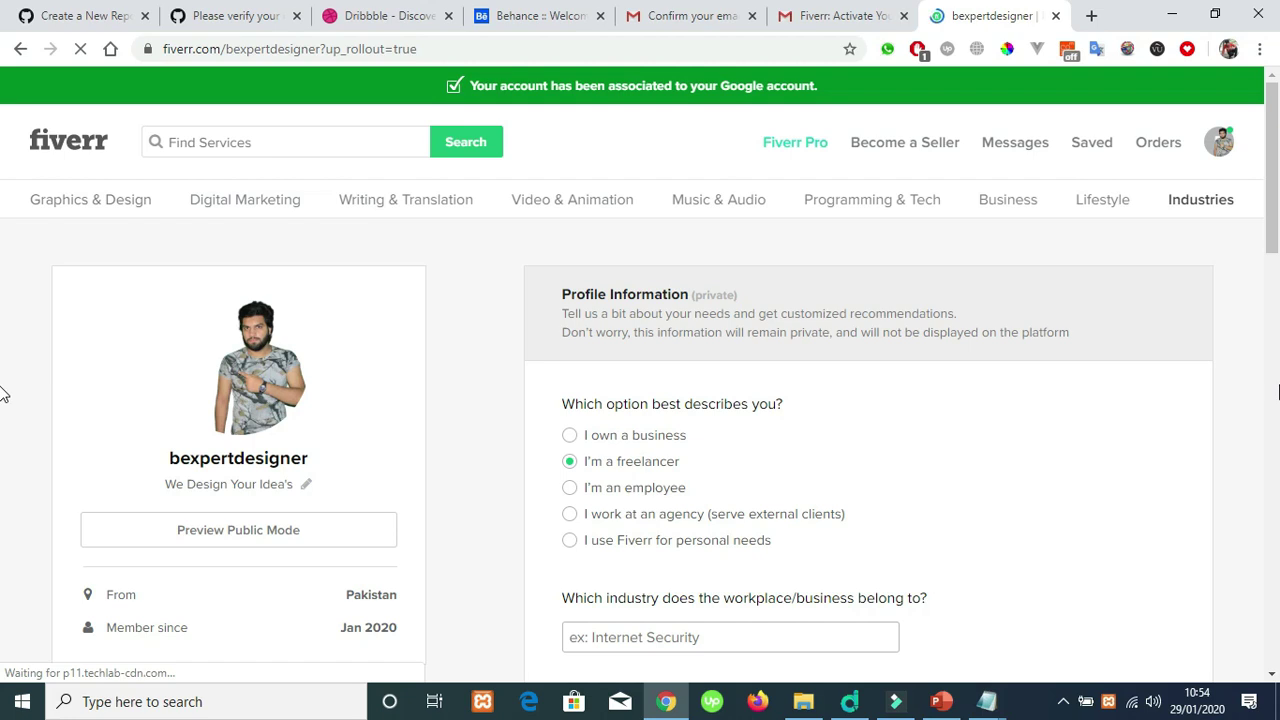
{"action": "scroll", "coordinate": [2, 395], "scroll_direction": "down", "scroll_amount": 5}
{"action": "scroll", "coordinate": [2, 550], "scroll_direction": "down", "scroll_amount": 5}
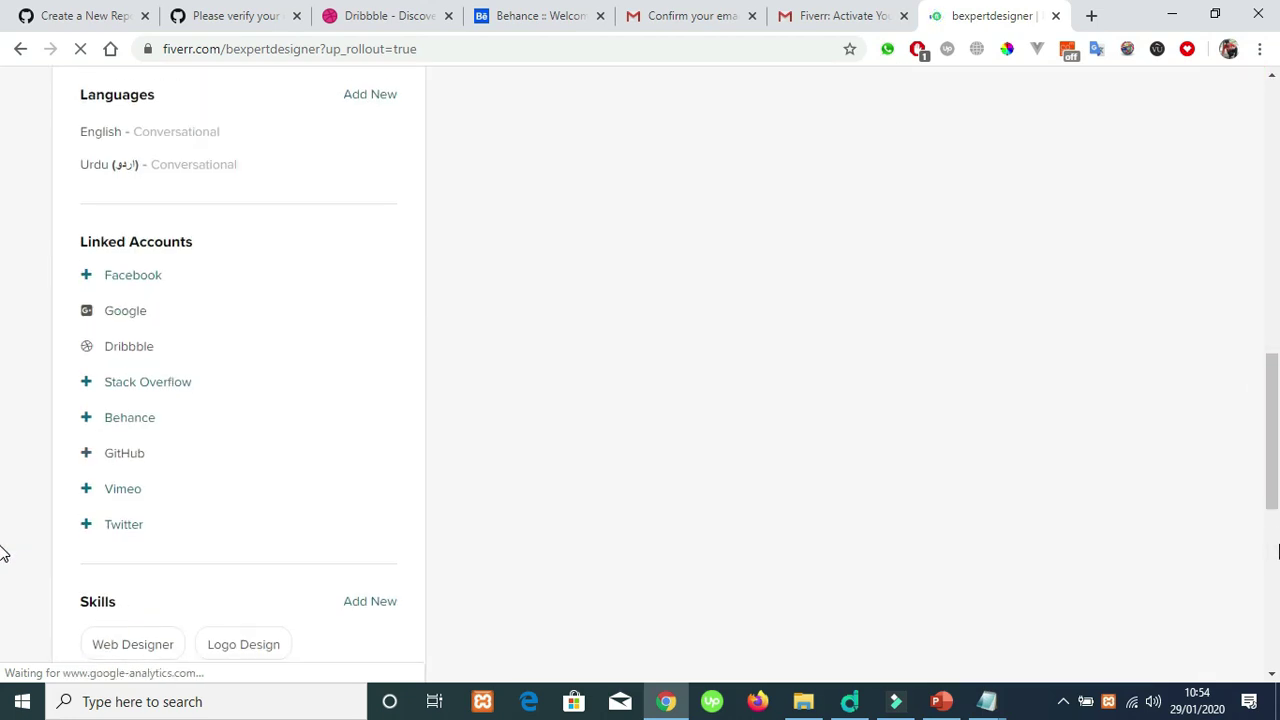
Review the seller profile's linked accounts, languages, skills, education and certification sections
{"action": "scroll", "coordinate": [186, 397], "scroll_direction": "down", "scroll_amount": 5}
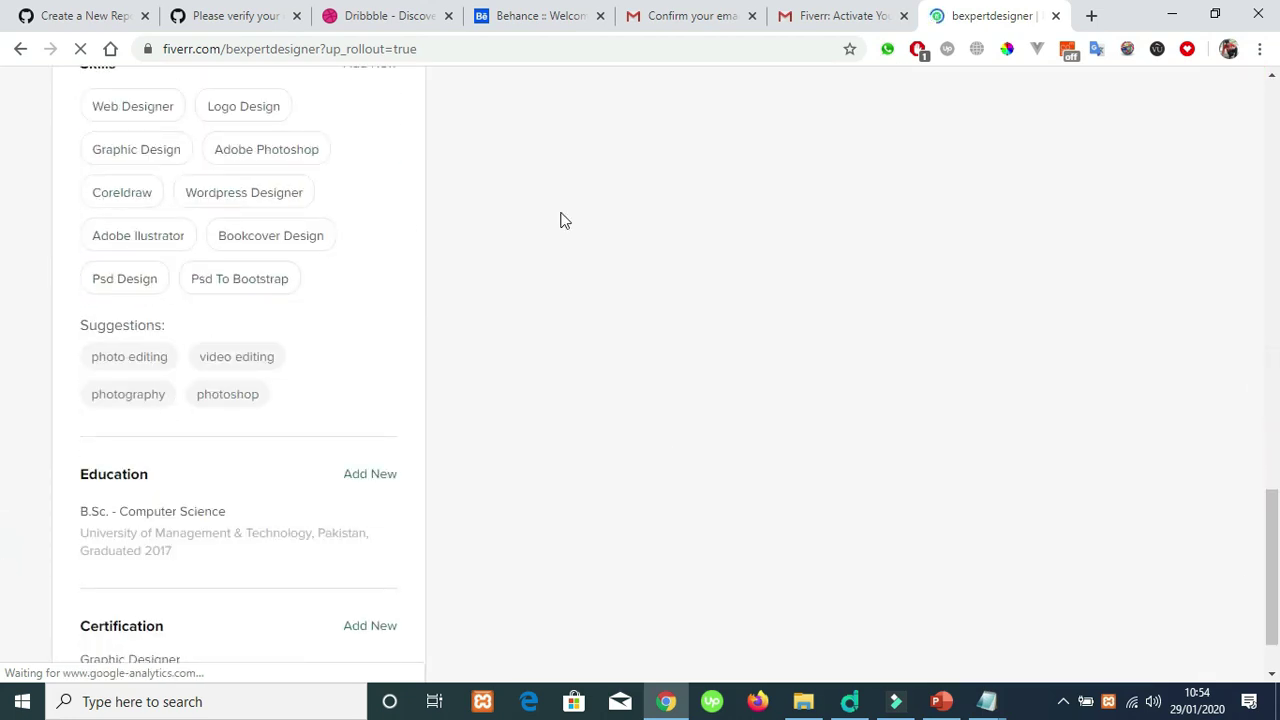
{"action": "scroll", "coordinate": [2, 300], "scroll_direction": "up", "scroll_amount": 5}
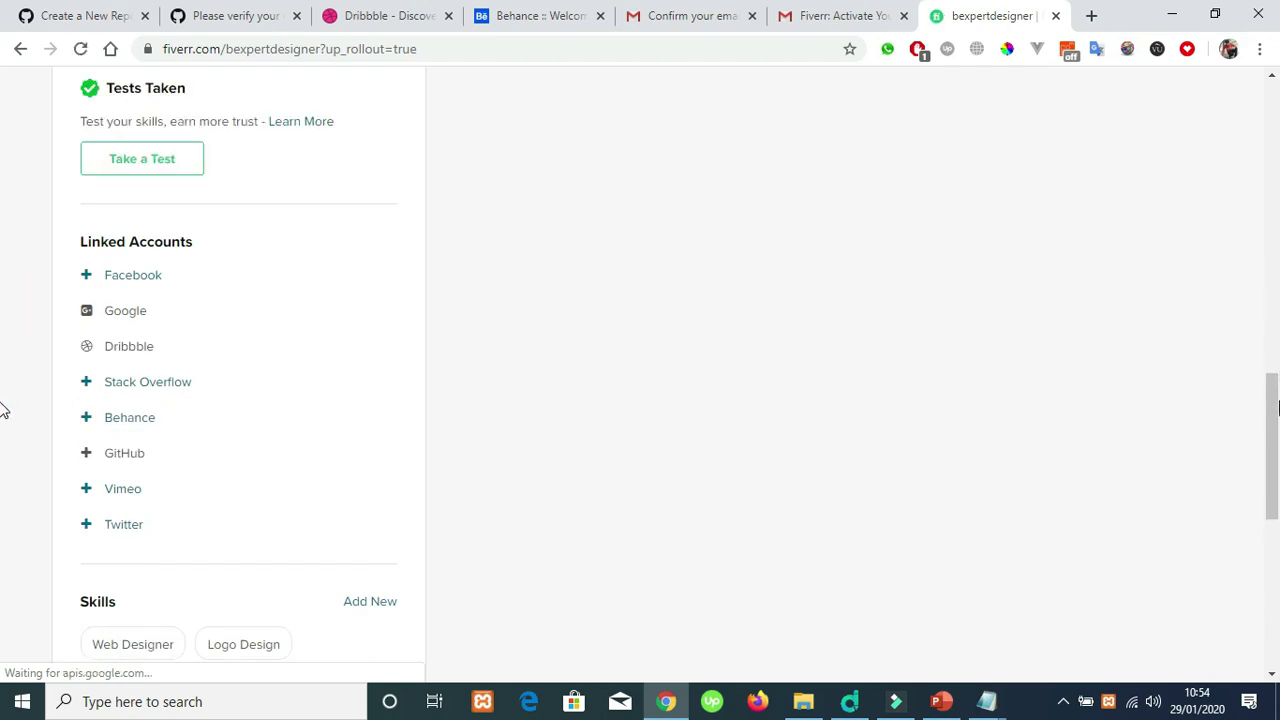
{"action": "left_click", "coordinate": [118, 432]}
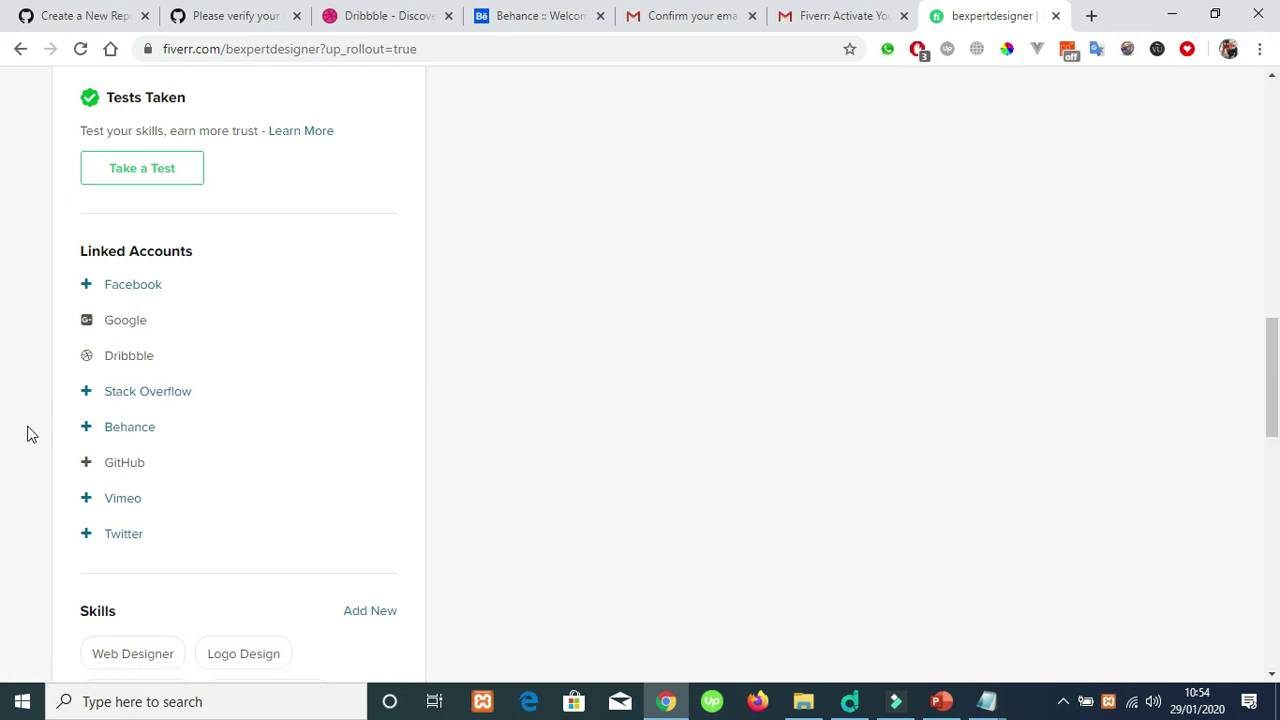
{"action": "left_click", "coordinate": [133, 427]}
{"action": "left_click_drag", "start_coordinate": [1272, 92], "coordinate": [1272, 515]}
{"action": "scroll", "coordinate": [6, 491], "scroll_direction": "up", "scroll_amount": 9}
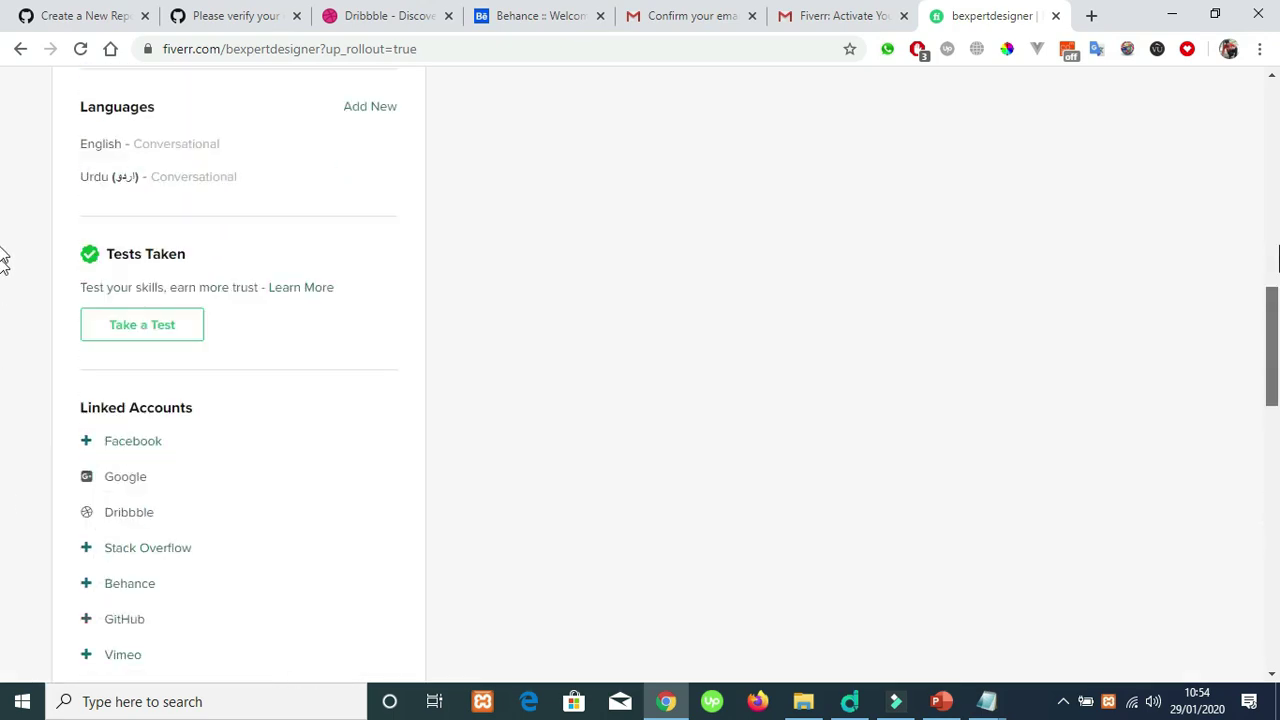
{"action": "scroll", "coordinate": [4, 260], "scroll_direction": "up", "scroll_amount": 8}
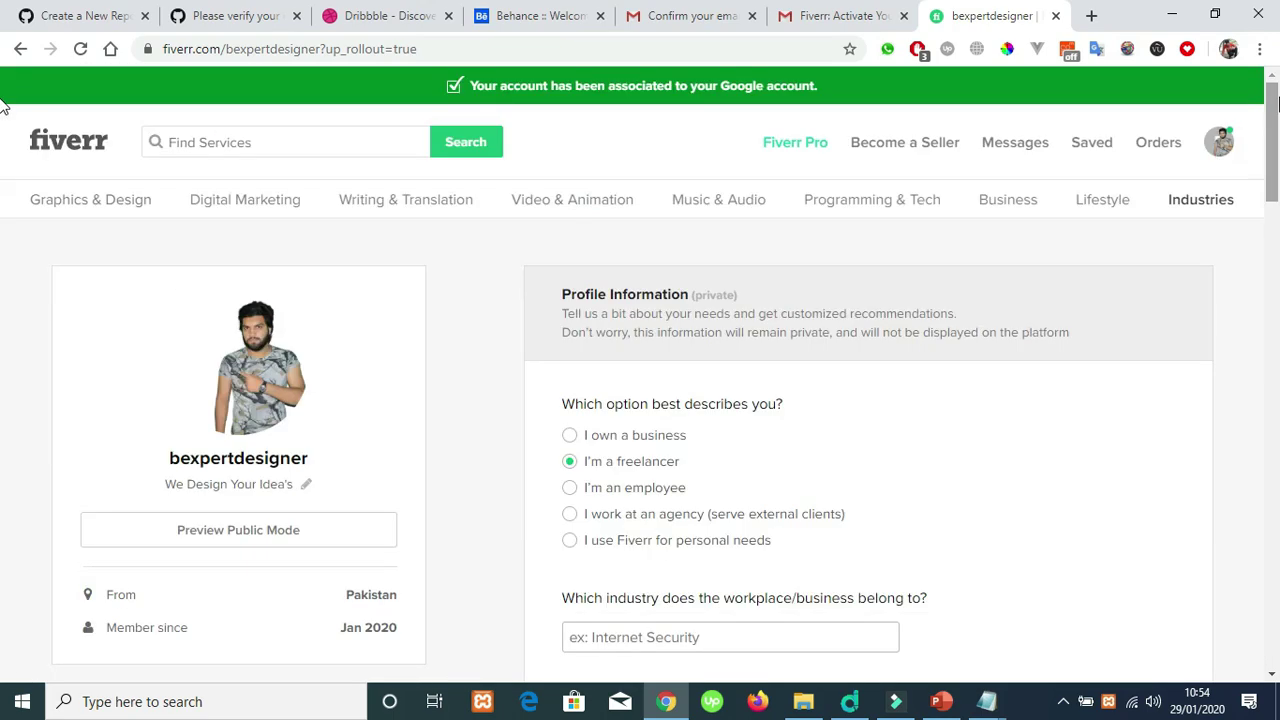
Open the Become a Seller page from the profile and look over its introduction
{"action": "left_click", "coordinate": [918, 148]}
{"action": "left_click", "coordinate": [917, 150]}
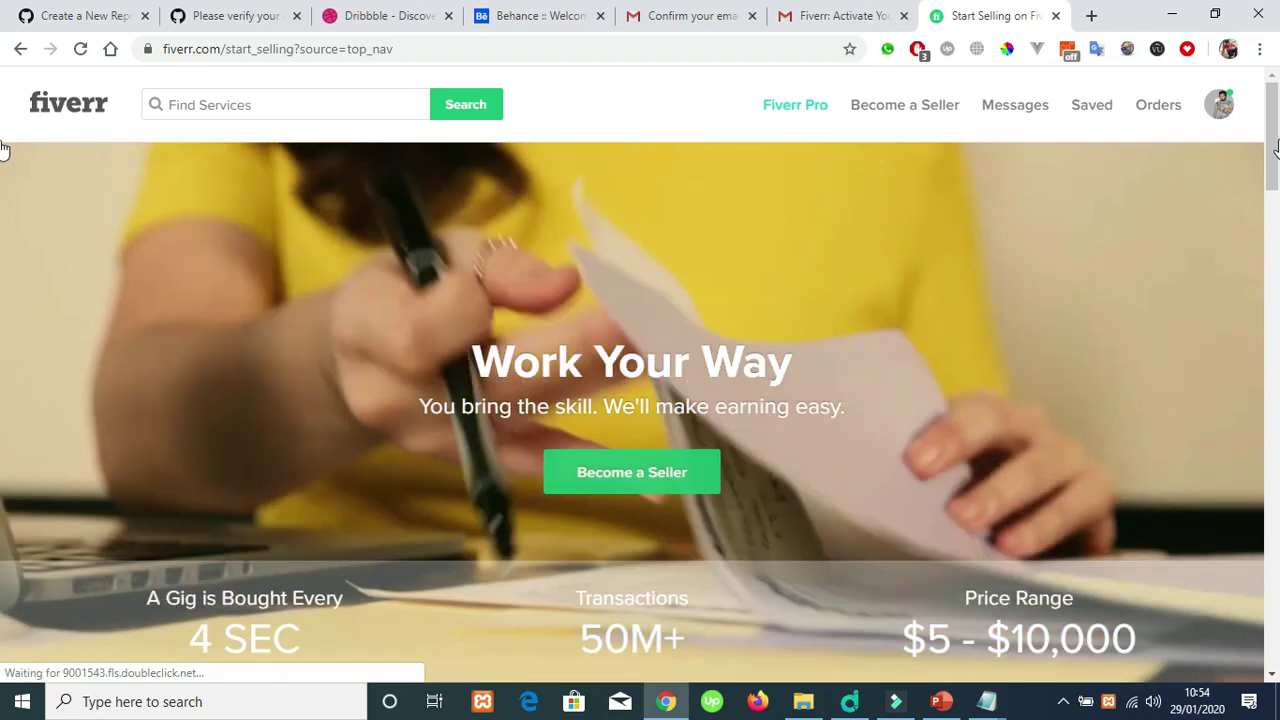
{"action": "scroll", "coordinate": [1273, 172], "scroll_direction": "down", "scroll_amount": 2}
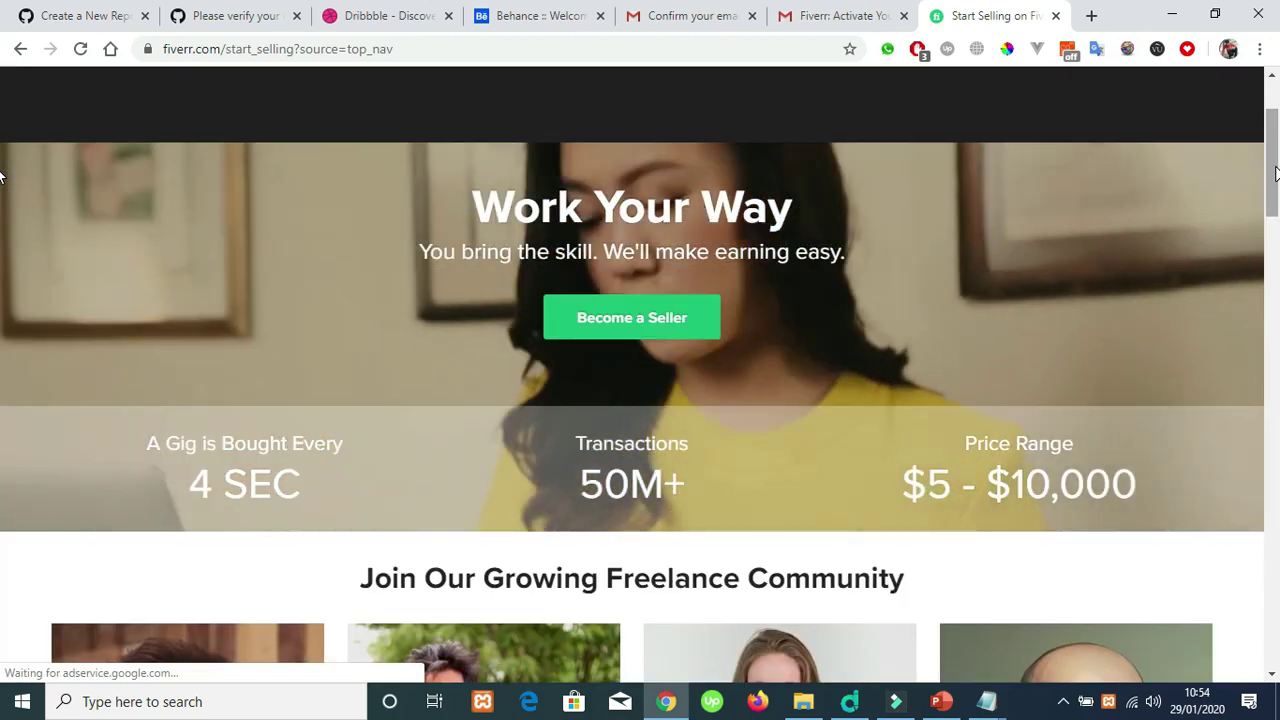